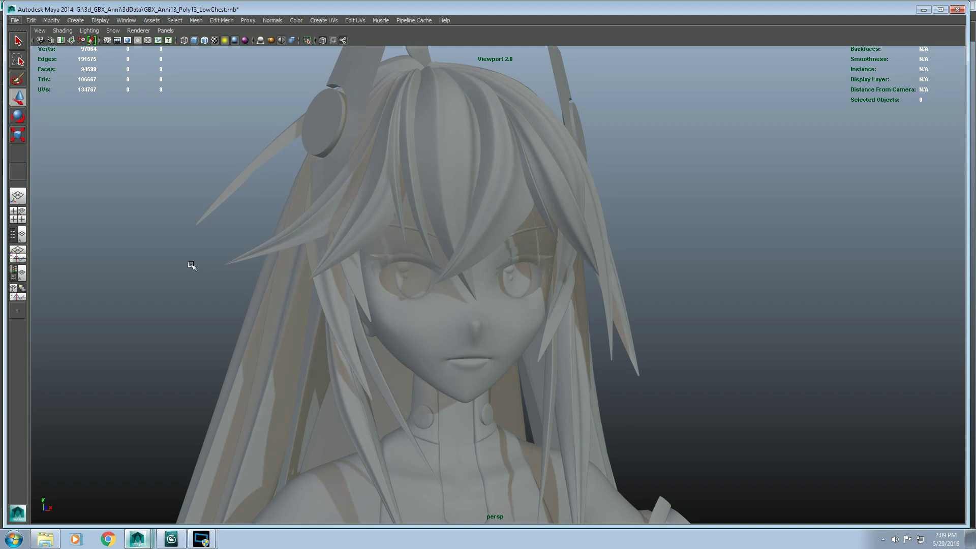
pyautogui.keyDown('alt'); pyautogui.moveTo(325, 302); pyautogui.dragTo(312, 300); pyautogui.keyUp('alt')
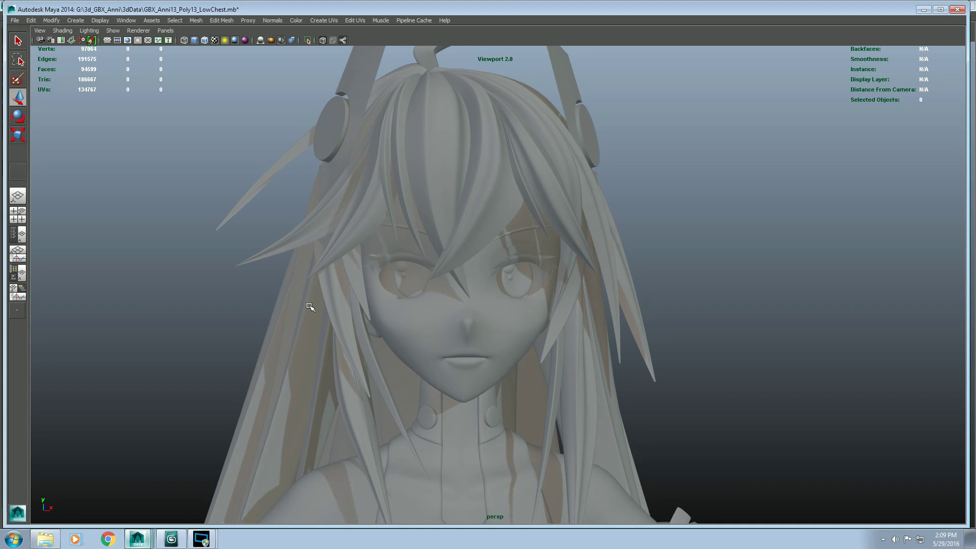
pyautogui.keyDown('alt'); pyautogui.moveTo(312, 305); pyautogui.dragTo(325, 312); pyautogui.keyUp('alt')
# - Switch to the untitled Maya scene and create a polygon cube about 6.84 units on each side
pyautogui.moveTo(169, 543)
pyautogui.moveTo(138, 540)
pyautogui.click(135, 521)
pyautogui.click(62, 16)
pyautogui.moveTo(117, 40)
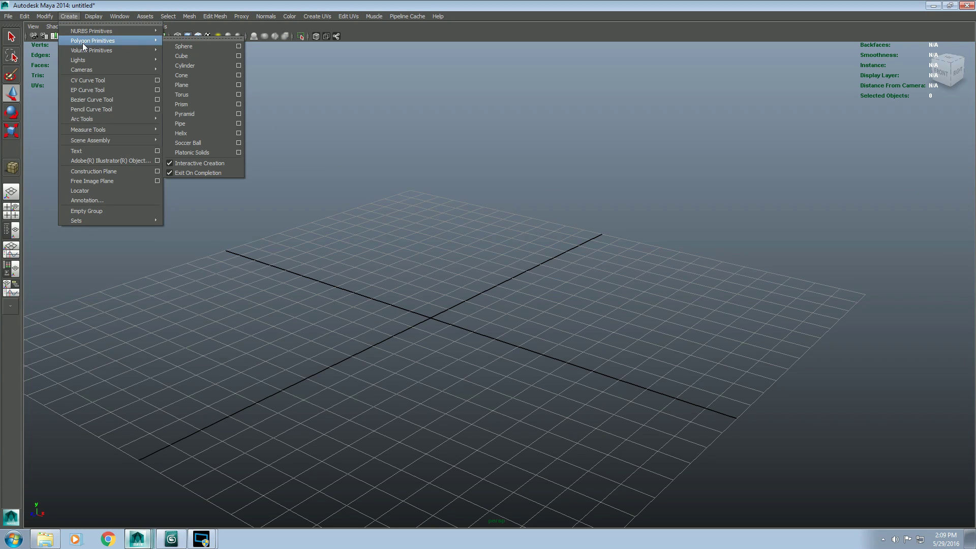
pyautogui.click(185, 56)
pyautogui.keyDown('alt'); pyautogui.moveTo(423, 280); pyautogui.dragTo(381, 297); pyautogui.keyUp('alt')
pyautogui.moveTo(455, 268)
pyautogui.keyDown('ctrl'); pyautogui.keyDown('shift'); pyautogui.mouseDown()
pyautogui.moveTo(501, 318)
pyautogui.moveTo(459, 277)
pyautogui.mouseUp(); pyautogui.keyUp('shift'); pyautogui.keyUp('ctrl')
pyautogui.press('w')
pyautogui.press('e')
pyautogui.press('w')
pyautogui.keyDown('alt'); pyautogui.moveTo(432, 224); pyautogui.dragTo(433, 244); pyautogui.keyUp('alt')
# - Set the cube's width, height and depth subdivisions to 2 each
pyautogui.hotkey('ctrl', 'a')
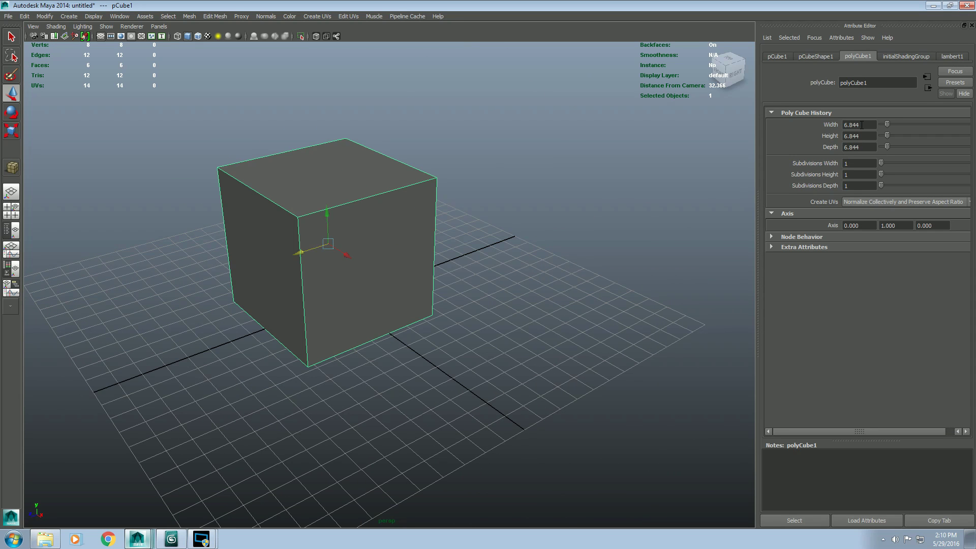
pyautogui.click(863, 164)
pyautogui.write('2')
pyautogui.press('Tab')
pyautogui.write('2')
pyautogui.press('Tab')
pyautogui.write('2')
pyautogui.press('Return')
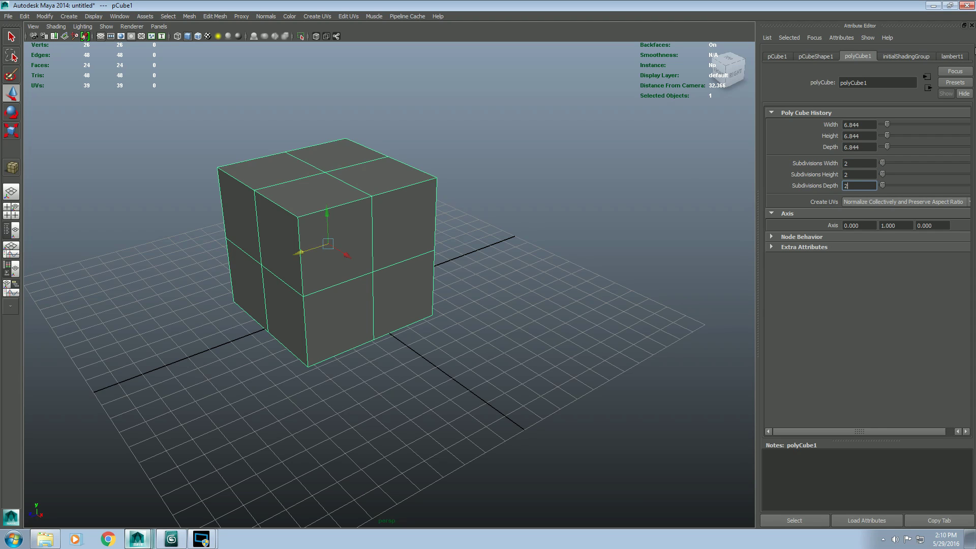
pyautogui.hotkey('ctrl', 'a')
# - Delete all faces on the negative Z half of the cube and return to object mode
pyautogui.keyDown('alt'); pyautogui.moveTo(605, 197); pyautogui.dragTo(507, 179); pyautogui.keyUp('alt')
pyautogui.press('F11')
pyautogui.moveTo(573, 83); pyautogui.dragTo(468, 359)
pyautogui.press('Delete')
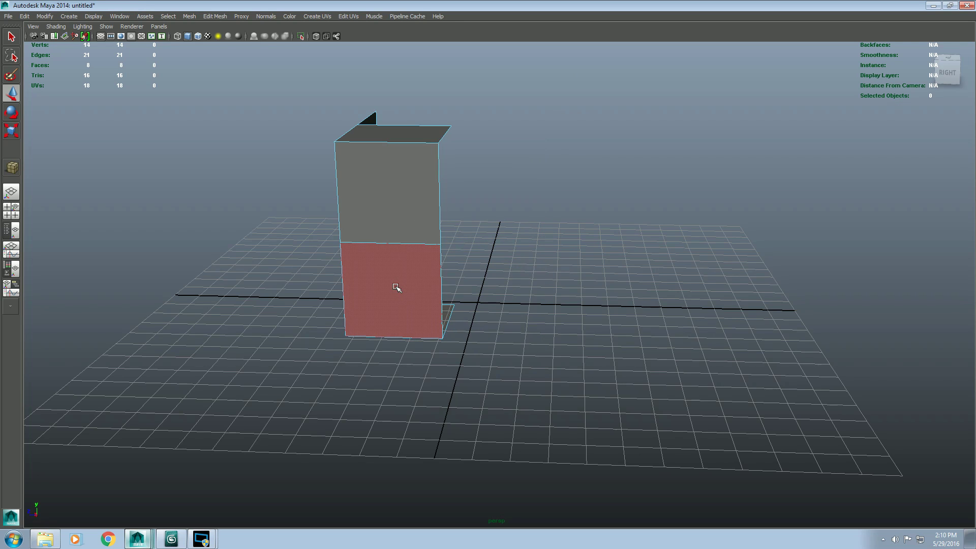
pyautogui.hotkey('ctrl', 'z')
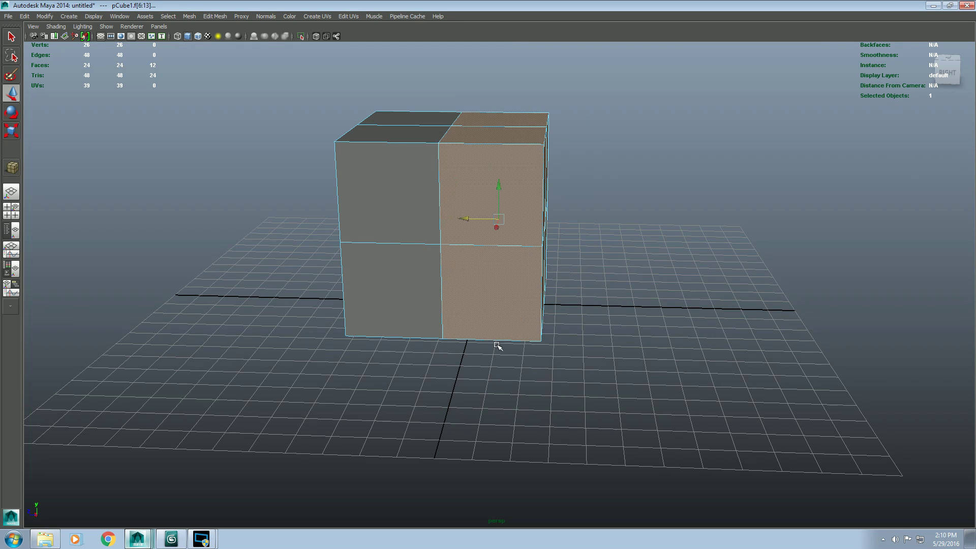
pyautogui.press('Delete')
pyautogui.moveTo(410, 227); pyautogui.dragTo(451, 218, button='right')
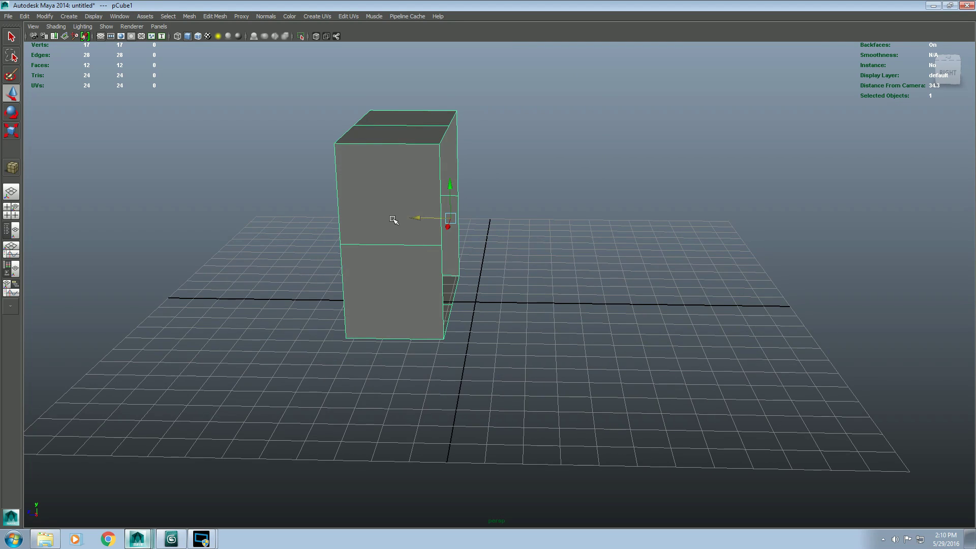
# - Mirror the half cube with Duplicate Special as an instance, using a Z scale of -1
pyautogui.keyDown('alt'); pyautogui.moveTo(423, 213); pyautogui.dragTo(578, 214); pyautogui.keyUp('alt')
pyautogui.keyDown('alt'); pyautogui.moveTo(466, 227); pyautogui.dragTo(293, 294); pyautogui.keyUp('alt')
pyautogui.click(25, 16)
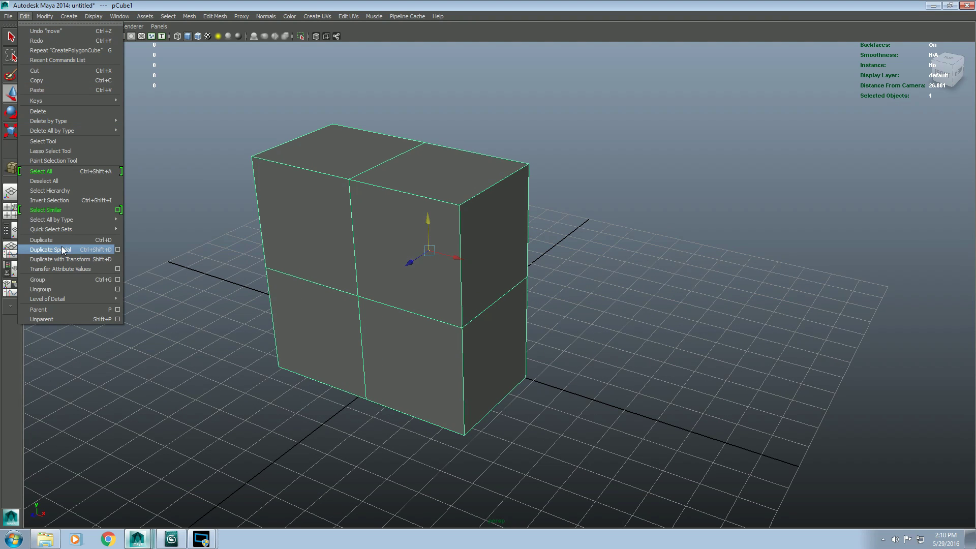
pyautogui.click(117, 249)
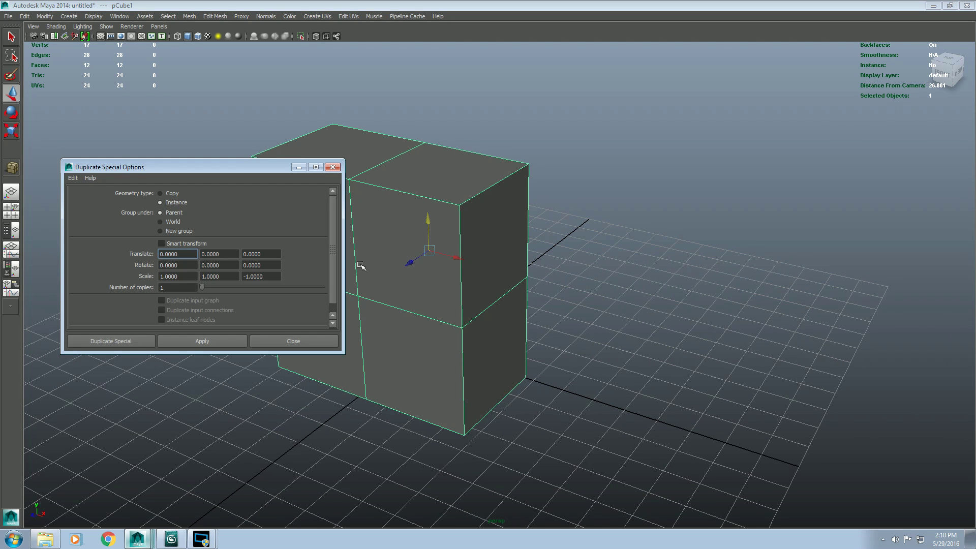
pyautogui.keyDown('alt'); pyautogui.moveTo(359, 266); pyautogui.dragTo(405, 246); pyautogui.keyUp('alt')
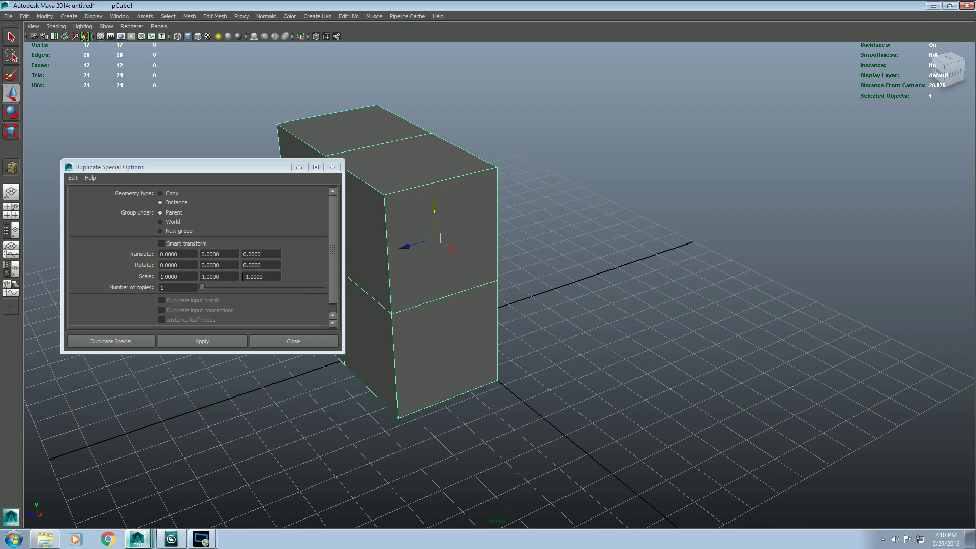
pyautogui.click(265, 276)
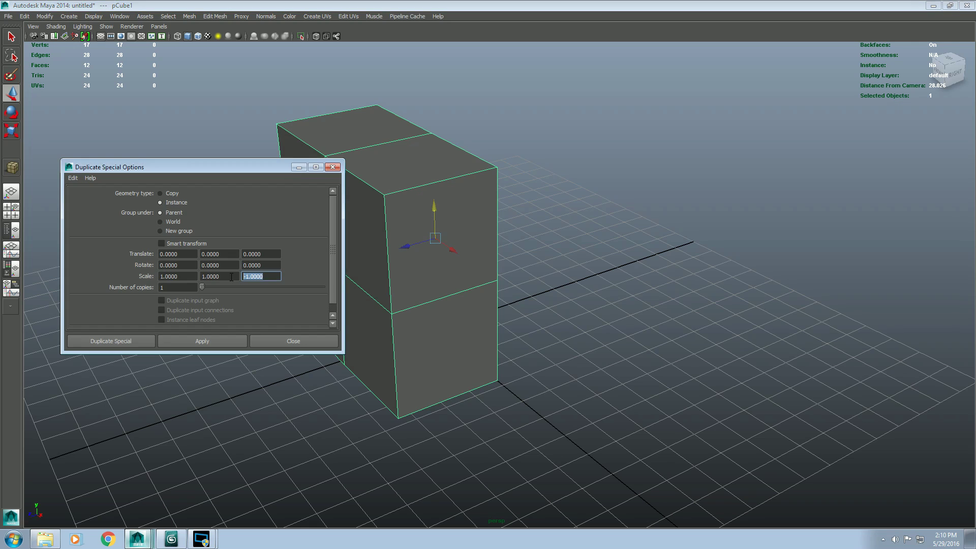
pyautogui.click(192, 341)
pyautogui.click(266, 341)
pyautogui.keyDown('alt'); pyautogui.moveTo(497, 272); pyautogui.dragTo(508, 319, button='middle'); pyautogui.keyUp('alt')
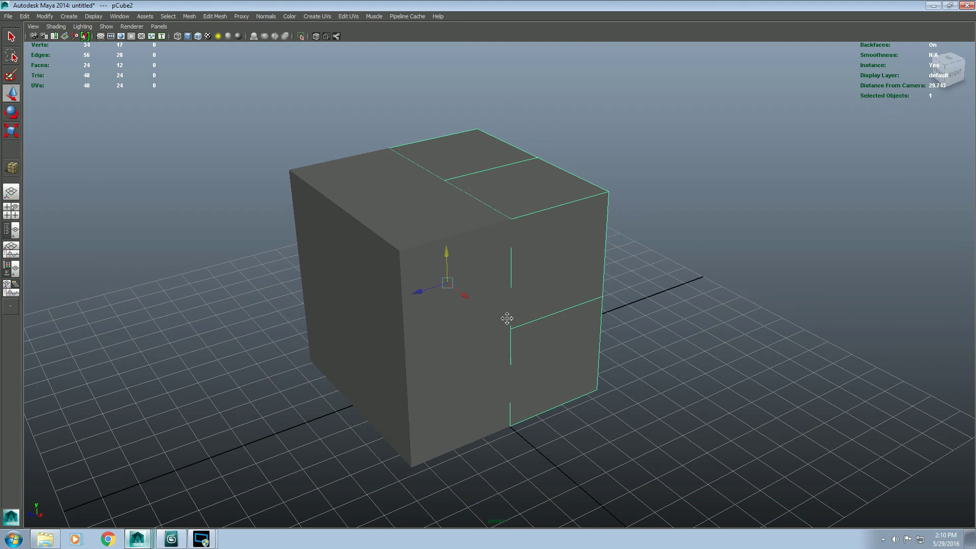
# - Select the original half cube in object mode and turn on its smooth mesh preview
pyautogui.keyDown('alt'); pyautogui.moveTo(507, 318); pyautogui.dragTo(529, 304); pyautogui.keyUp('alt')
pyautogui.click(495, 275)
pyautogui.moveTo(495, 275); pyautogui.dragTo(443, 333, button='right')
pyautogui.click(465, 335)
pyautogui.keyDown('alt'); pyautogui.moveTo(491, 355); pyautogui.dragTo(462, 224); pyautogui.keyUp('alt')
pyautogui.press('F8')
pyautogui.keyDown('alt'); pyautogui.moveTo(523, 275); pyautogui.dragTo(477, 336); pyautogui.keyUp('alt')
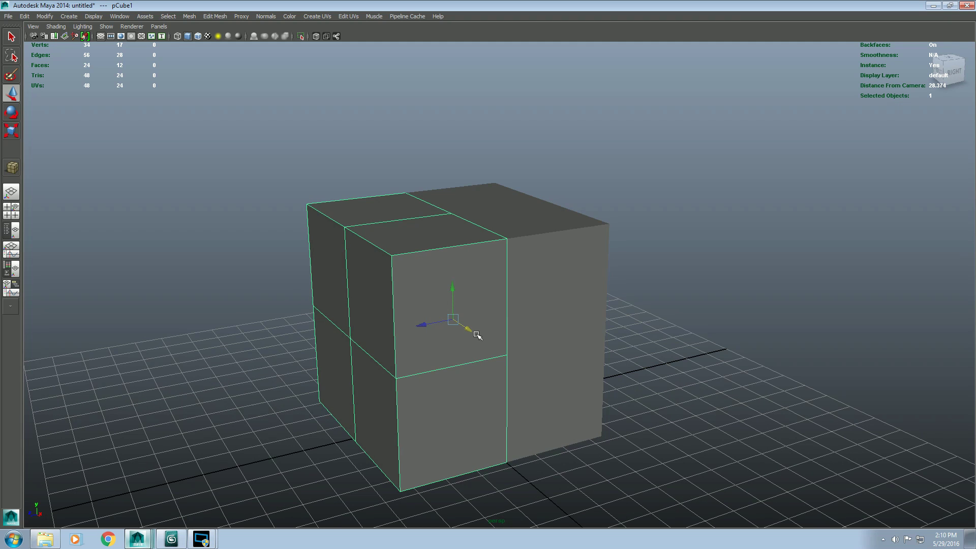
pyautogui.keyDown('alt'); pyautogui.moveTo(454, 371); pyautogui.dragTo(434, 359); pyautogui.keyUp('alt')
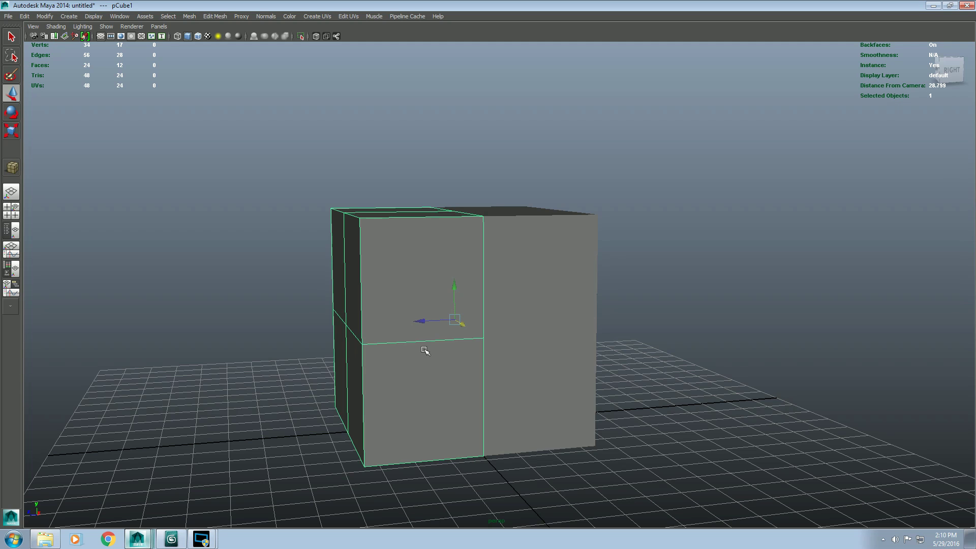
pyautogui.press('3')
pyautogui.moveTo(420, 342)
pyautogui.keyDown('alt'); pyautogui.mouseDown()
pyautogui.moveTo(407, 317)
pyautogui.moveTo(443, 336)
pyautogui.moveTo(473, 333)
pyautogui.moveTo(427, 328)
pyautogui.mouseUp(); pyautogui.keyUp('alt')
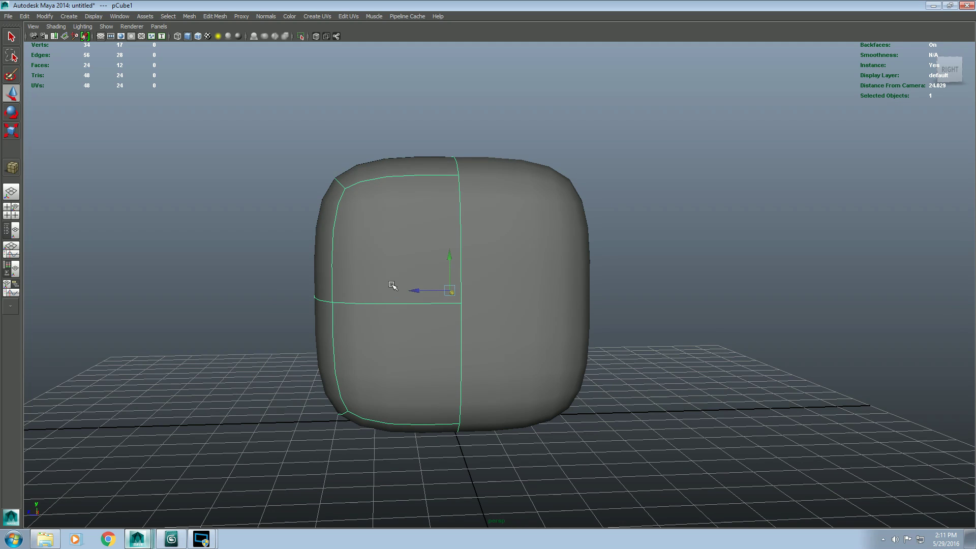
# - In vertex mode, pull the original half's end vertices outward and push the top middle vertices down
pyautogui.keyDown('alt'); pyautogui.moveTo(392, 286); pyautogui.dragTo(493, 283); pyautogui.keyUp('alt')
pyautogui.moveTo(493, 282); pyautogui.dragTo(482, 266, button='right')
pyautogui.keyDown('alt'); pyautogui.moveTo(481, 266); pyautogui.dragTo(508, 294); pyautogui.keyUp('alt')
pyautogui.click(595, 300)
pyautogui.moveTo(602, 283); pyautogui.dragTo(707, 288)
pyautogui.moveTo(408, 122); pyautogui.dragTo(430, 148)
pyautogui.moveTo(418, 94); pyautogui.dragTo(418, 183)
# - Move the vertices at the opposite end outward and downward, and raise the bottom middle vertices
pyautogui.moveTo(241, 260); pyautogui.dragTo(197, 282)
pyautogui.moveTo(161, 249); pyautogui.dragTo(145, 346)
pyautogui.moveTo(344, 372); pyautogui.dragTo(435, 476)
pyautogui.moveTo(417, 400); pyautogui.dragTo(413, 311)
# - Reposition two more groups of vertices on the original half to refine the shape, and return to object mode
pyautogui.keyDown('alt'); pyautogui.moveTo(501, 313); pyautogui.dragTo(372, 317); pyautogui.keyUp('alt')
pyautogui.moveTo(264, 265); pyautogui.dragTo(345, 311)
pyautogui.keyDown('alt'); pyautogui.moveTo(345, 311); pyautogui.dragTo(366, 307); pyautogui.keyUp('alt')
pyautogui.moveTo(274, 281); pyautogui.dragTo(328, 248)
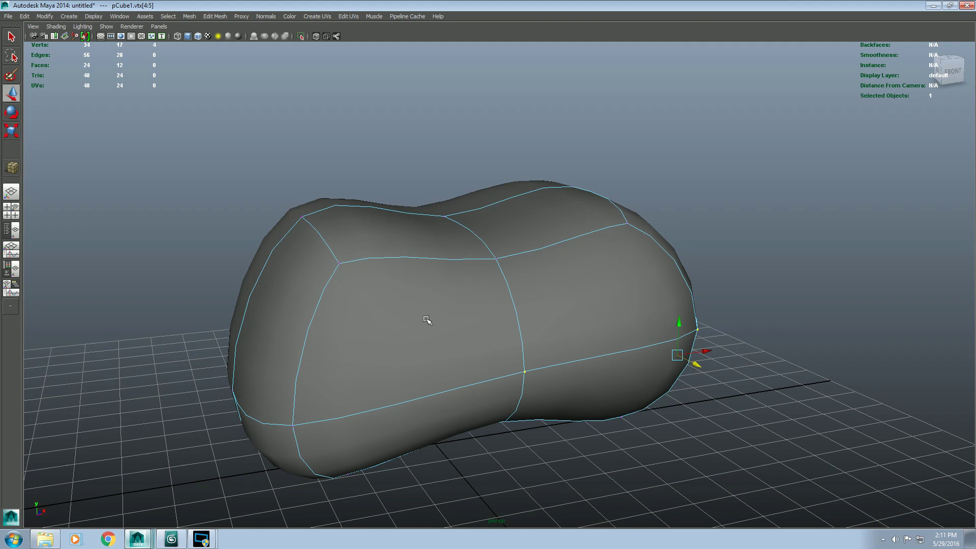
pyautogui.keyDown('alt'); pyautogui.moveTo(427, 322); pyautogui.dragTo(384, 288); pyautogui.keyUp('alt')
pyautogui.moveTo(257, 165); pyautogui.dragTo(324, 246)
pyautogui.moveTo(307, 131); pyautogui.dragTo(294, 131)
pyautogui.moveTo(261, 97)
pyautogui.mouseDown()
pyautogui.moveTo(261, 138)
pyautogui.moveTo(264, 87)
pyautogui.mouseUp()
pyautogui.keyDown('alt'); pyautogui.moveTo(370, 210); pyautogui.dragTo(341, 226); pyautogui.keyUp('alt')
pyautogui.moveTo(320, 243); pyautogui.dragTo(365, 232, button='right')
# - Compare the smooth preview with the unsmoothed mesh and leave the smooth preview off
pyautogui.keyDown('alt'); pyautogui.moveTo(384, 239); pyautogui.dragTo(401, 274); pyautogui.keyUp('alt')
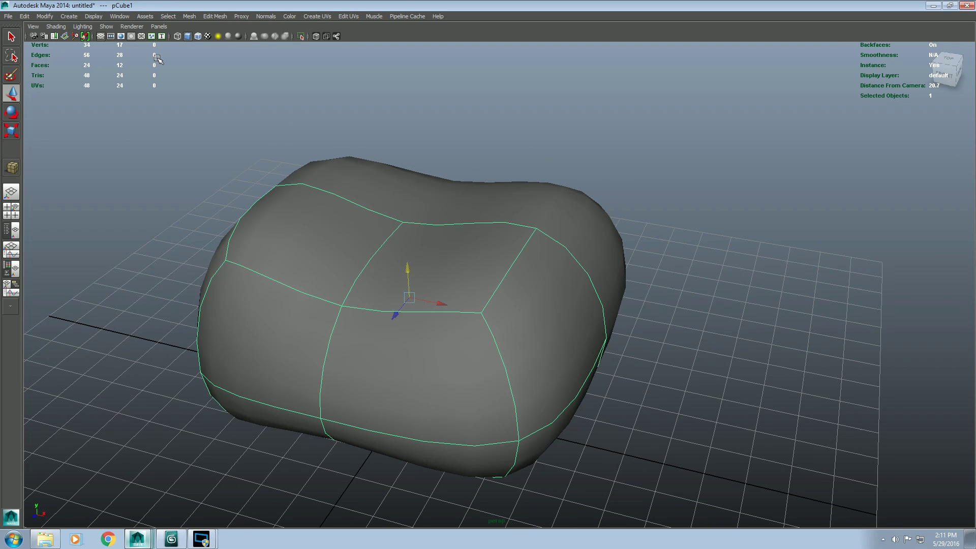
pyautogui.press('1')
pyautogui.press('3')
pyautogui.press('1')
pyautogui.press('3')
pyautogui.press('1')
# - Apply Smooth to the original half with exponential divisions and 2 division levels
pyautogui.click(206, 15)
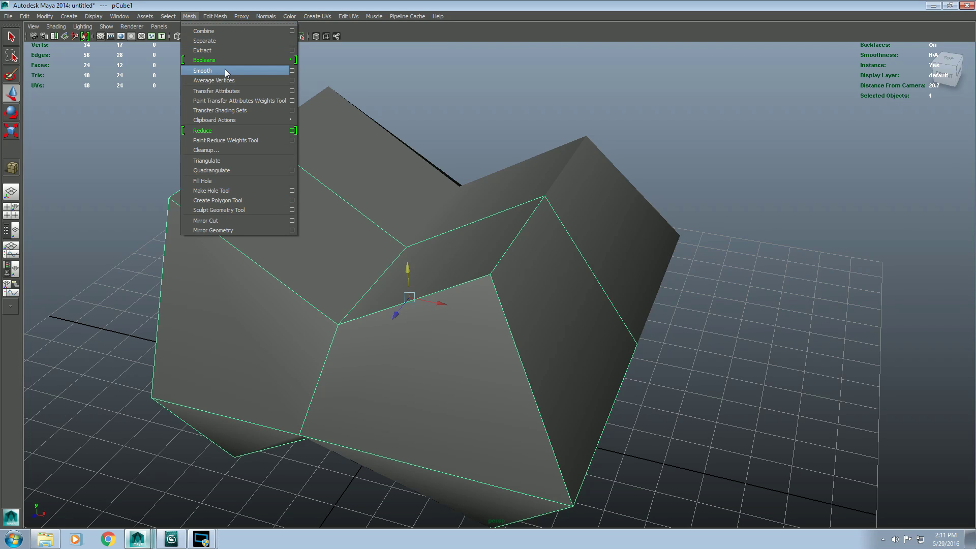
pyautogui.click(277, 69)
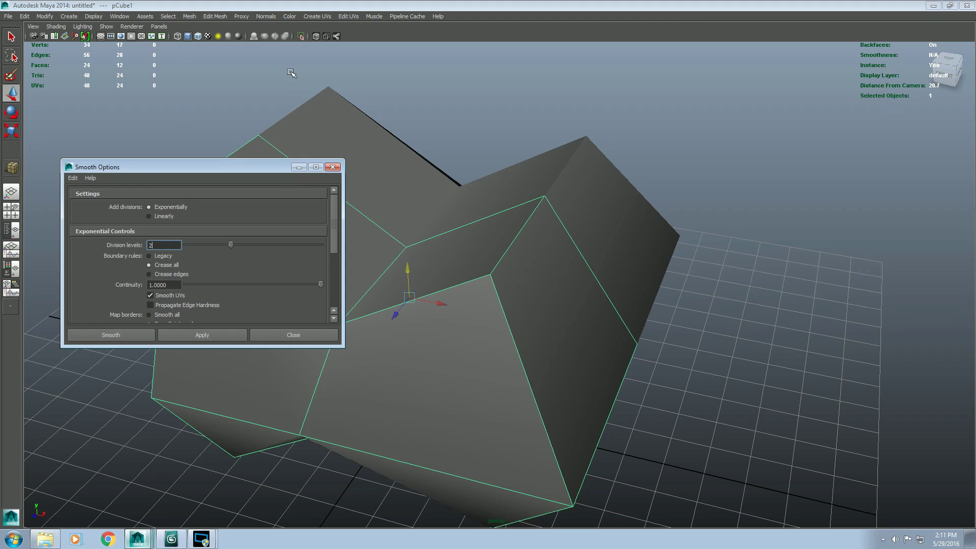
pyautogui.doubleClick(153, 246)
pyautogui.click(182, 334)
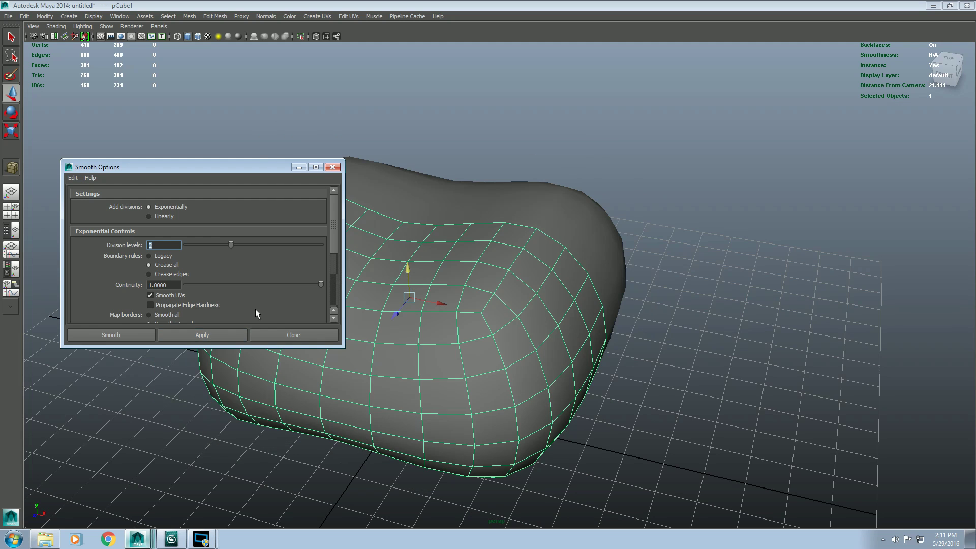
pyautogui.click(332, 166)
# - Select both the original and the mirrored half of the smoothed shape
pyautogui.keyDown('alt'); pyautogui.moveTo(366, 218); pyautogui.dragTo(477, 192); pyautogui.keyUp('alt')
pyautogui.keyDown('shift'); pyautogui.click(476, 191); pyautogui.keyUp('shift')
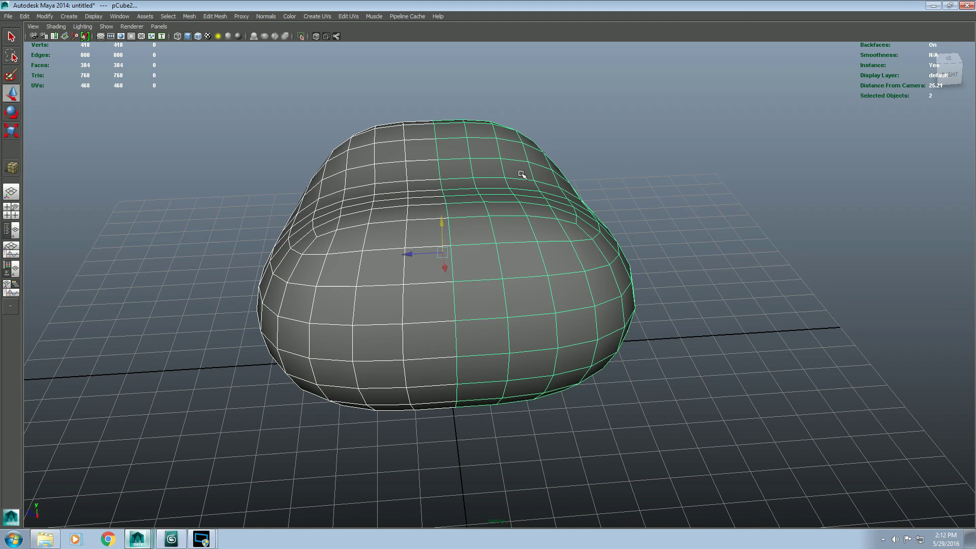
pyautogui.hotkey('ctrl', 'n')
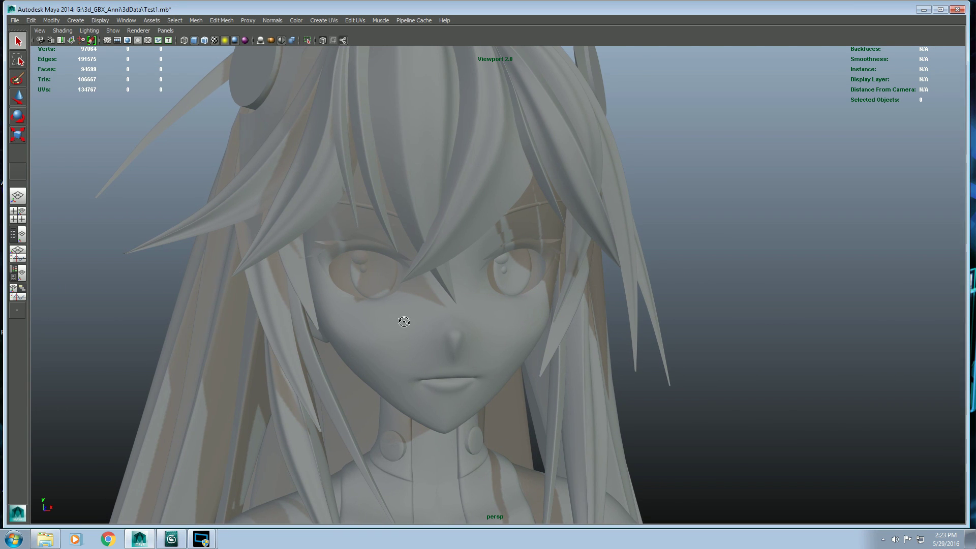
# - Select both halves of the character's head mesh and combine them into one object
pyautogui.keyDown('alt'); pyautogui.moveTo(404, 321); pyautogui.dragTo(402, 319); pyautogui.keyUp('alt')
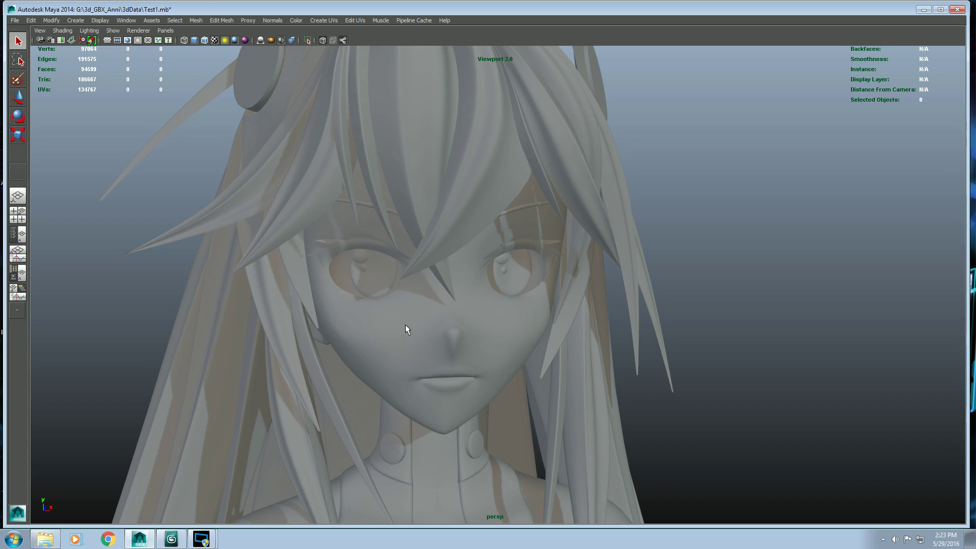
pyautogui.click(439, 340)
pyautogui.hotkey('ctrl', 'shift', 'd')
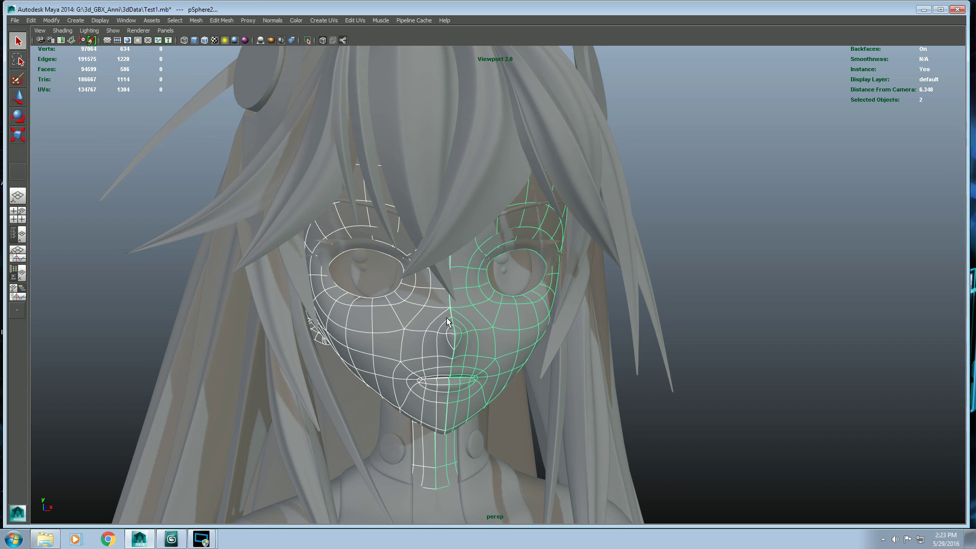
pyautogui.keyDown('alt'); pyautogui.moveTo(474, 331); pyautogui.dragTo(415, 223); pyautogui.keyUp('alt')
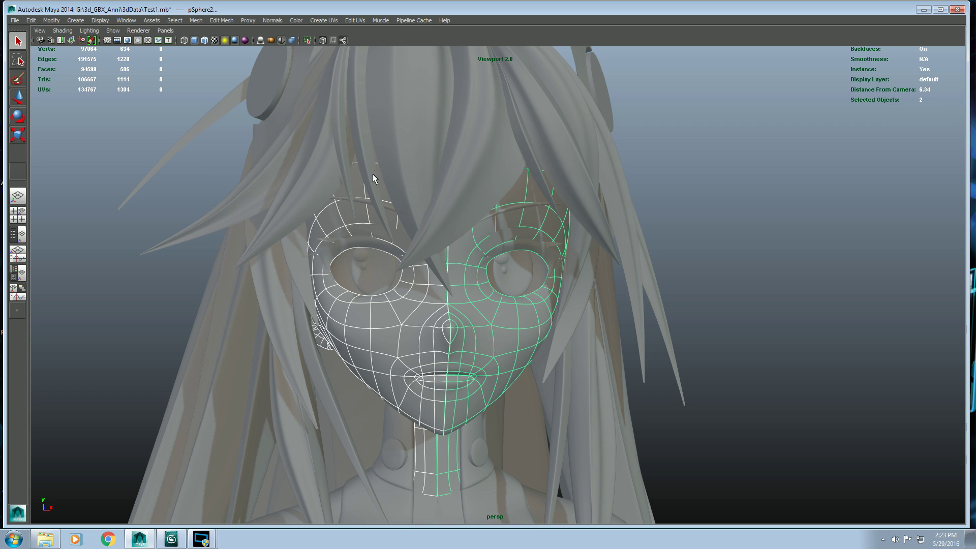
pyautogui.keyDown('alt'); pyautogui.moveTo(372, 175); pyautogui.dragTo(371, 180); pyautogui.keyUp('alt')
pyautogui.keyDown('alt'); pyautogui.moveTo(427, 212); pyautogui.dragTo(503, 249, button='right'); pyautogui.keyUp('alt')
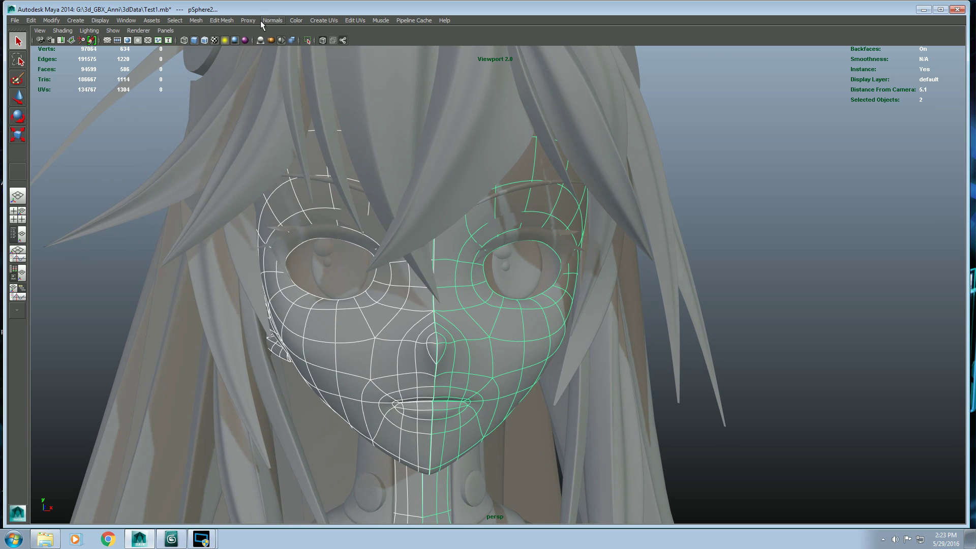
pyautogui.click(196, 20)
pyautogui.click(209, 35)
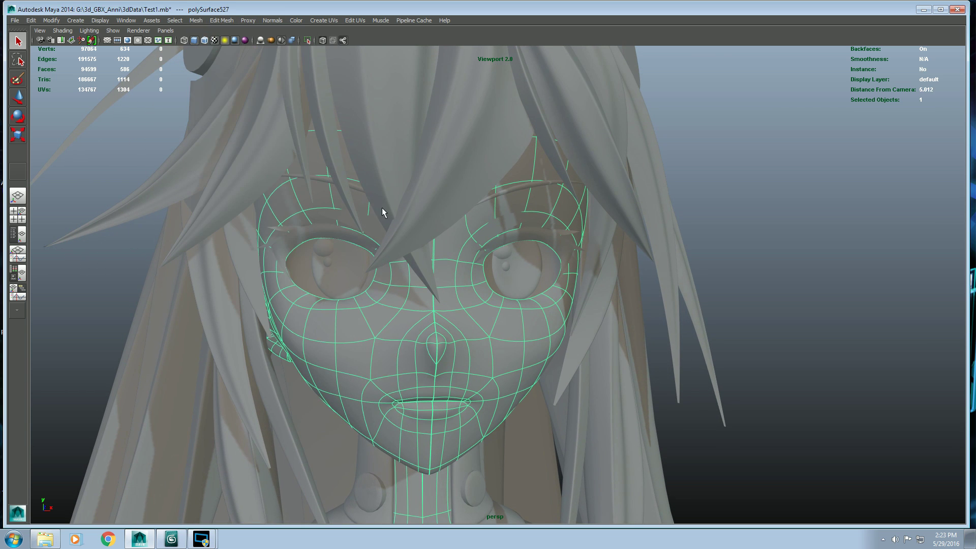
# - Isolate the combined head mesh in the perspective view and switch to vertex selection
pyautogui.moveTo(386, 216)
pyautogui.keyDown('alt'); pyautogui.mouseDown(button='right')
pyautogui.moveTo(400, 173)
pyautogui.moveTo(398, 225)
pyautogui.mouseUp(button='right'); pyautogui.keyUp('alt')
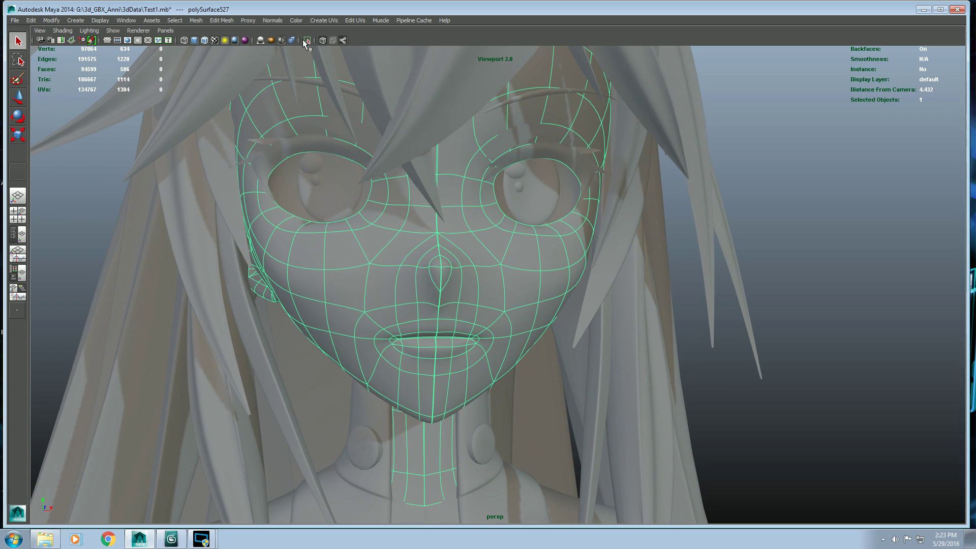
pyautogui.click(307, 41)
pyautogui.press('F9')
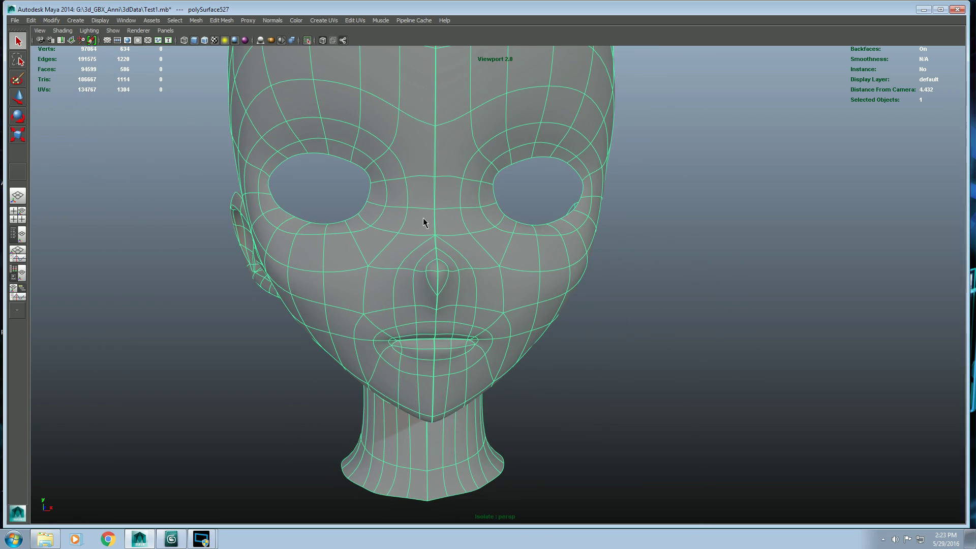
# - In the front view, select all head vertices along the centre seam, and return to the perspective view
pyautogui.press('space')
pyautogui.press('space')
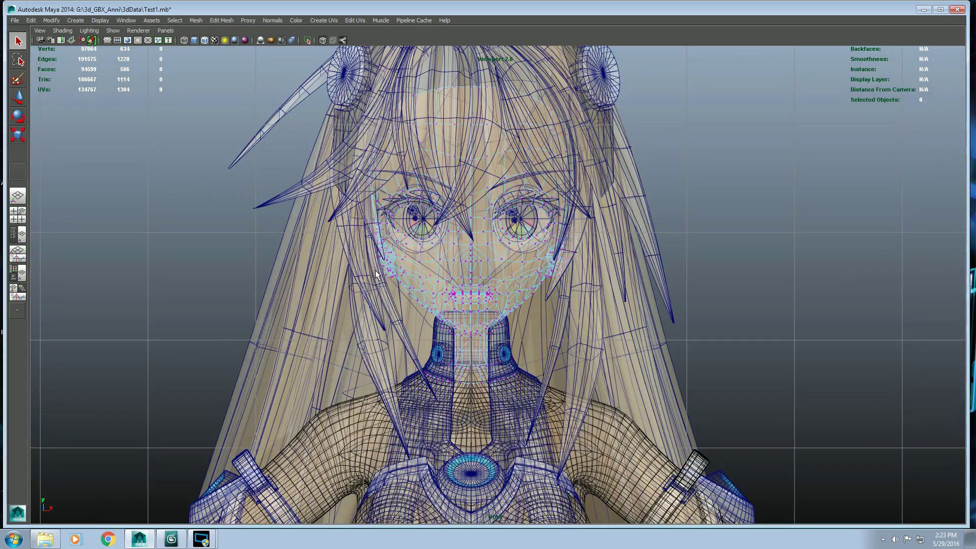
pyautogui.keyDown('alt'); pyautogui.moveTo(460, 274); pyautogui.dragTo(453, 289, button='middle'); pyautogui.keyUp('alt')
pyautogui.moveTo(459, 82); pyautogui.dragTo(465, 407)
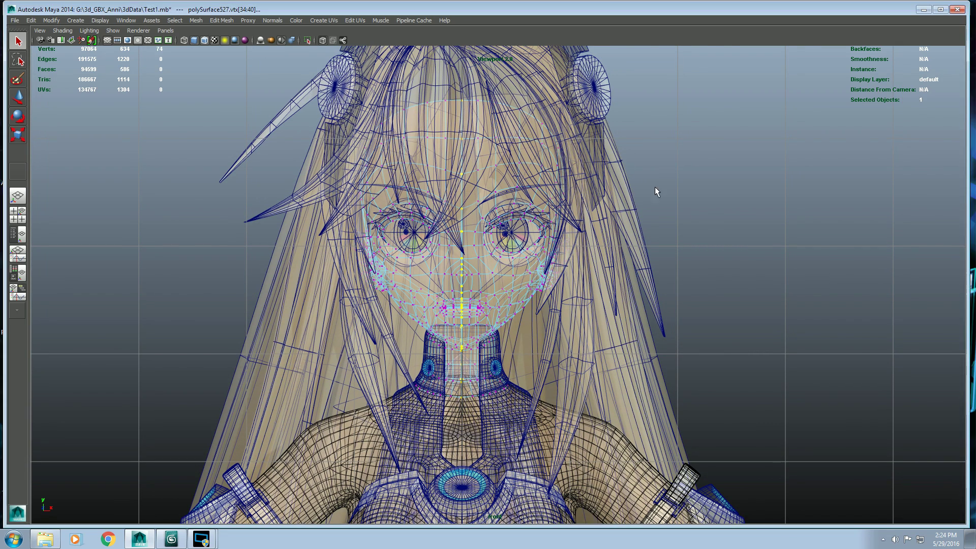
pyautogui.press('space')
pyautogui.press('space')
# - Turn on X-ray shading and remove the vertices where the lips meet from the centre-seam selection
pyautogui.scroll(10, 573, 254)
pyautogui.scroll(3, 554, 233)
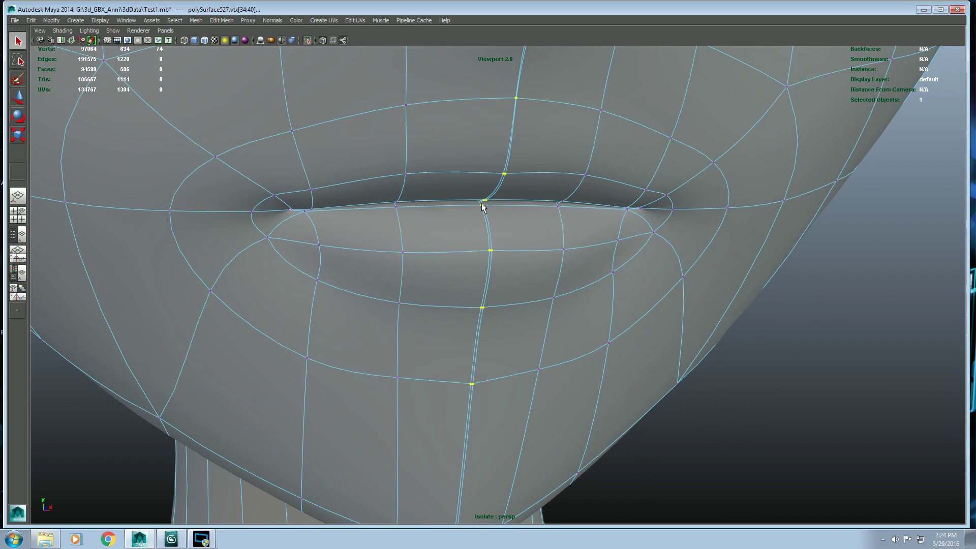
pyautogui.click(63, 32)
pyautogui.click(75, 133)
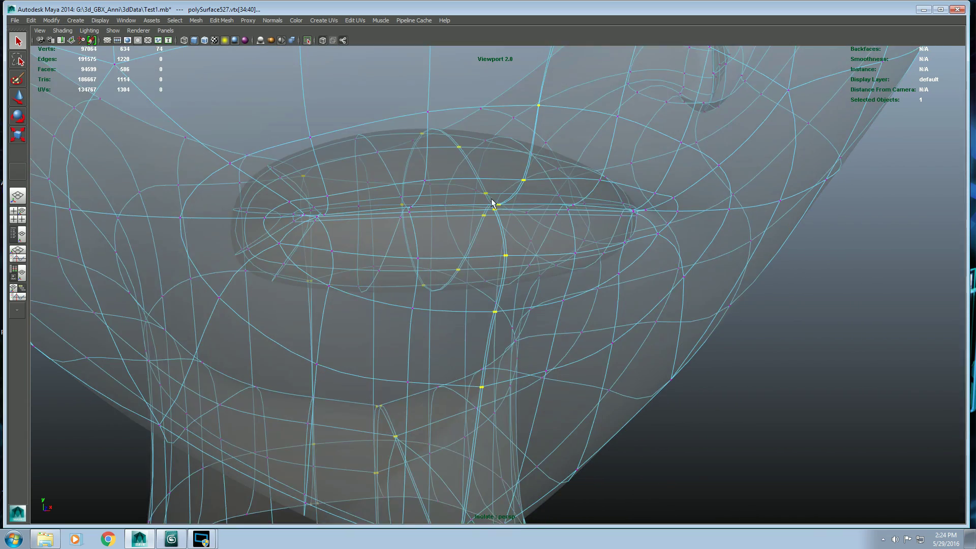
pyautogui.keyDown('alt'); pyautogui.moveTo(486, 199); pyautogui.dragTo(457, 206, button='middle'); pyautogui.keyUp('alt')
pyautogui.moveTo(457, 205)
pyautogui.keyDown('alt'); pyautogui.mouseDown()
pyautogui.moveTo(494, 246)
pyautogui.moveTo(474, 221)
pyautogui.mouseUp(); pyautogui.keyUp('alt')
# - Try to merge the selected centre-seam vertices with a threshold of 0.0080
pyautogui.click(248, 20)
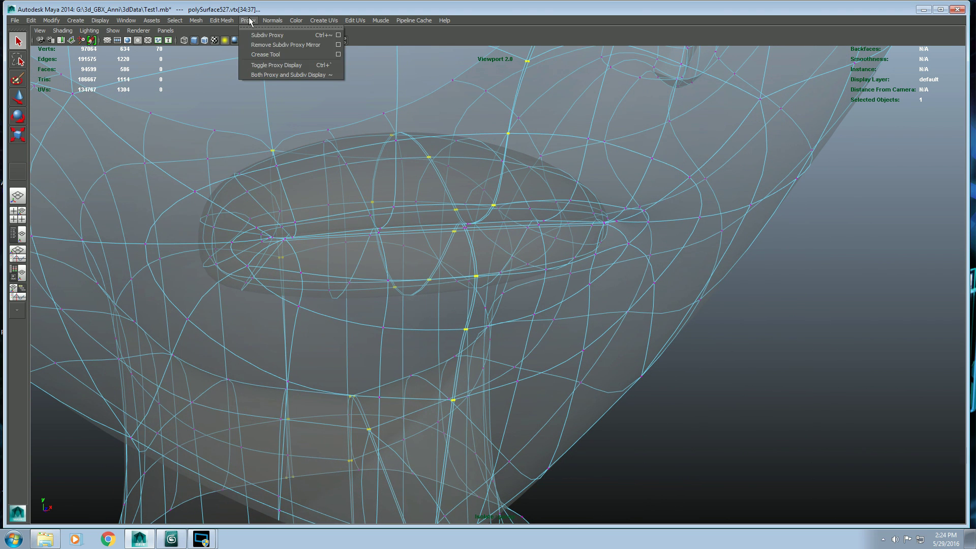
pyautogui.moveTo(222, 21)
pyautogui.click(310, 264)
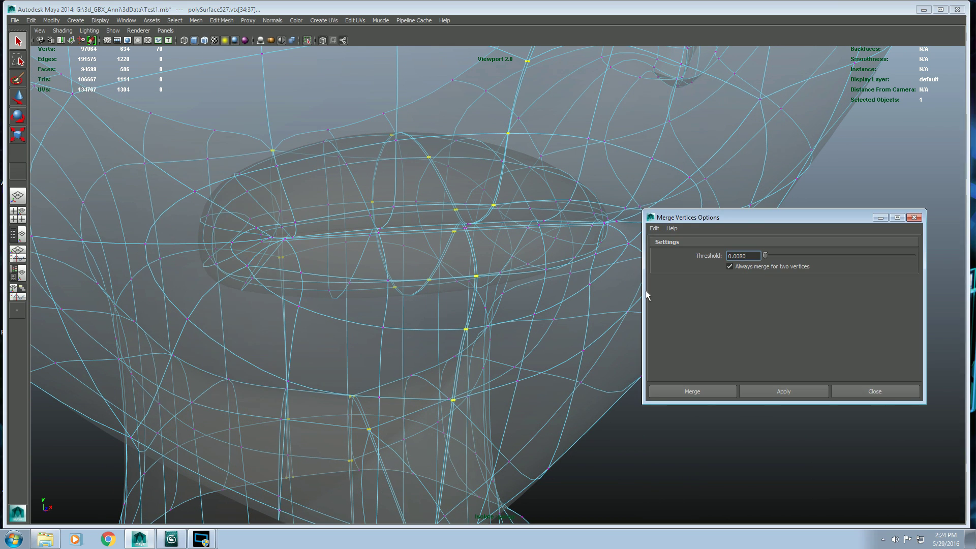
pyautogui.click(768, 392)
pyautogui.scroll(5, 502, 276)
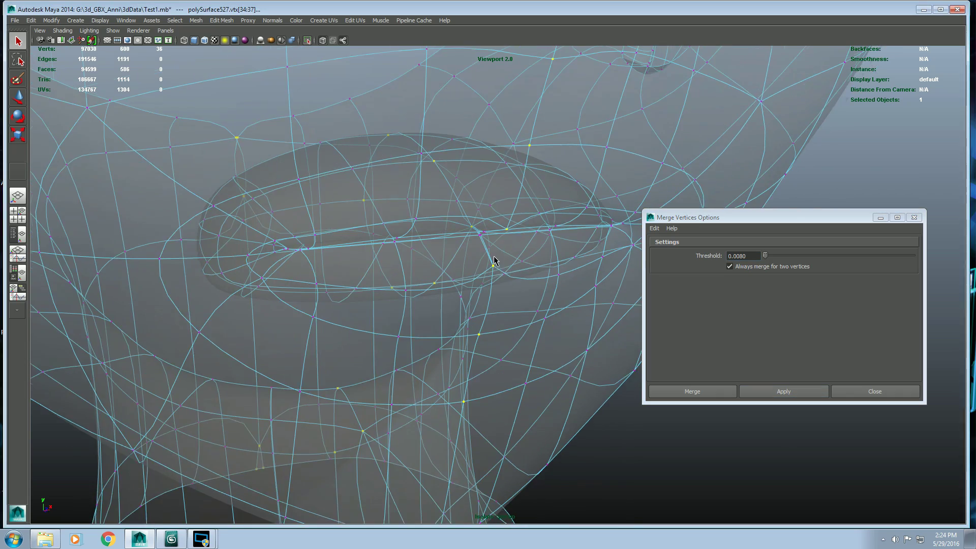
# - Undo the last vertex merge on the head's centre seam
pyautogui.hotkey('ctrl', 'z')
pyautogui.hotkey('ctrl', 'z')
pyautogui.hotkey('ctrl', 'z')
pyautogui.hotkey('ctrl', 'z')
pyautogui.hotkey('ctrl', 'z')
pyautogui.hotkey('ctrl', 'z')
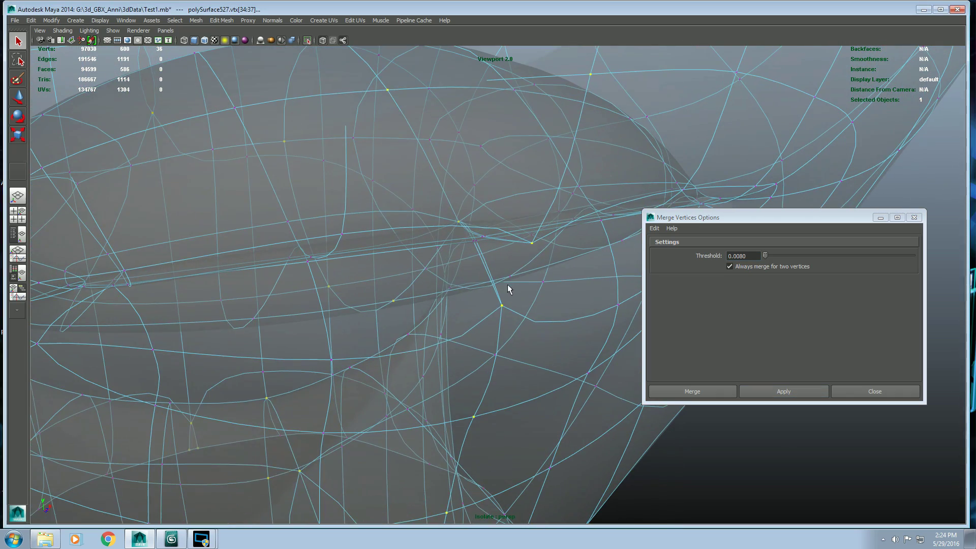
# - Remove the vertices near the lip line from the selection and merge the remaining seam vertices with a threshold of 0.0080
pyautogui.keyDown('alt'); pyautogui.moveTo(464, 225); pyautogui.dragTo(462, 224); pyautogui.keyUp('alt')
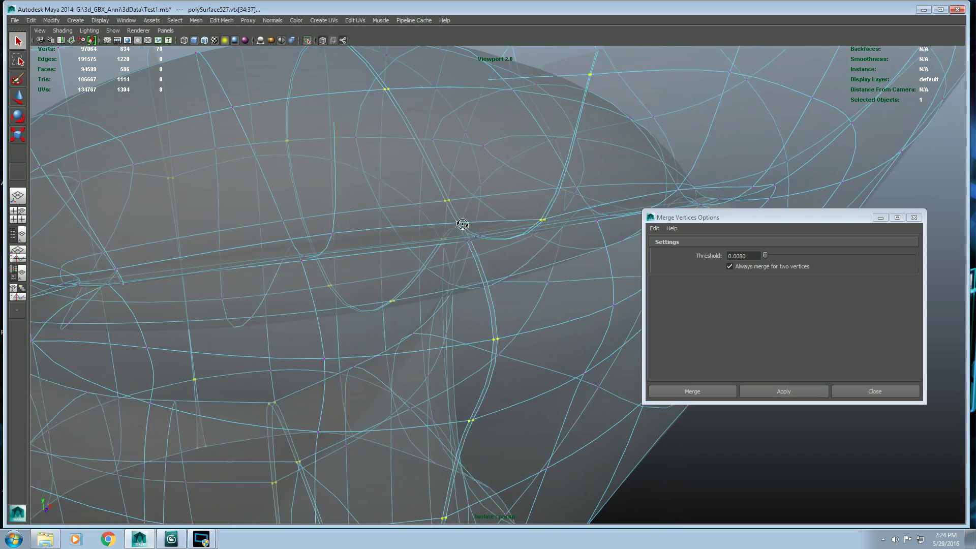
pyautogui.keyDown('ctrl'); pyautogui.moveTo(434, 185); pyautogui.dragTo(451, 247); pyautogui.keyUp('ctrl')
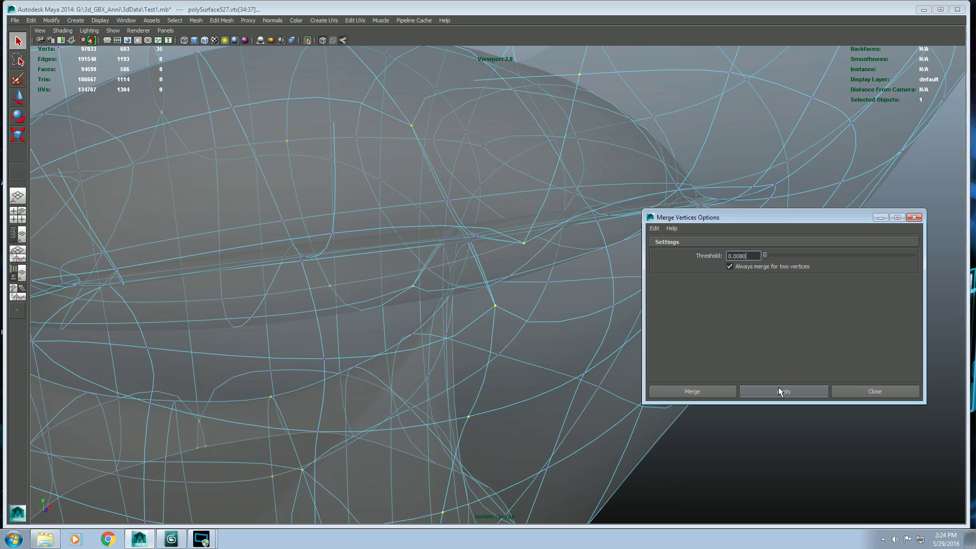
pyautogui.keyDown('alt'); pyautogui.moveTo(497, 272); pyautogui.dragTo(497, 235); pyautogui.keyUp('alt')
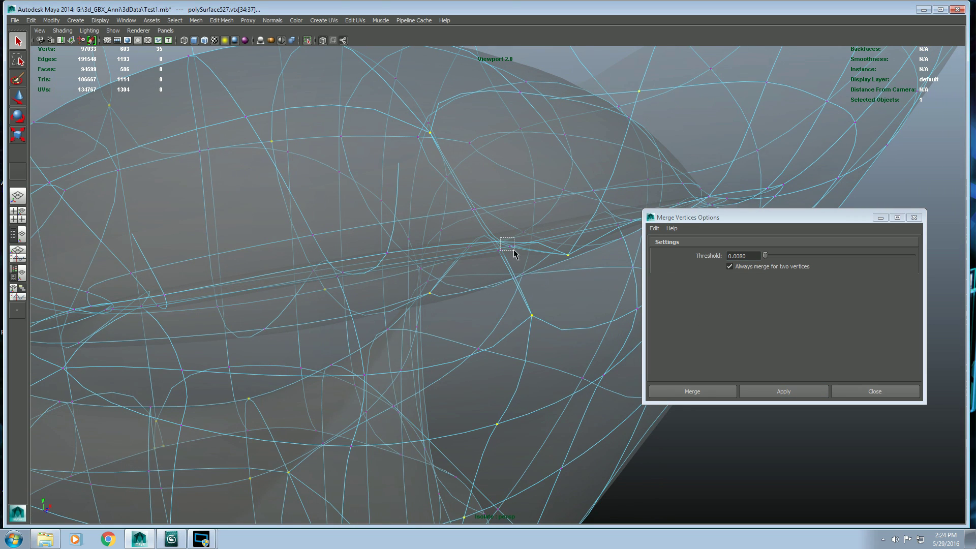
# - Select the leftover vertex pairs where the lips meet on the centre seam and merge each pair
pyautogui.keyDown('shift'); pyautogui.moveTo(505, 231); pyautogui.dragTo(470, 125, button='right'); pyautogui.keyUp('shift')
pyautogui.keyDown('shift'); pyautogui.moveTo(468, 231); pyautogui.dragTo(479, 115, button='right'); pyautogui.keyUp('shift')
pyautogui.moveTo(509, 260); pyautogui.dragTo(493, 248)
pyautogui.keyDown('shift'); pyautogui.moveTo(482, 237); pyautogui.dragTo(491, 170, button='right'); pyautogui.keyUp('shift')
# - Return to object mode, then select an edge on the head mesh in edge mode and apply the merge command to it
pyautogui.scroll(-5, 506, 291)
pyautogui.keyDown('alt'); pyautogui.moveTo(506, 290); pyautogui.dragTo(477, 254); pyautogui.keyUp('alt')
pyautogui.moveTo(432, 185); pyautogui.dragTo(488, 158, button='right')
pyautogui.scroll(-3, 488, 158)
pyautogui.keyDown('alt'); pyautogui.moveTo(414, 200); pyautogui.dragTo(496, 239); pyautogui.keyUp('alt')
pyautogui.scroll(-3, 528, 287)
pyautogui.keyDown('alt'); pyautogui.moveTo(528, 287); pyautogui.dragTo(481, 281); pyautogui.keyUp('alt')
pyautogui.scroll(-5, 479, 270)
pyautogui.moveTo(481, 280); pyautogui.dragTo(468, 205, button='right')
pyautogui.click(470, 297)
pyautogui.keyDown('alt'); pyautogui.moveTo(469, 206); pyautogui.dragTo(481, 332); pyautogui.keyUp('alt')
pyautogui.keyDown('shift'); pyautogui.moveTo(475, 324); pyautogui.dragTo(473, 218, button='right'); pyautogui.keyUp('shift')
# - Select the remaining small group of open seam components on the head mesh and merge them
pyautogui.keyDown('alt'); pyautogui.moveTo(491, 299); pyautogui.dragTo(314, 263); pyautogui.keyUp('alt')
pyautogui.keyDown('alt'); pyautogui.moveTo(374, 233); pyautogui.dragTo(438, 268); pyautogui.keyUp('alt')
pyautogui.keyDown('alt'); pyautogui.moveTo(438, 268); pyautogui.dragTo(582, 312, button='right'); pyautogui.keyUp('alt')
pyautogui.keyDown('alt'); pyautogui.moveTo(432, 263); pyautogui.dragTo(458, 254); pyautogui.keyUp('alt')
pyautogui.keyDown('alt'); pyautogui.moveTo(417, 349); pyautogui.dragTo(375, 350); pyautogui.keyUp('alt')
pyautogui.keyDown('alt'); pyautogui.moveTo(375, 350); pyautogui.dragTo(398, 279, button='middle'); pyautogui.keyUp('alt')
pyautogui.moveTo(310, 423); pyautogui.dragTo(347, 452)
pyautogui.keyDown('shift'); pyautogui.moveTo(329, 394); pyautogui.dragTo(350, 321, button='right'); pyautogui.keyUp('shift')
# - Return to object mode, select the head mesh, and turn off its smooth preview
pyautogui.keyDown('alt'); pyautogui.moveTo(350, 255); pyautogui.dragTo(364, 361, button='middle'); pyautogui.keyUp('alt')
pyautogui.keyDown('alt'); pyautogui.moveTo(364, 361); pyautogui.dragTo(381, 364); pyautogui.keyUp('alt')
pyautogui.keyDown('alt'); pyautogui.moveTo(382, 364); pyautogui.dragTo(407, 362, button='right'); pyautogui.keyUp('alt')
pyautogui.moveTo(357, 201); pyautogui.dragTo(389, 176, button='right')
pyautogui.click(387, 223)
pyautogui.press('1')
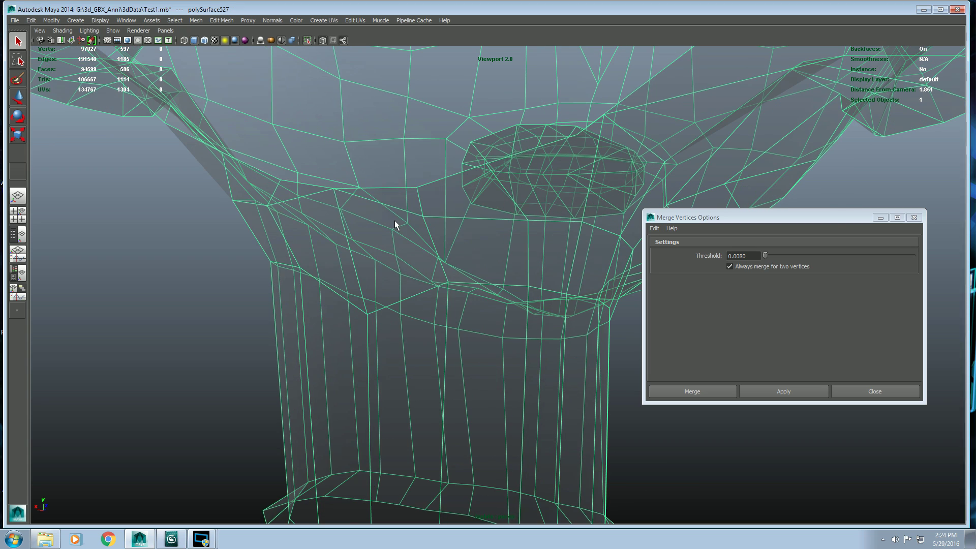
# - Cut a new edge across the jaw faces beside the mouth cavity and leave the split tool
pyautogui.moveTo(396, 225); pyautogui.dragTo(420, 219, button='right')
pyautogui.keyDown('alt'); pyautogui.moveTo(420, 219); pyautogui.dragTo(466, 220); pyautogui.keyUp('alt')
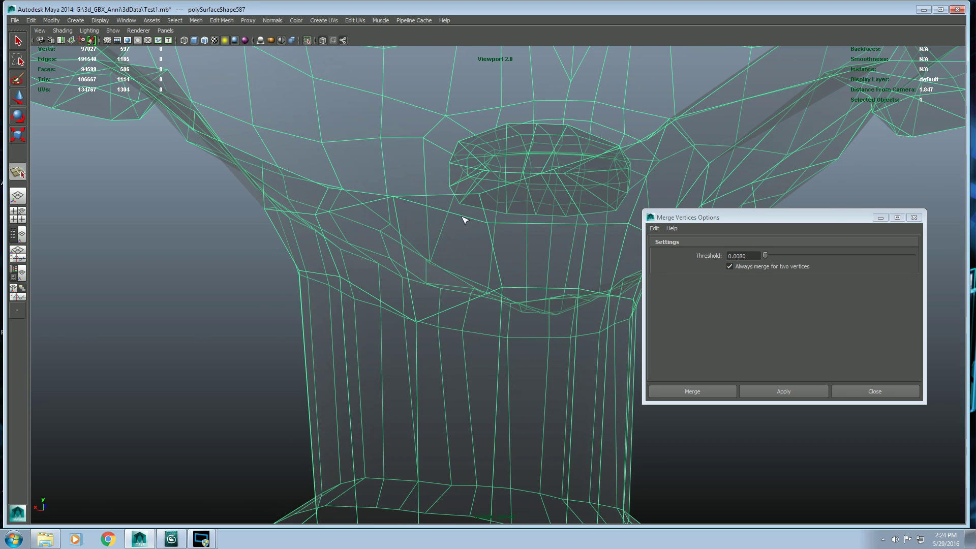
pyautogui.click(400, 220)
pyautogui.moveTo(330, 211); pyautogui.dragTo(272, 246)
pyautogui.press('q')
# - Switch to edge selection and delete the unneeded edges beside the new cut on the jaw
pyautogui.moveTo(368, 203); pyautogui.dragTo(368, 179, button='right')
pyautogui.click(415, 203)
pyautogui.click(358, 208)
pyautogui.keyDown('shift'); pyautogui.click(351, 206); pyautogui.keyUp('shift')
pyautogui.press('Delete')
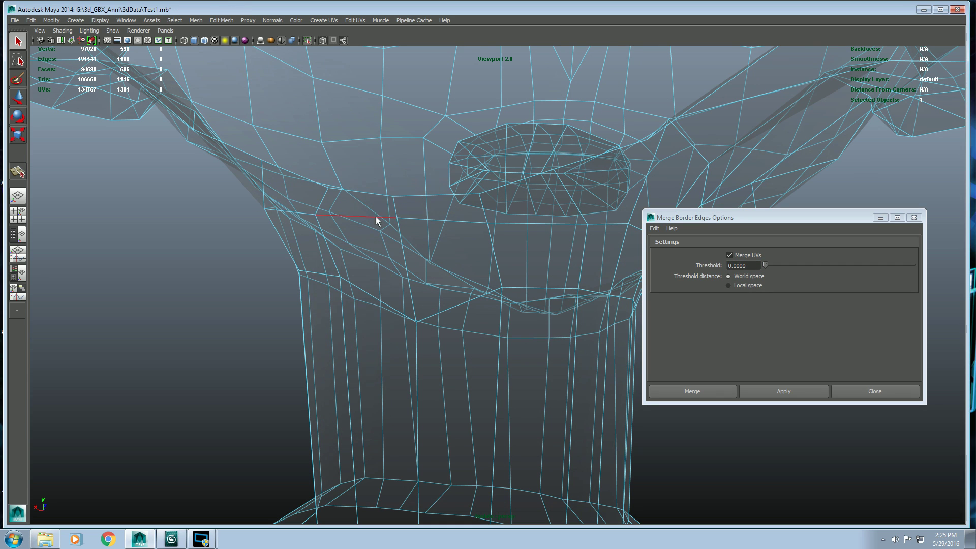
# - Select the head in object mode, turn its smooth preview back on, and end isolation to show the whole character
pyautogui.moveTo(380, 218); pyautogui.dragTo(419, 197, button='right')
pyautogui.click(414, 201)
pyautogui.press('3')
pyautogui.scroll(-3, 407, 260)
pyautogui.keyDown('alt'); pyautogui.moveTo(407, 260); pyautogui.dragTo(382, 244); pyautogui.keyUp('alt')
pyautogui.click(308, 40)
pyautogui.scroll(-2, 449, 170)
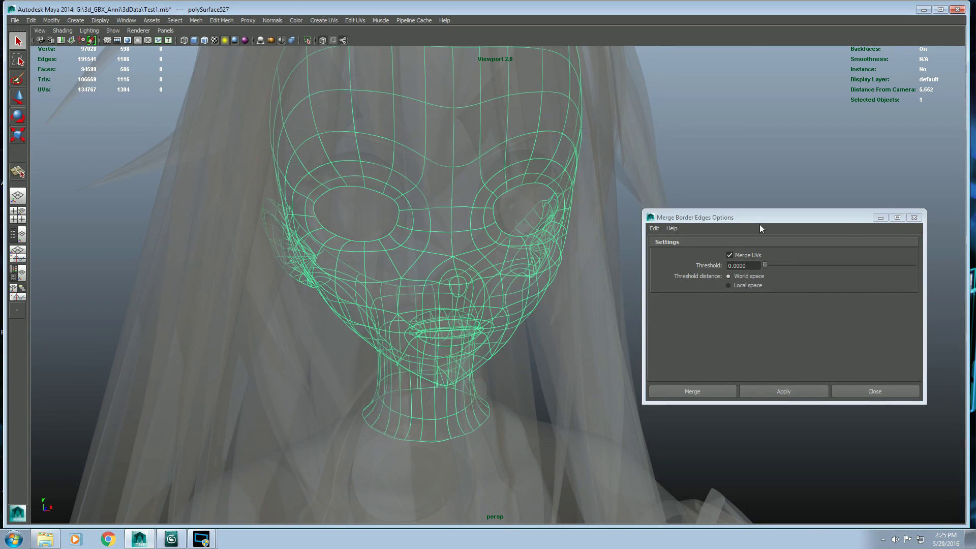
# - Close the Merge Border Edges options, turn off X-ray shading, and clear the selection
pyautogui.click(917, 219)
pyautogui.click(64, 30)
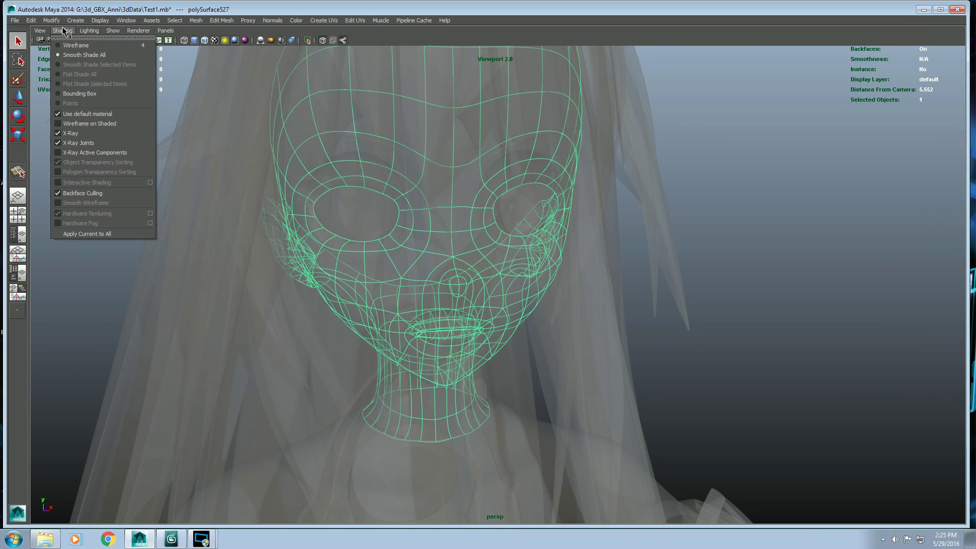
pyautogui.click(77, 133)
pyautogui.keyDown('alt'); pyautogui.moveTo(375, 198); pyautogui.dragTo(366, 191); pyautogui.keyUp('alt')
pyautogui.click(624, 290)
pyautogui.moveTo(401, 290); pyautogui.dragTo(407, 309)
pyautogui.click(800, 251)
pyautogui.keyDown('alt'); pyautogui.moveTo(430, 274); pyautogui.dragTo(415, 268); pyautogui.keyUp('alt')
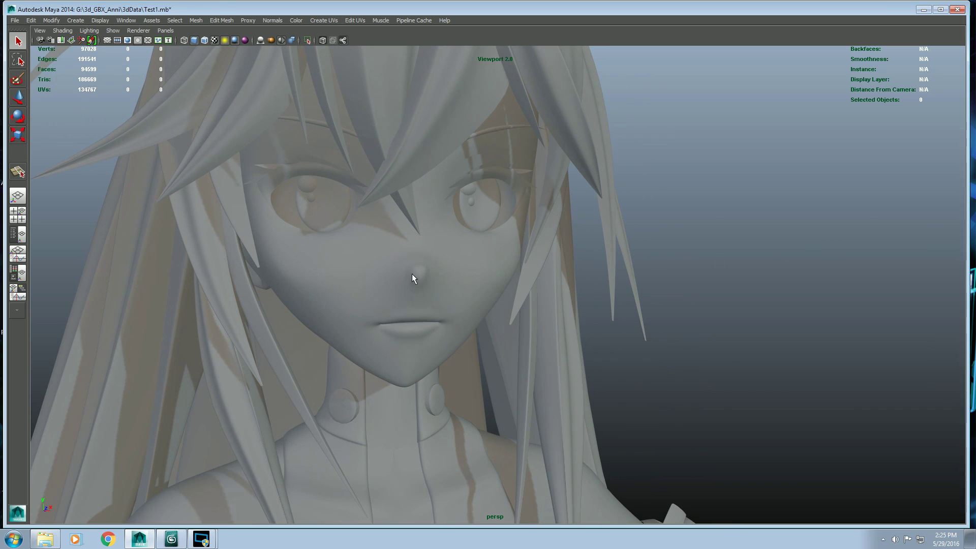
# - Select the head mesh and save the scene as the Maya Binary file Defualt_SubD in the ToMMD folder
pyautogui.click(438, 267)
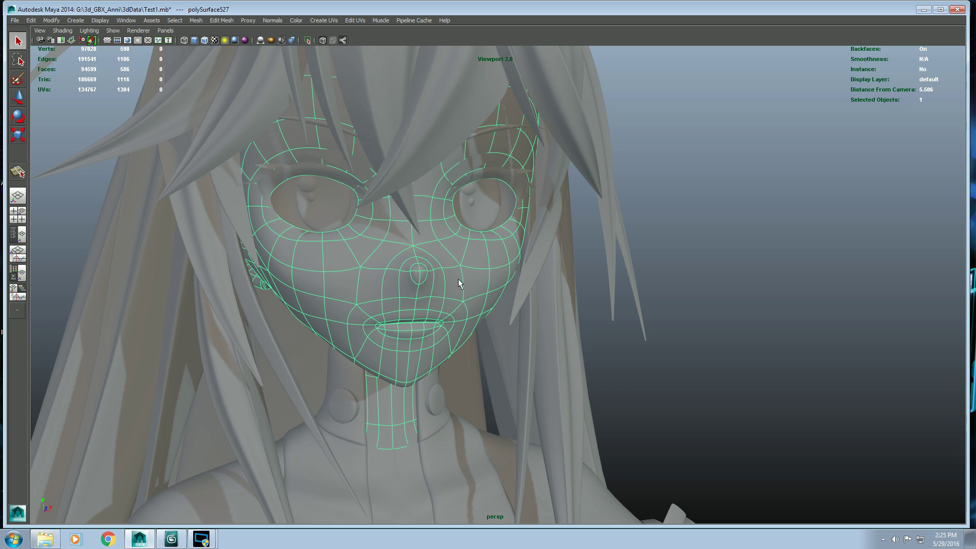
pyautogui.click(31, 21)
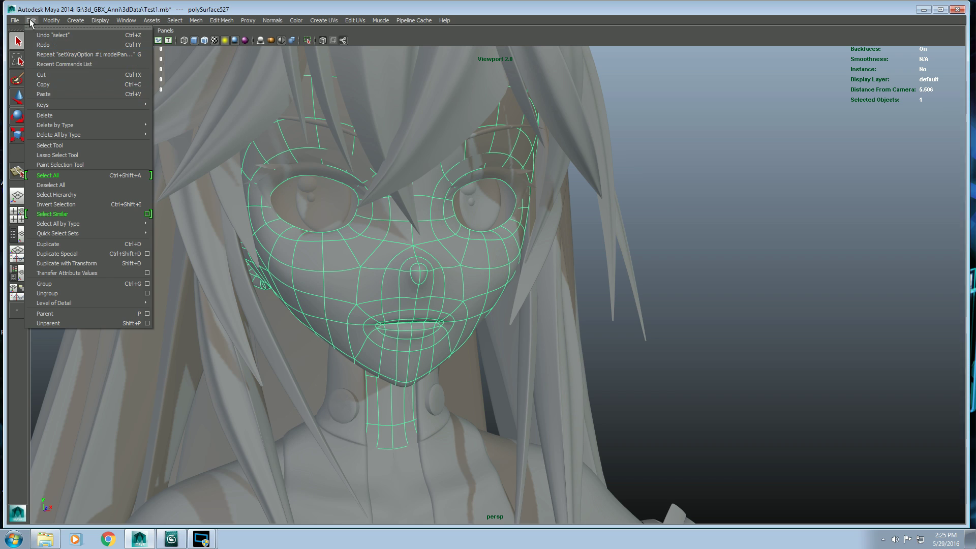
pyautogui.moveTo(15, 21)
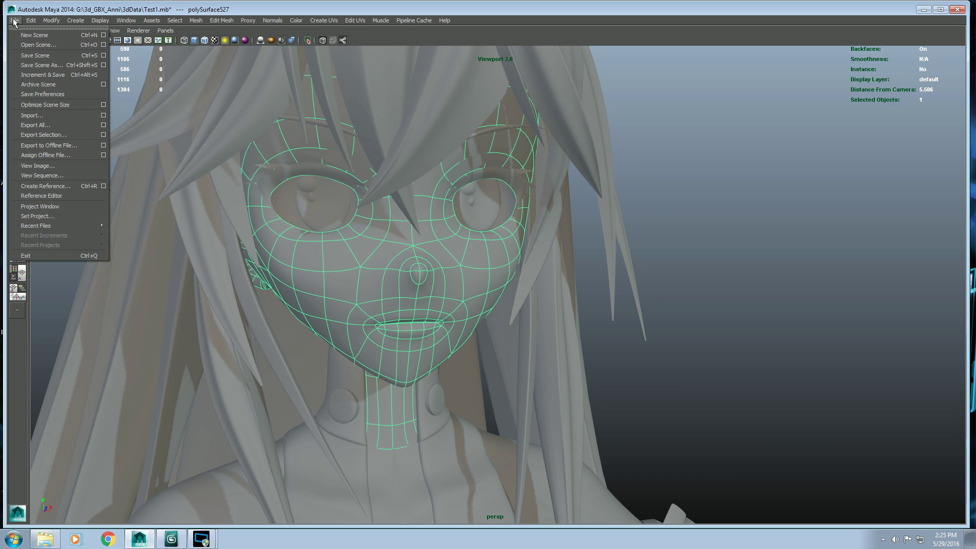
pyautogui.click(36, 66)
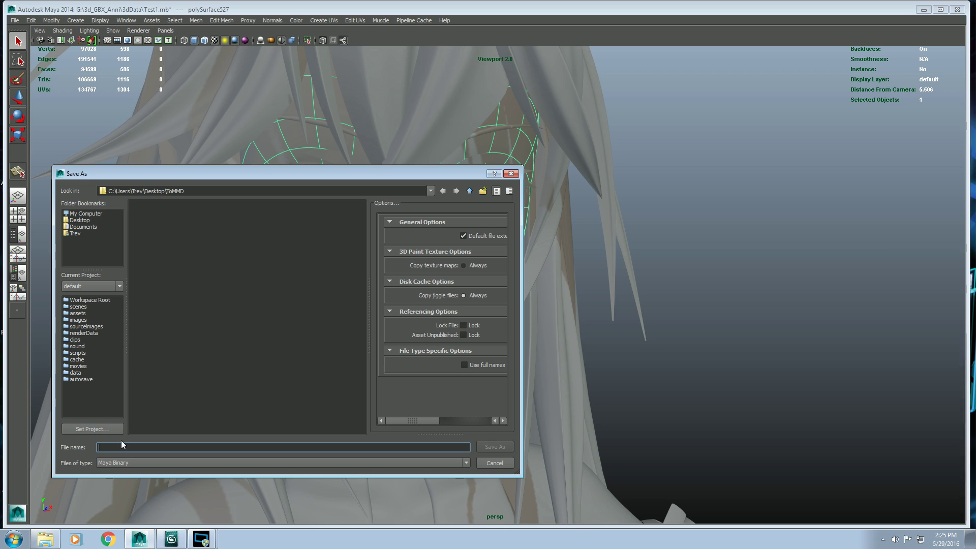
pyautogui.write('Defualt_SubD')
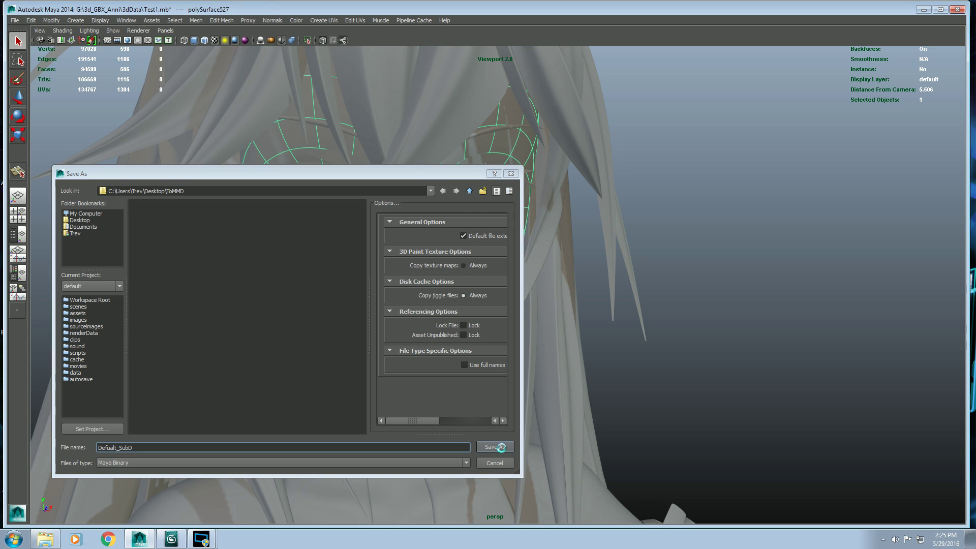
pyautogui.click(503, 449)
# - Turn off the head's smooth preview and apply Smooth to the mesh with exponential divisions at 2 division levels
pyautogui.keyDown('alt'); pyautogui.moveTo(668, 306); pyautogui.dragTo(667, 315); pyautogui.keyUp('alt')
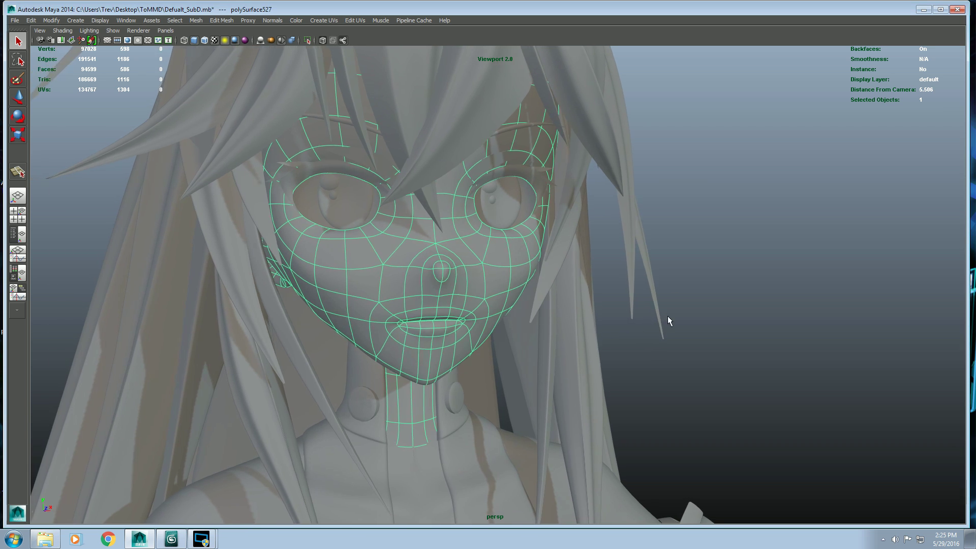
pyautogui.press('1')
pyautogui.click(217, 22)
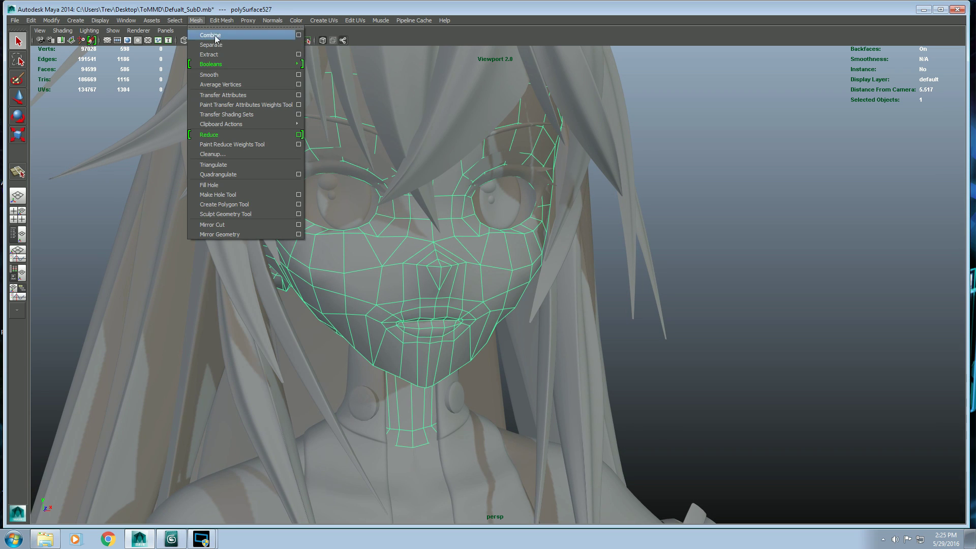
pyautogui.click(299, 72)
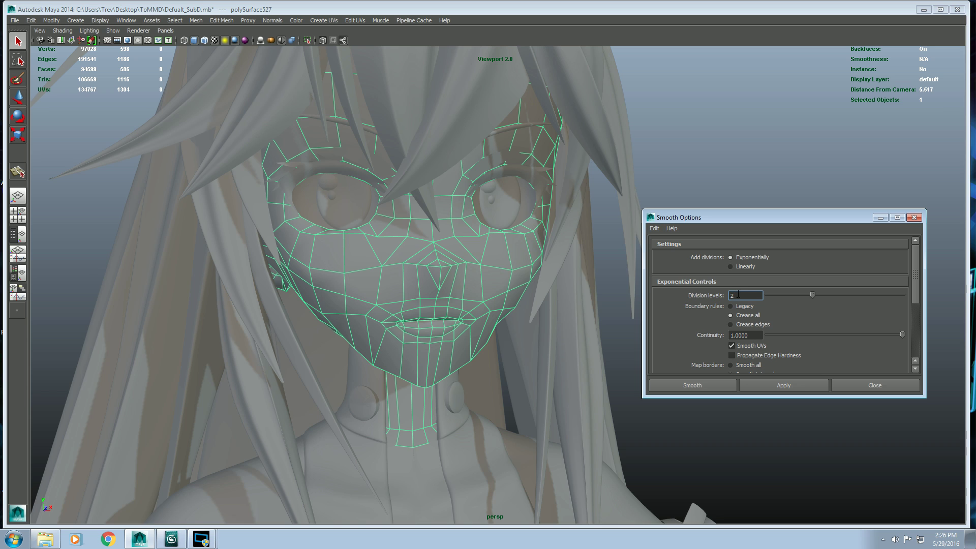
pyautogui.click(774, 386)
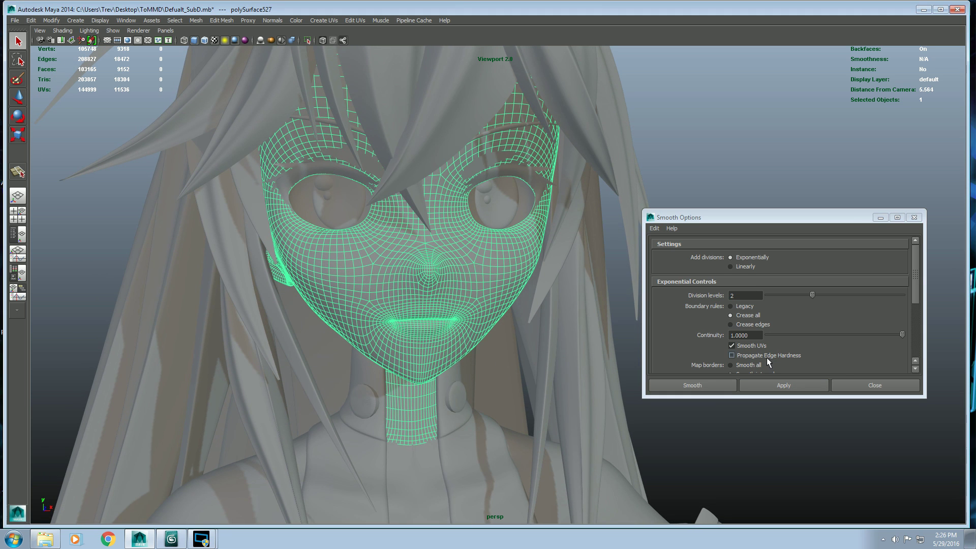
pyautogui.click(865, 385)
# - Examine the smoothed head's topology around the mouth, nose and chin, then the whole face
pyautogui.keyDown('alt'); pyautogui.moveTo(655, 330); pyautogui.dragTo(622, 328); pyautogui.keyUp('alt')
pyautogui.keyDown('alt'); pyautogui.moveTo(621, 328); pyautogui.dragTo(733, 340, button='right'); pyautogui.keyUp('alt')
pyautogui.keyDown('alt'); pyautogui.moveTo(748, 337); pyautogui.dragTo(616, 315); pyautogui.keyUp('alt')
pyautogui.scroll(2, 685, 316)
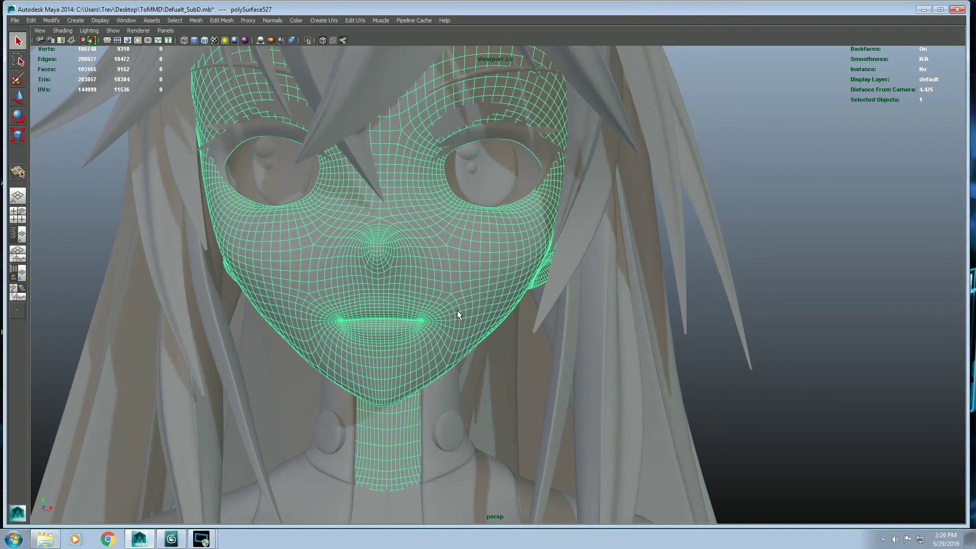
pyautogui.keyDown('alt'); pyautogui.moveTo(457, 312); pyautogui.dragTo(601, 337, button='right'); pyautogui.keyUp('alt')
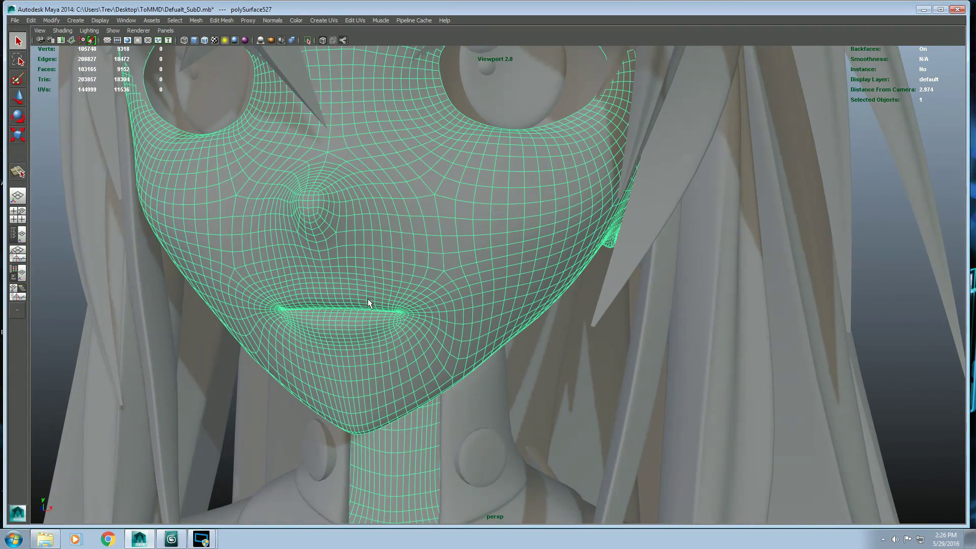
pyautogui.keyDown('alt'); pyautogui.moveTo(368, 304); pyautogui.dragTo(389, 300); pyautogui.keyUp('alt')
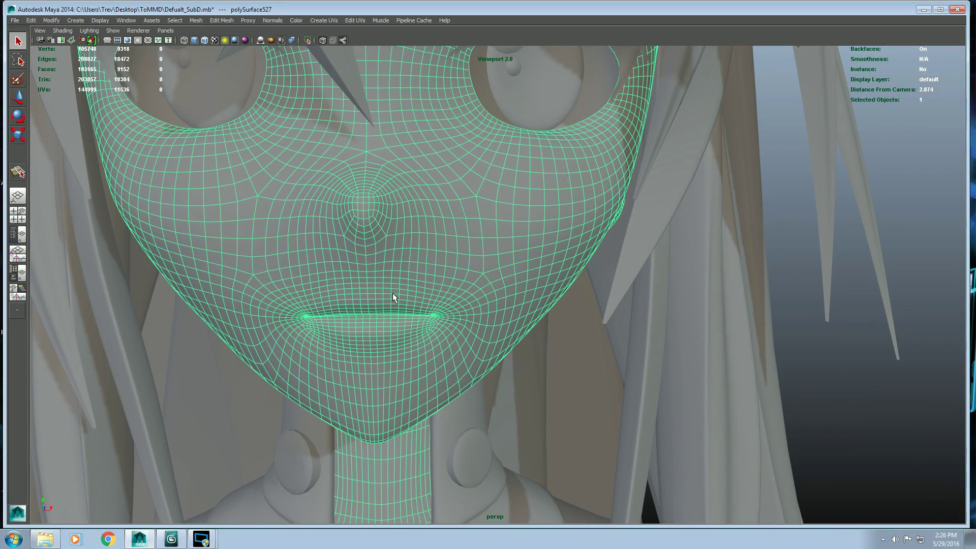
pyautogui.keyDown('alt'); pyautogui.moveTo(394, 292); pyautogui.dragTo(489, 294); pyautogui.keyUp('alt')
pyautogui.keyDown('alt'); pyautogui.moveTo(489, 293); pyautogui.dragTo(450, 242, button='right'); pyautogui.keyUp('alt')
pyautogui.keyDown('alt'); pyautogui.moveTo(451, 242); pyautogui.dragTo(455, 354, button='middle'); pyautogui.keyUp('alt')
pyautogui.keyDown('alt'); pyautogui.moveTo(456, 355); pyautogui.dragTo(374, 283, button='right'); pyautogui.keyUp('alt')
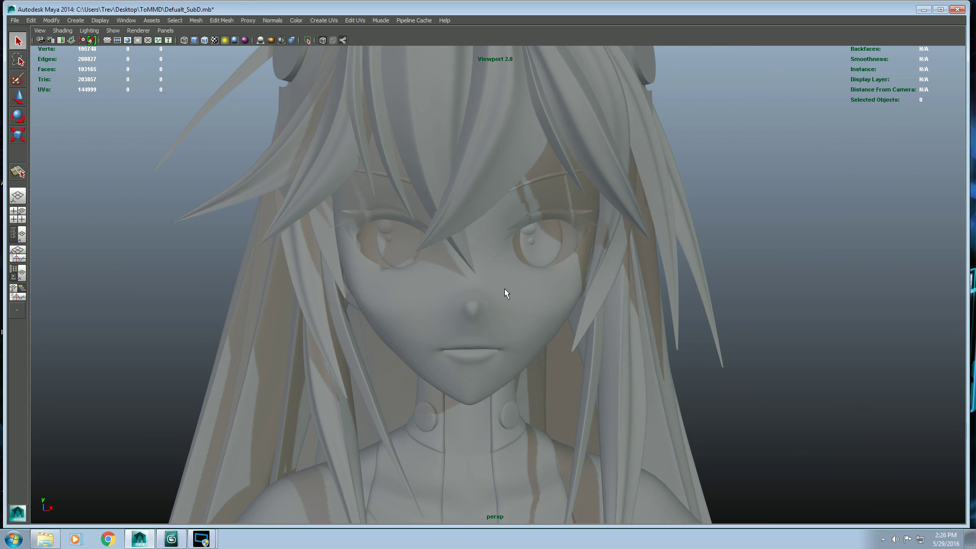
# - Export the selected head mesh as FBX to DefualtFace.fbx in the ToMMD folder, overwriting the existing file
pyautogui.click(31, 20)
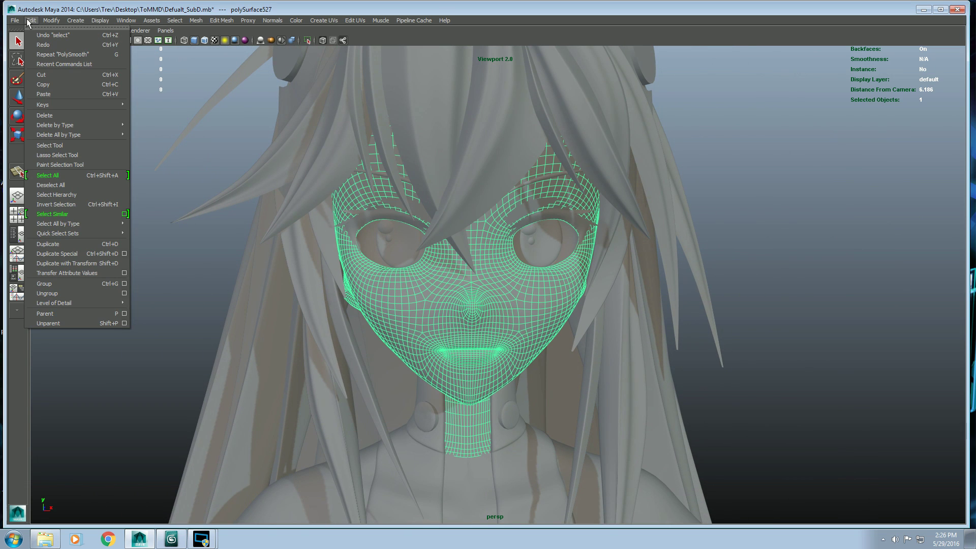
pyautogui.moveTo(20, 20)
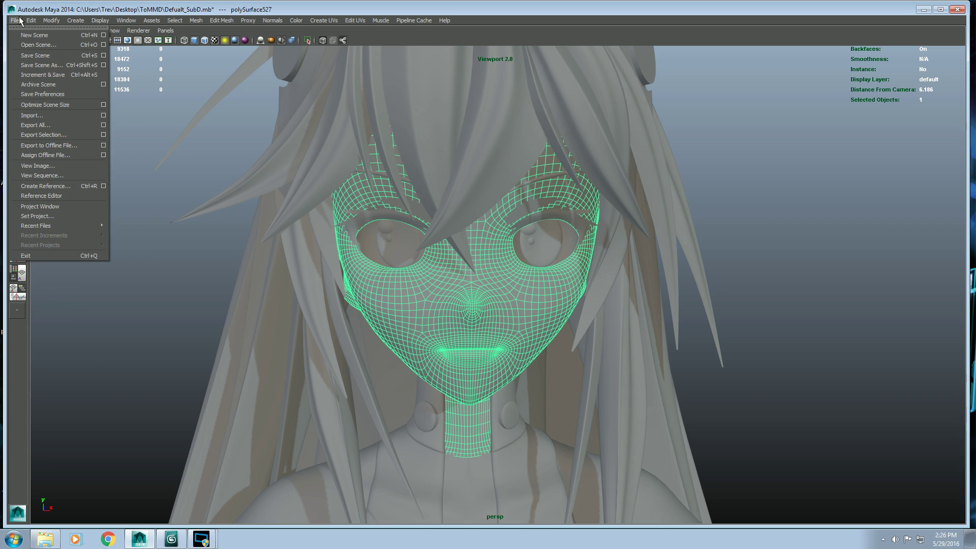
pyautogui.click(44, 133)
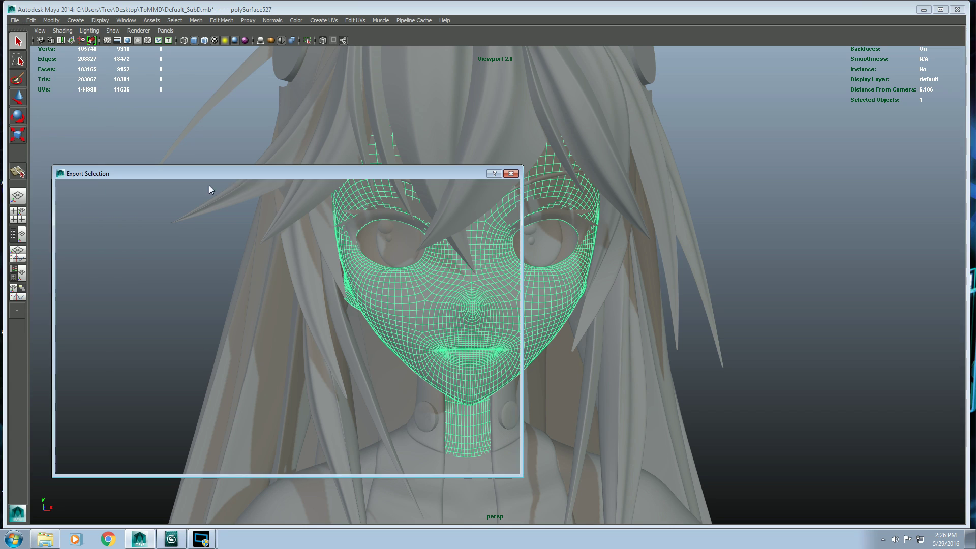
pyautogui.click(154, 206)
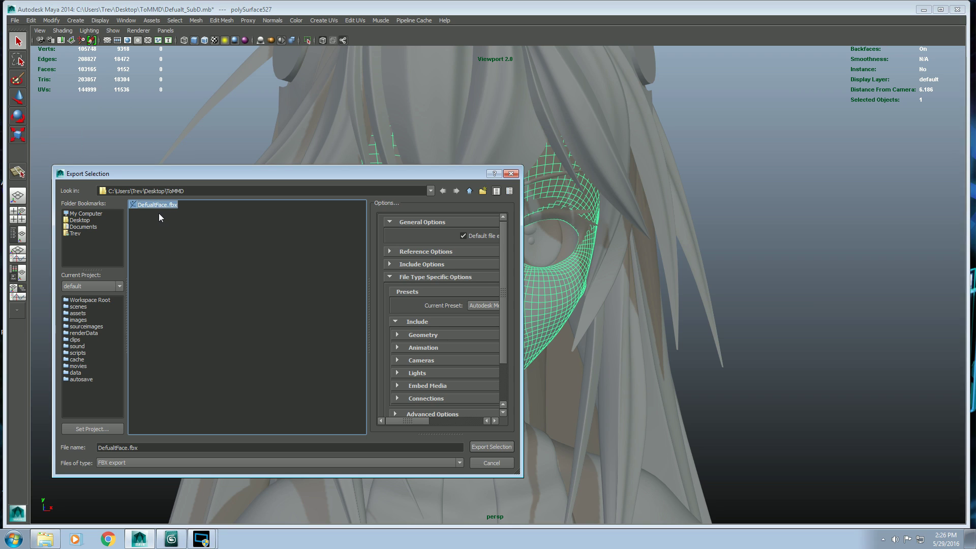
pyautogui.click(178, 464)
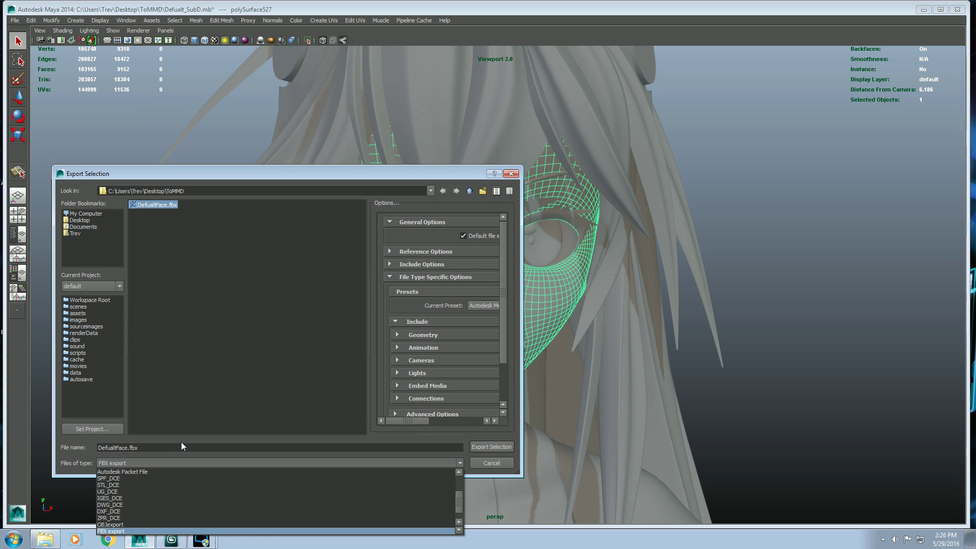
pyautogui.click(182, 442)
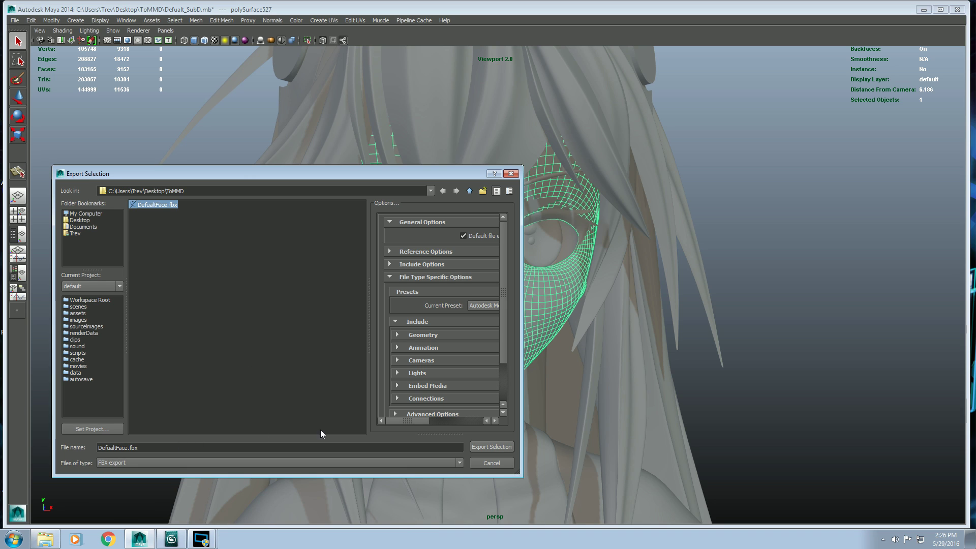
pyautogui.click(493, 446)
pyautogui.click(263, 337)
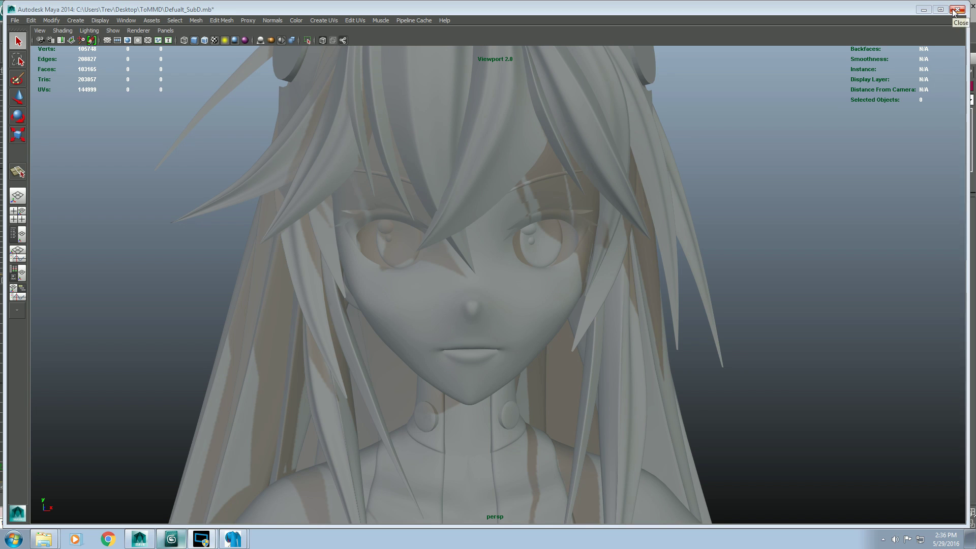
# - Switch to 3ds Max and import DefualtFace.fbx into the empty scene
pyautogui.click(171, 539)
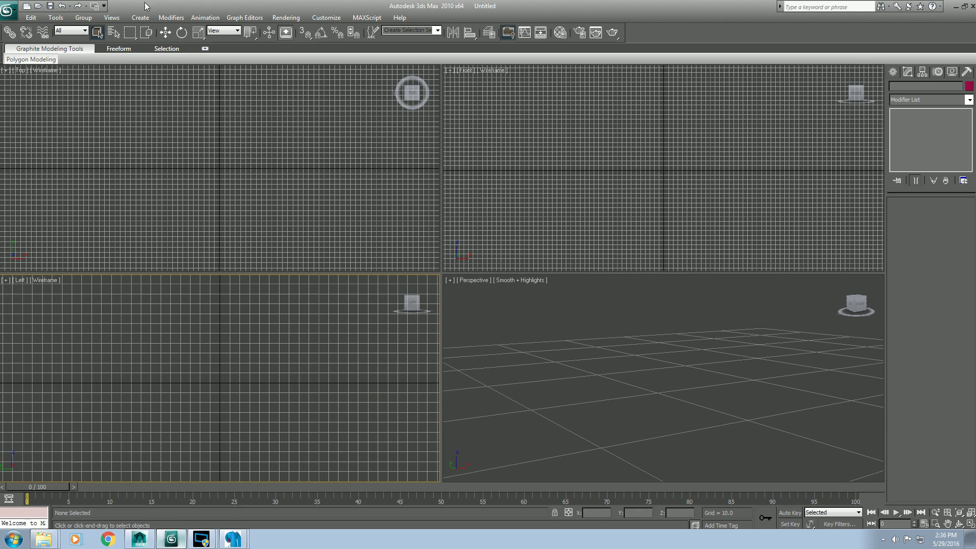
pyautogui.click(7, 10)
pyautogui.click(33, 149)
pyautogui.click(90, 70)
pyautogui.click(328, 322)
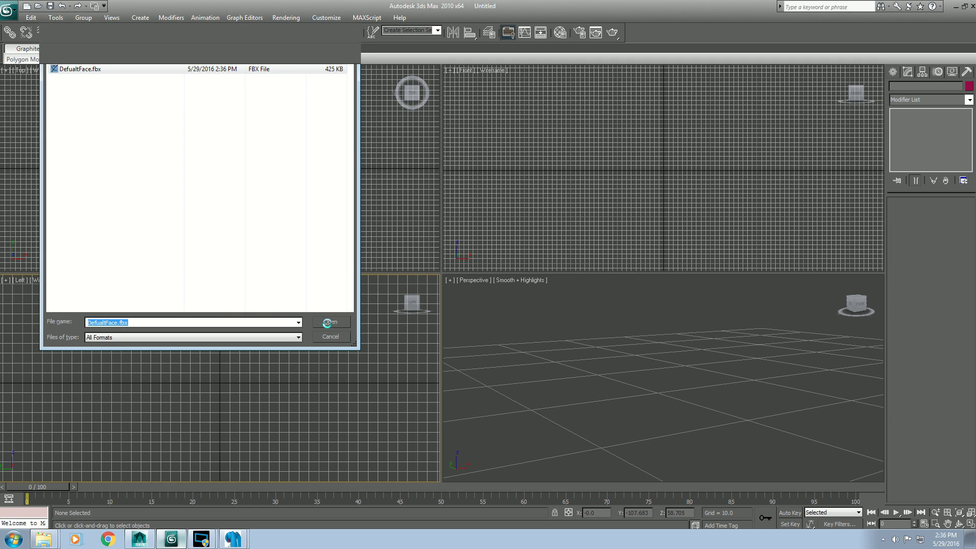
pyautogui.click(553, 405)
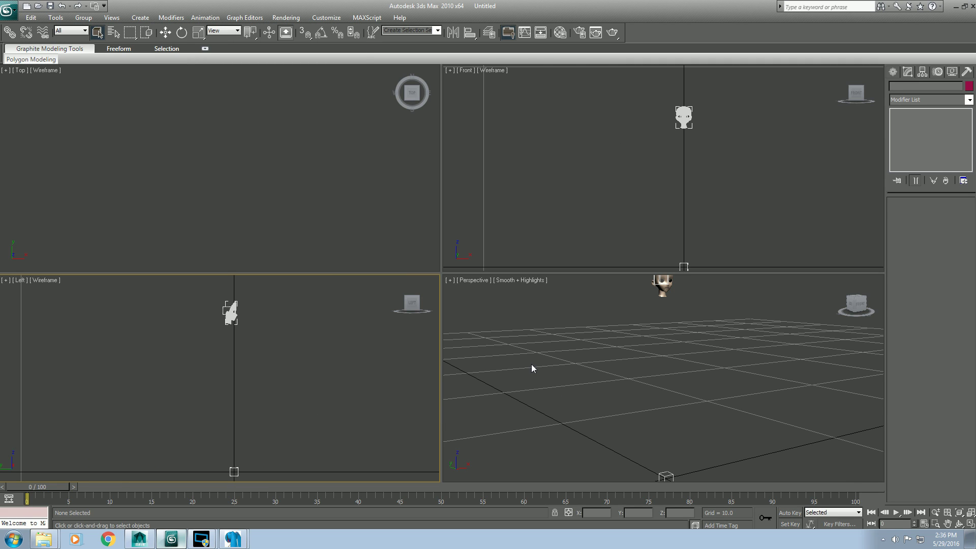
# - Delete the helper objects imported with the head, both at the scene origin and around the head
pyautogui.click(566, 349)
pyautogui.moveTo(625, 396); pyautogui.dragTo(693, 476)
pyautogui.press('Delete')
pyautogui.scroll(-5, 682, 351)
pyautogui.moveTo(633, 324); pyautogui.dragTo(702, 383)
pyautogui.scroll(3, 700, 385)
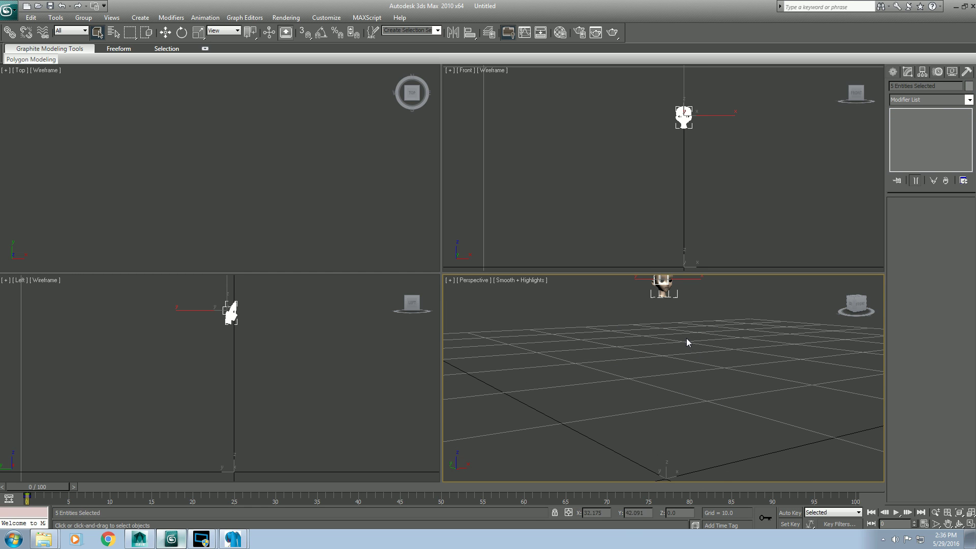
pyautogui.scroll(5, 682, 340)
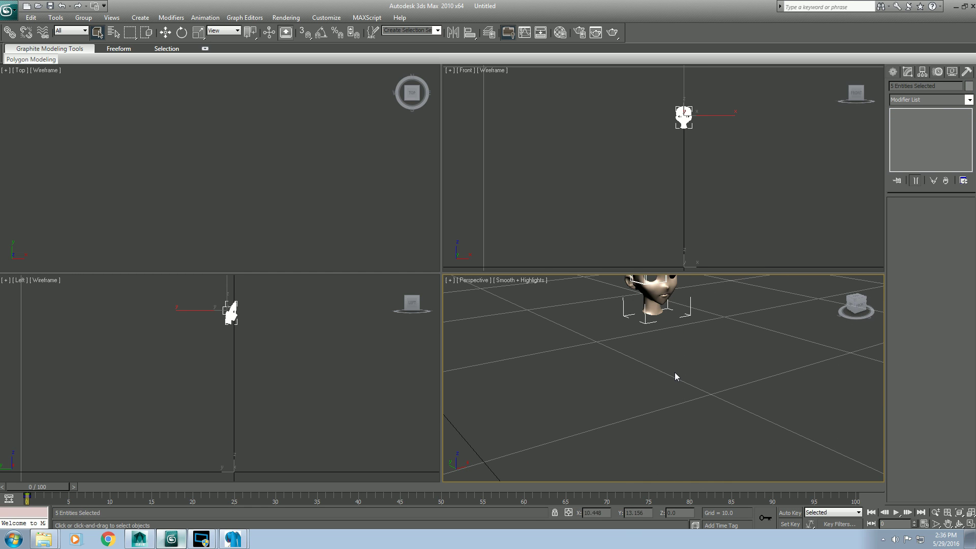
pyautogui.moveTo(677, 377); pyautogui.dragTo(673, 443, button='middle')
pyautogui.doubleClick(670, 330)
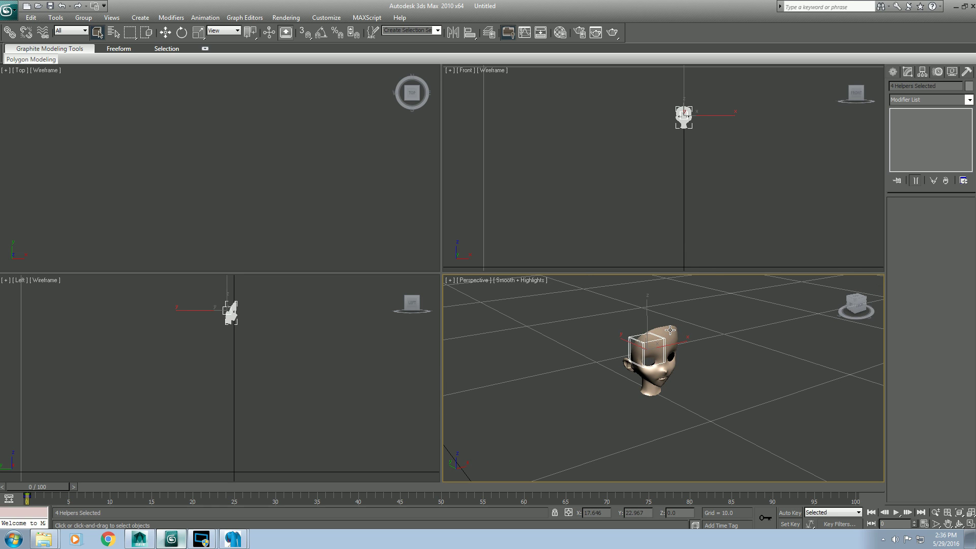
pyautogui.click(614, 318)
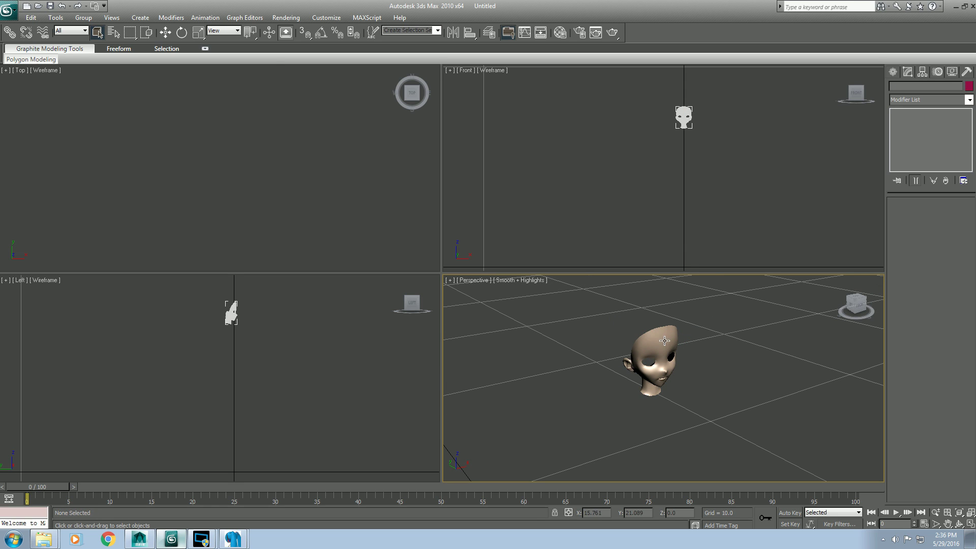
# - Select the head mesh and maximize the Perspective viewport for a close view of the face
pyautogui.click(664, 340)
pyautogui.click(970, 524)
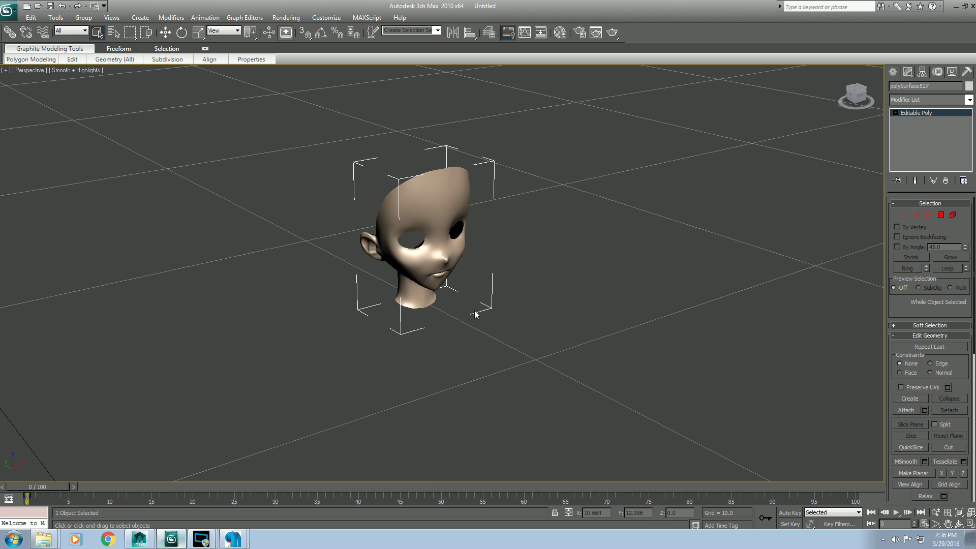
pyautogui.scroll(5, 461, 327)
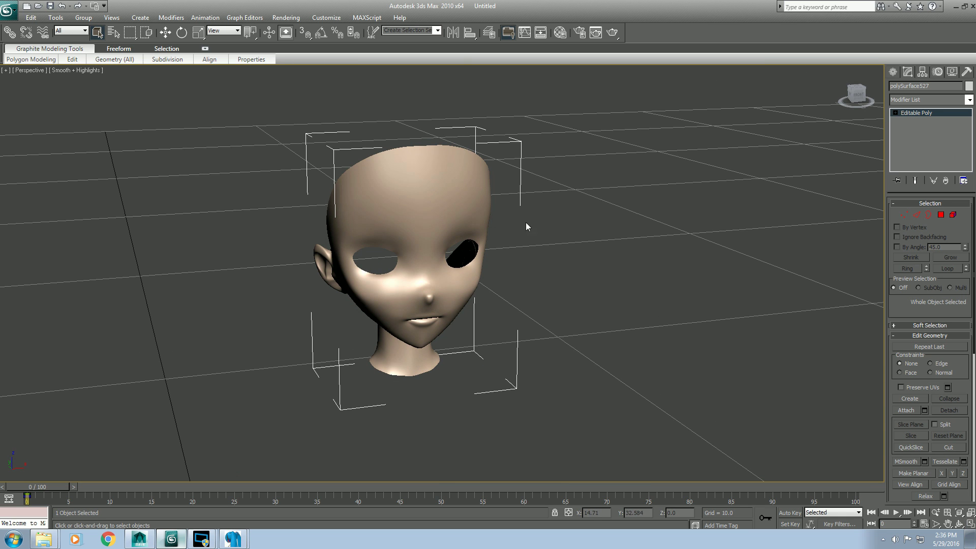
pyautogui.keyDown('alt'); pyautogui.moveTo(529, 265); pyautogui.dragTo(528, 257, button='middle'); pyautogui.keyUp('alt')
pyautogui.click(908, 101)
pyautogui.click(908, 100)
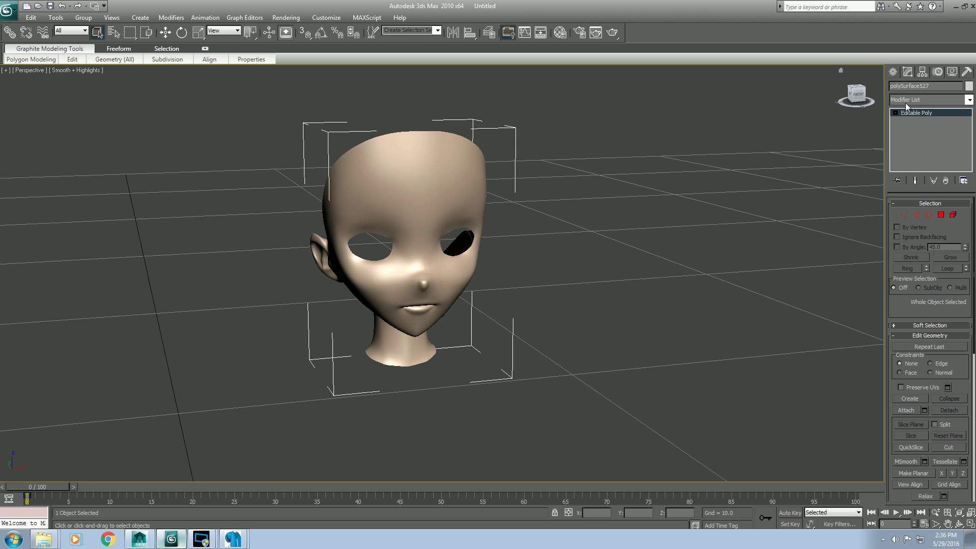
pyautogui.click(905, 102)
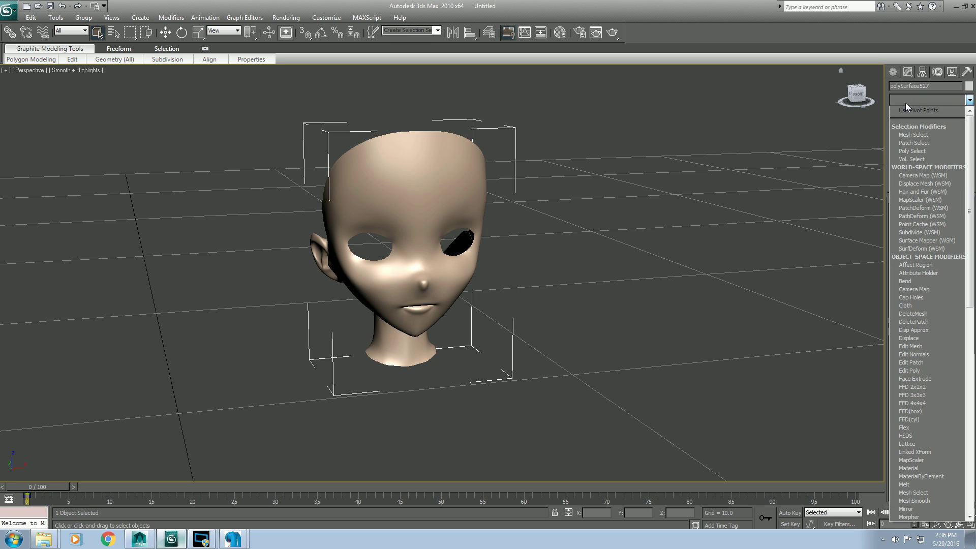
pyautogui.click(905, 102)
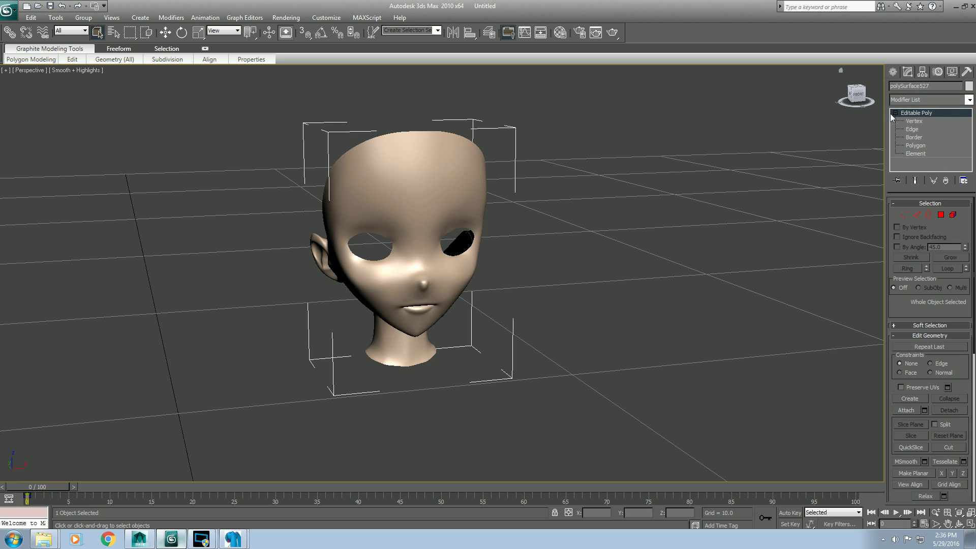
# - Select the whole head at Element level, auto smooth it with a threshold of 80, and return to object level
pyautogui.click(915, 153)
pyautogui.hotkey('ctrl', 'a')
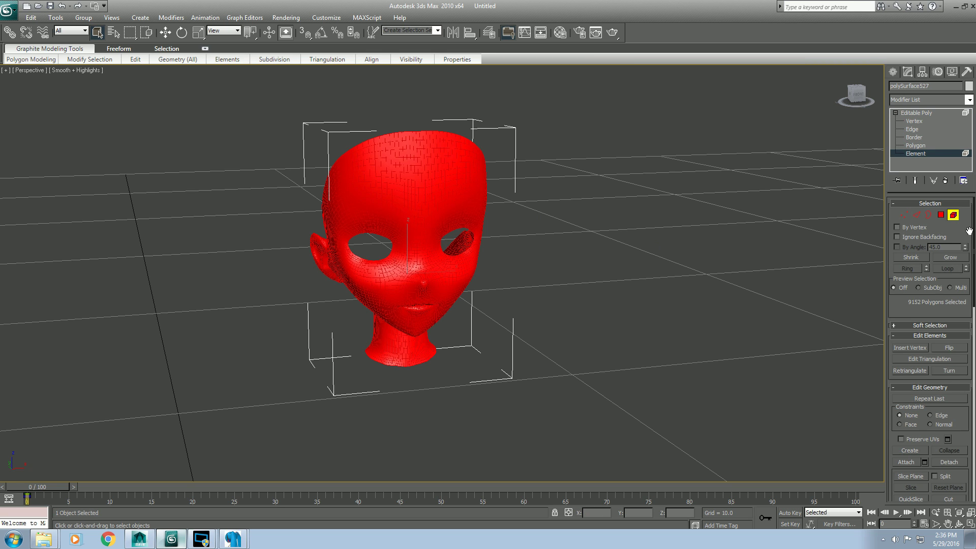
pyautogui.moveTo(974, 235); pyautogui.dragTo(974, 413)
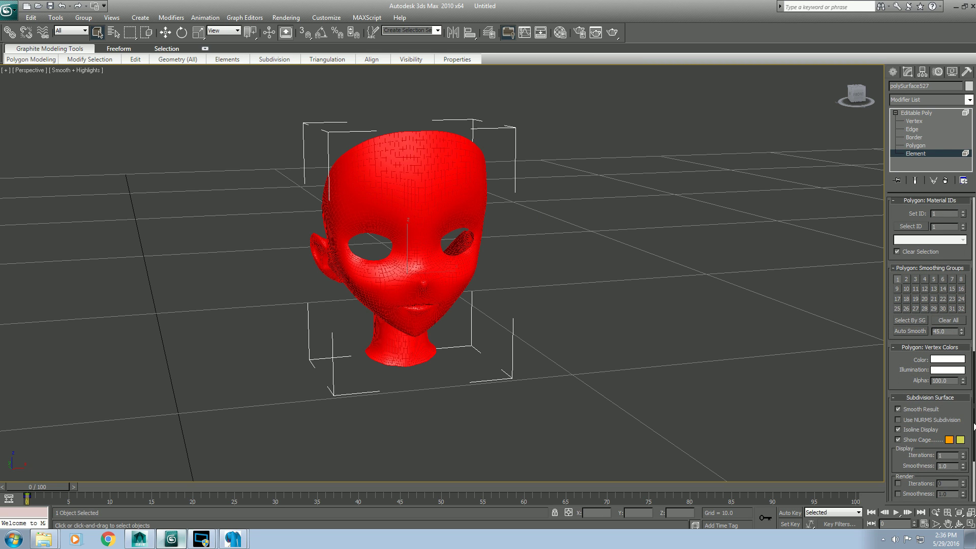
pyautogui.click(804, 305)
pyautogui.click(452, 209)
pyautogui.doubleClick(938, 331)
pyautogui.write('80')
pyautogui.press('Return')
pyautogui.click(910, 331)
pyautogui.click(655, 268)
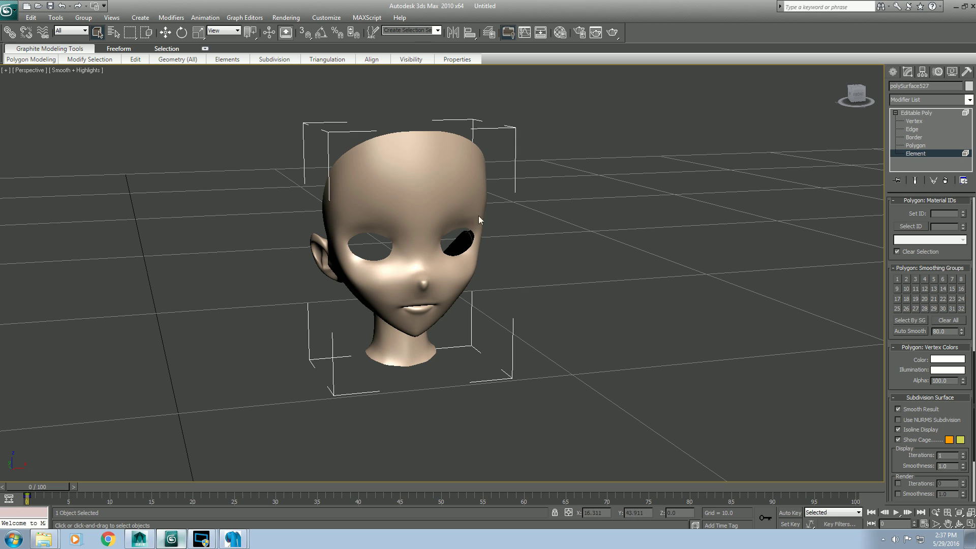
pyautogui.click(916, 113)
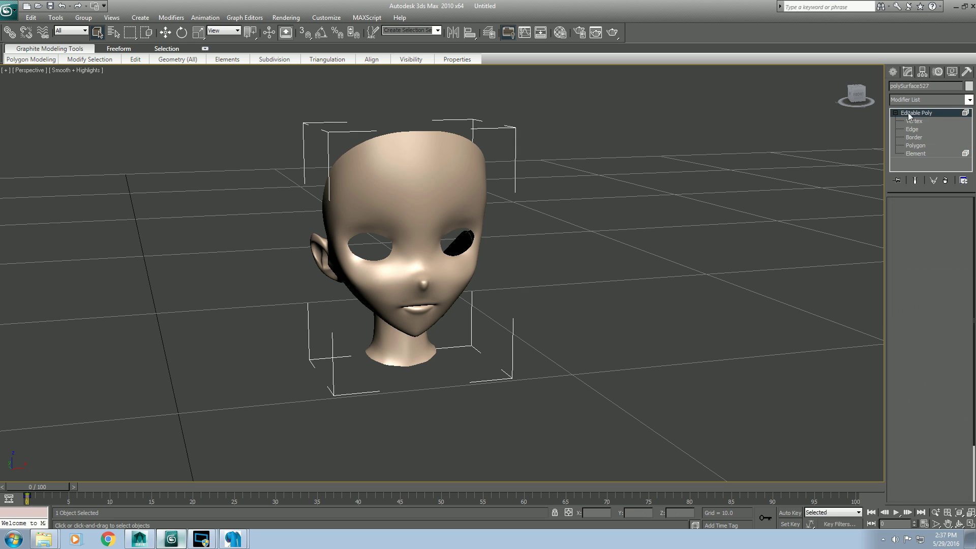
pyautogui.click(895, 113)
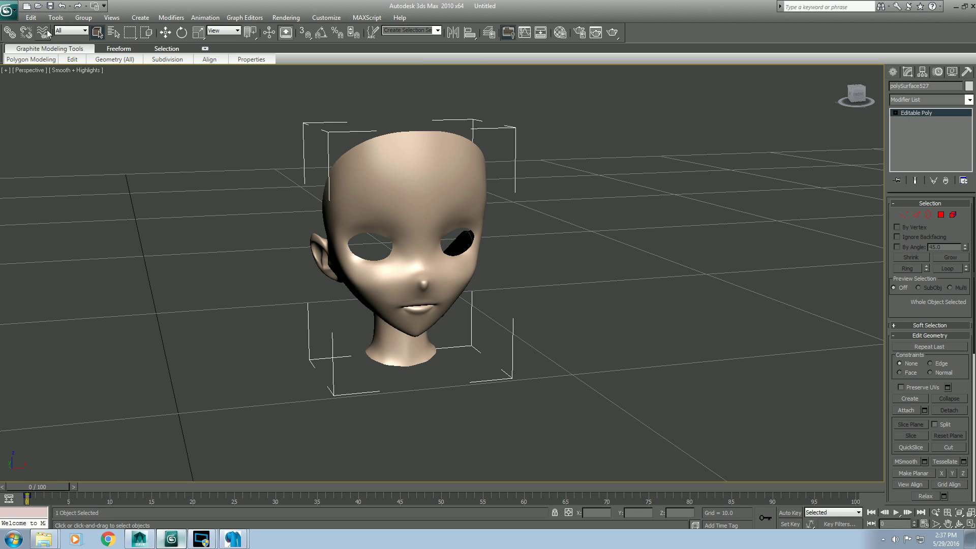
# - Export the head to the ToMMD folder as DefualtFace in Panda DirectX (*.X) format, keeping the exporter's preset options
pyautogui.click(9, 10)
pyautogui.click(36, 168)
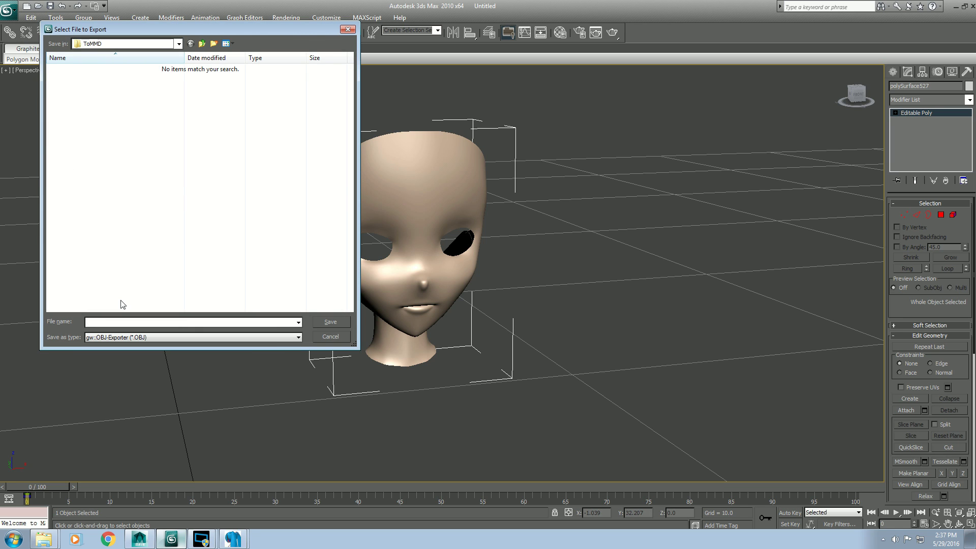
pyautogui.write('DefualtFace')
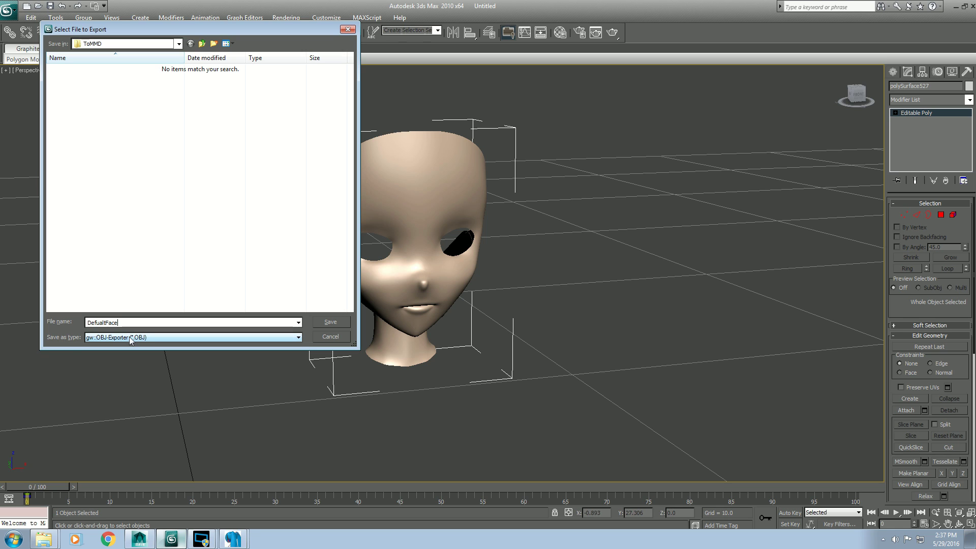
pyautogui.click(132, 338)
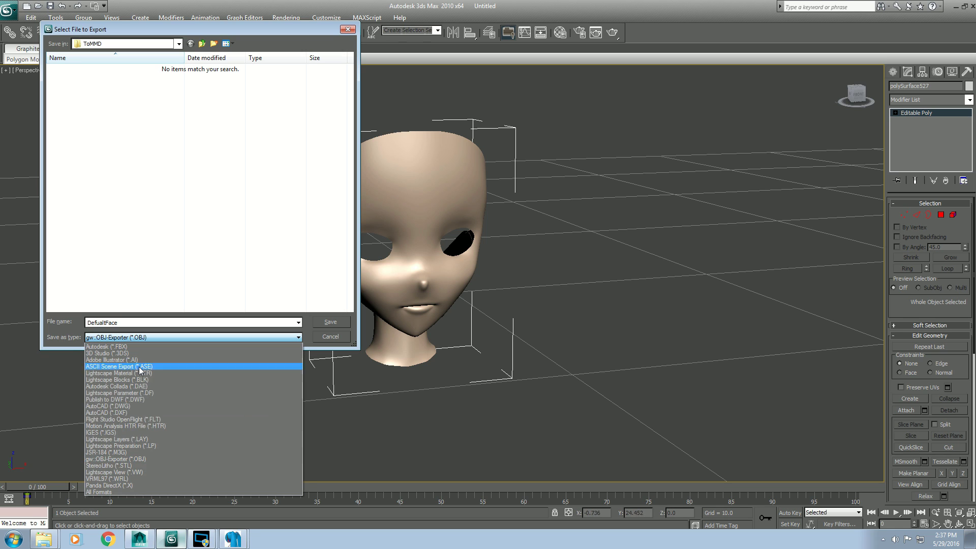
pyautogui.click(135, 486)
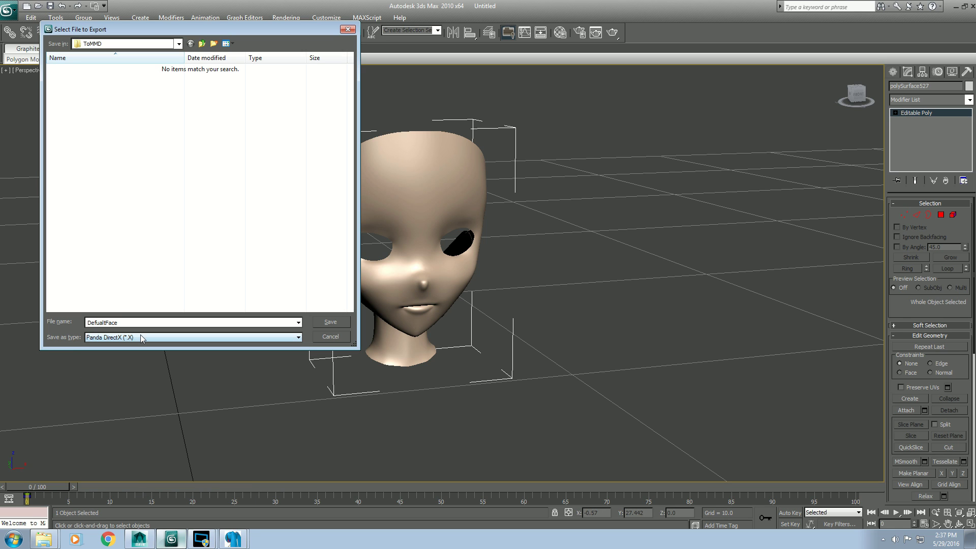
pyautogui.click(331, 323)
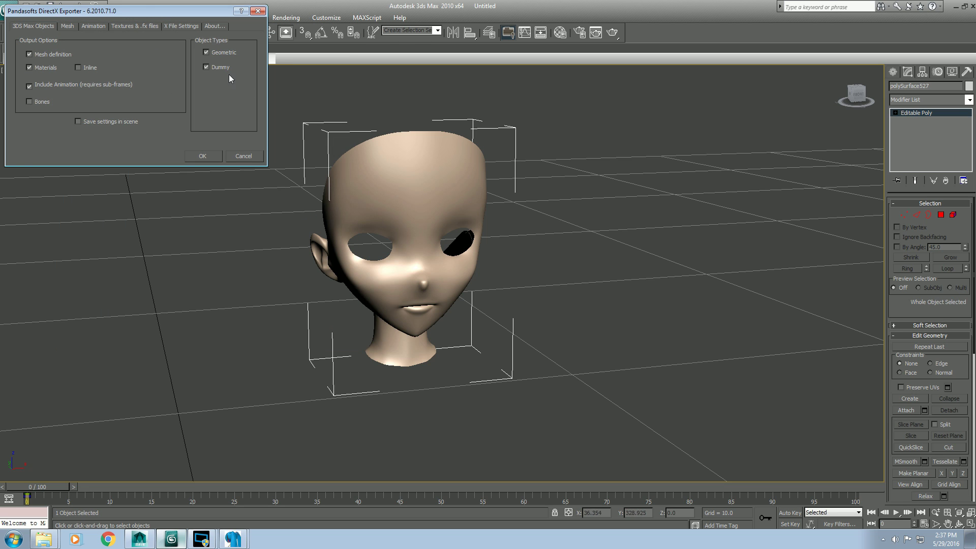
pyautogui.moveTo(184, 6); pyautogui.dragTo(216, 87)
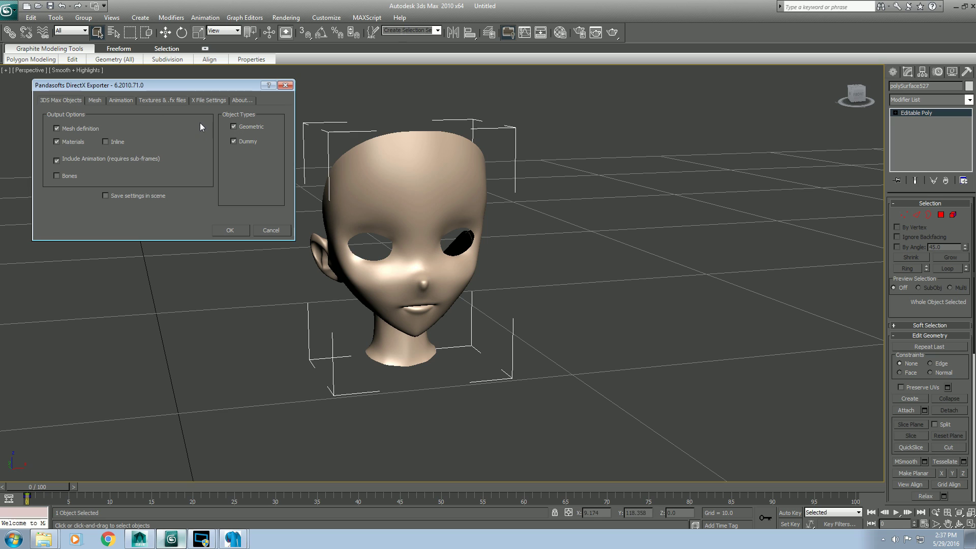
pyautogui.click(230, 232)
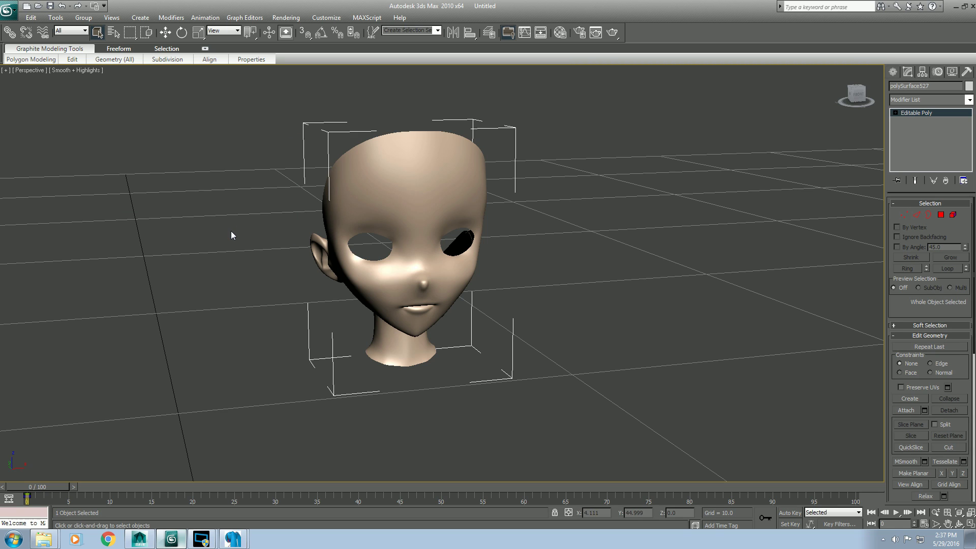
# - Switch to PMX Editor and import DefualtFace.X from the ToMMD folder into the model
pyautogui.moveTo(234, 538)
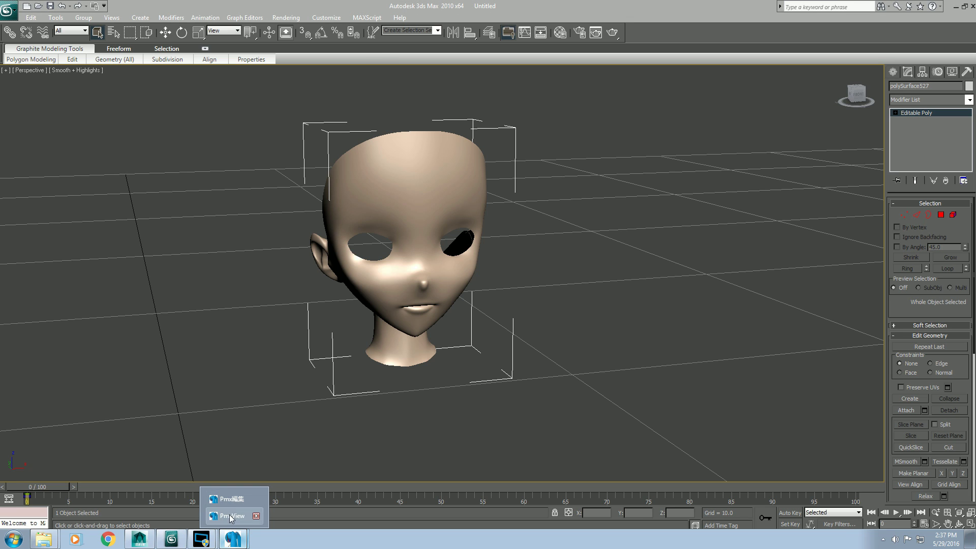
pyautogui.click(231, 517)
pyautogui.click(231, 516)
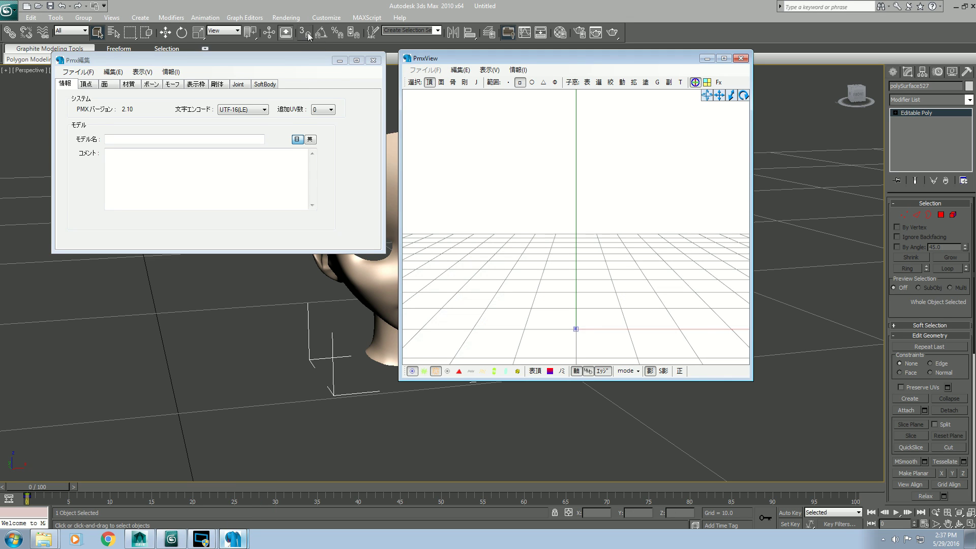
pyautogui.click(79, 89)
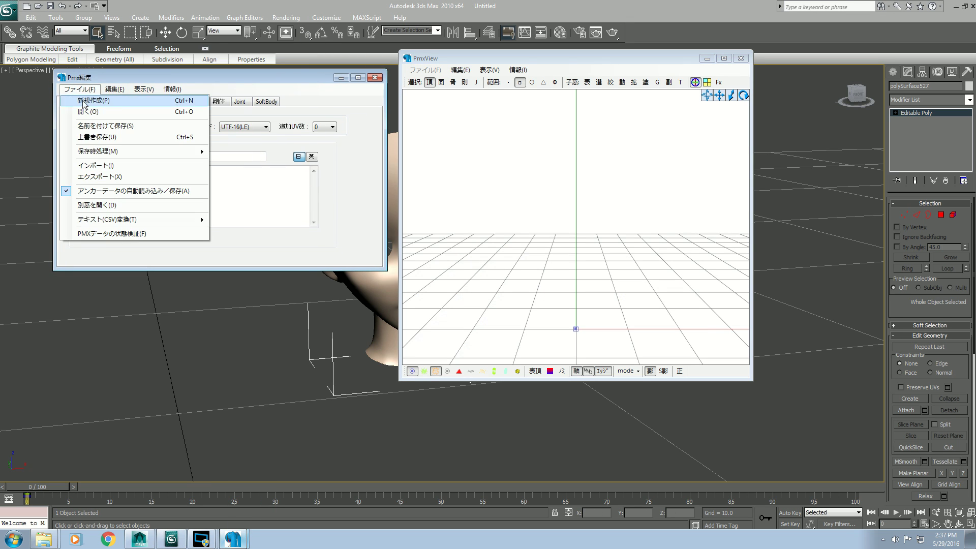
pyautogui.click(102, 166)
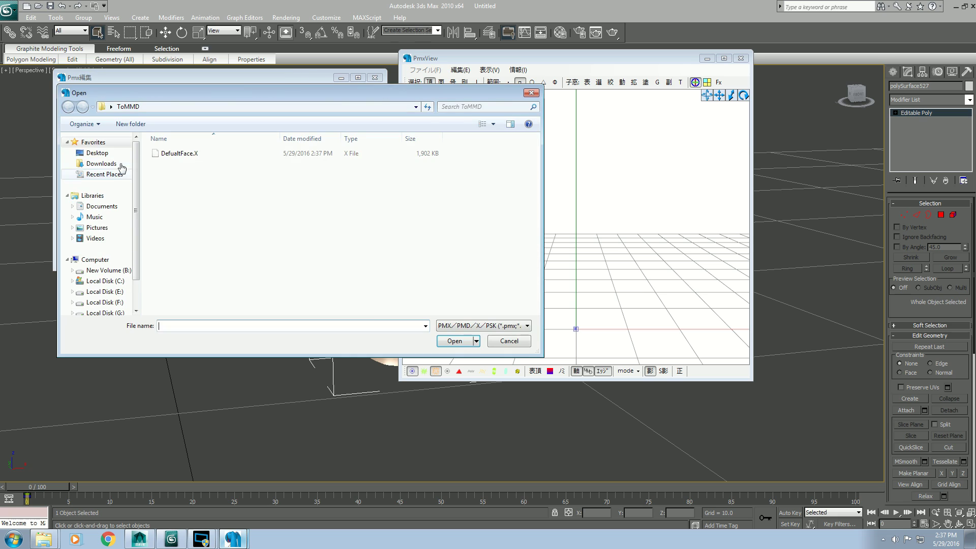
pyautogui.click(187, 155)
pyautogui.click(454, 341)
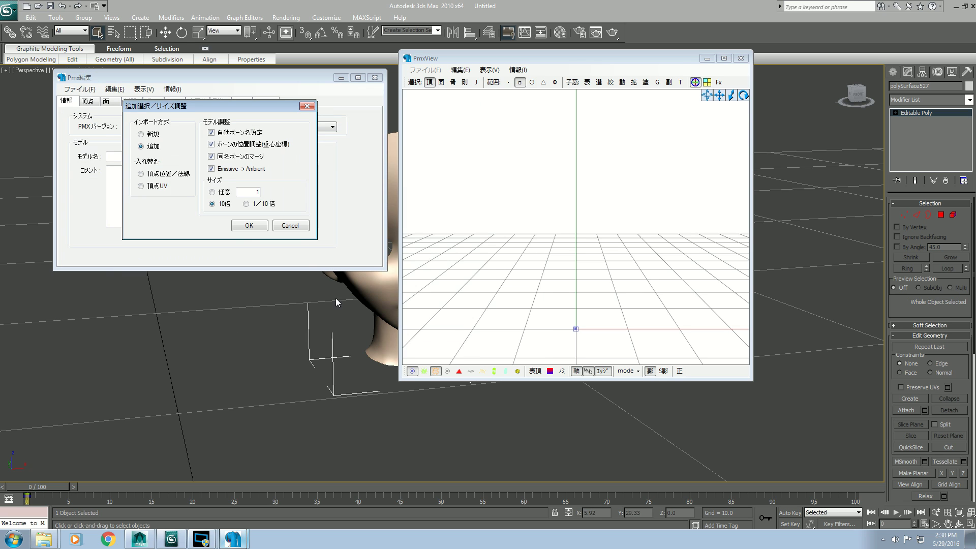
pyautogui.doubleClick(237, 192)
pyautogui.click(249, 225)
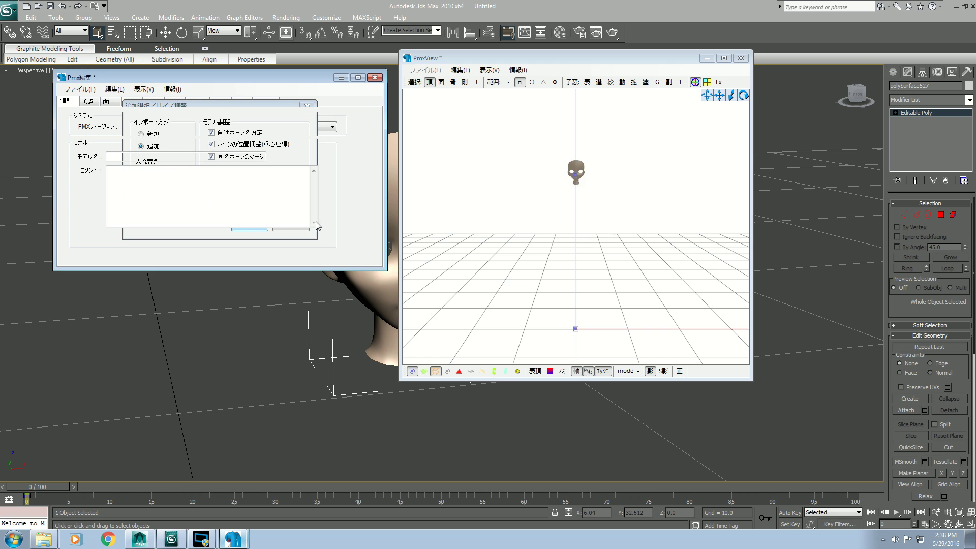
# - Check the imported head in the model view and delete the DefualtFace bone from the model's bones
pyautogui.moveTo(574, 222); pyautogui.dragTo(568, 255, button='middle')
pyautogui.scroll(4, 567, 282)
pyautogui.moveTo(569, 260)
pyautogui.mouseDown(button='right')
pyautogui.moveTo(593, 262)
pyautogui.moveTo(592, 252)
pyautogui.moveTo(592, 268)
pyautogui.moveTo(586, 253)
pyautogui.moveTo(569, 256)
pyautogui.moveTo(560, 277)
pyautogui.moveTo(569, 292)
pyautogui.moveTo(563, 246)
pyautogui.mouseUp(button='right')
pyautogui.moveTo(563, 294); pyautogui.dragTo(540, 280, button='right')
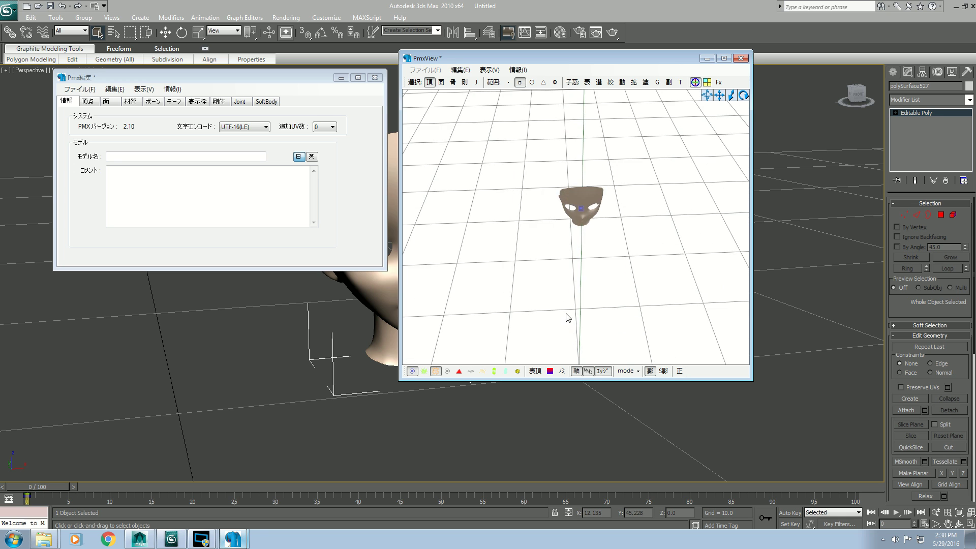
pyautogui.click(107, 102)
pyautogui.click(140, 104)
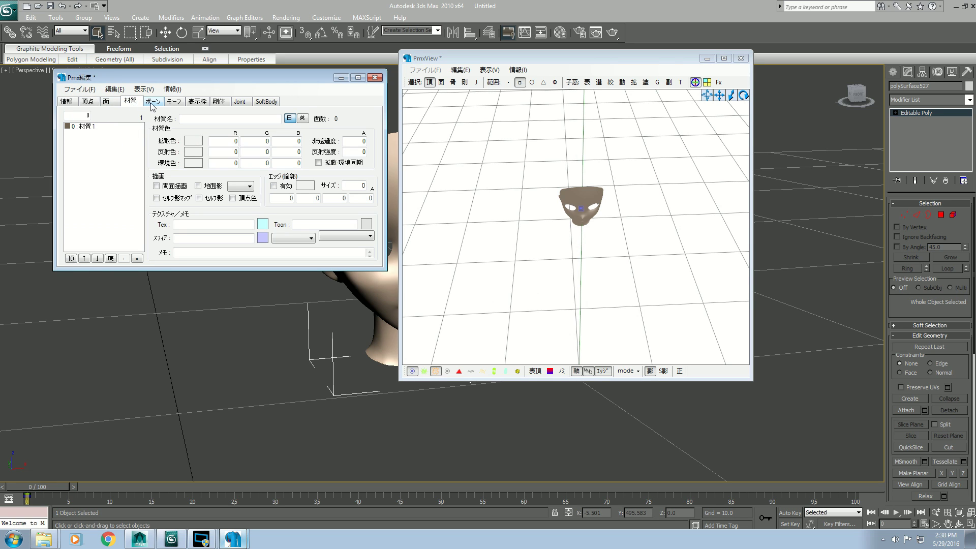
pyautogui.click(152, 101)
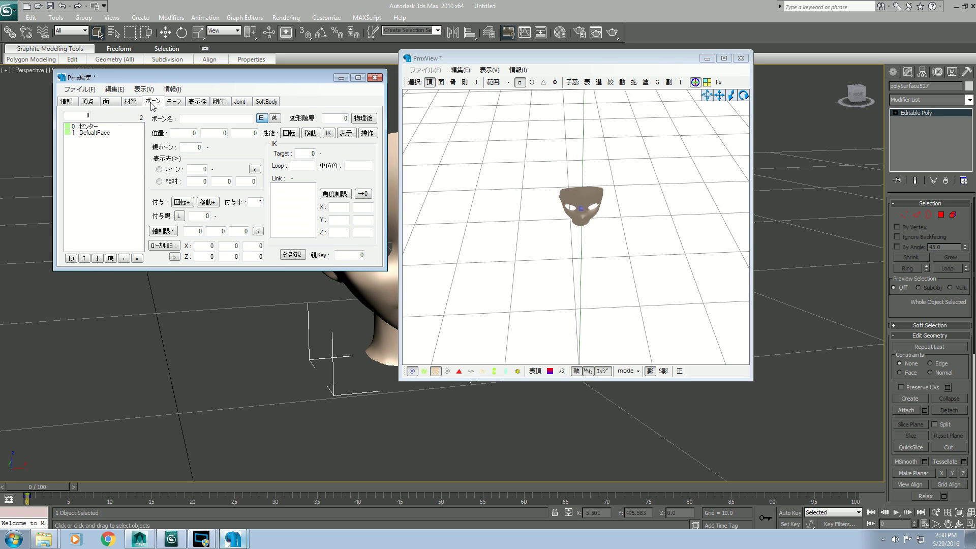
pyautogui.click(101, 133)
pyautogui.click(138, 259)
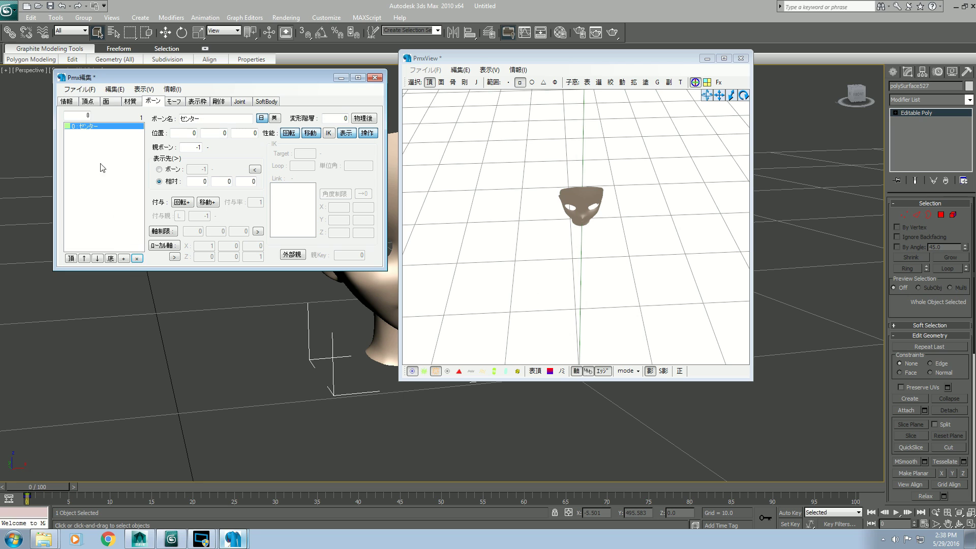
# - Save the model as DefualtFace.pmx in the ToMMD folder on the desktop
pyautogui.click(79, 89)
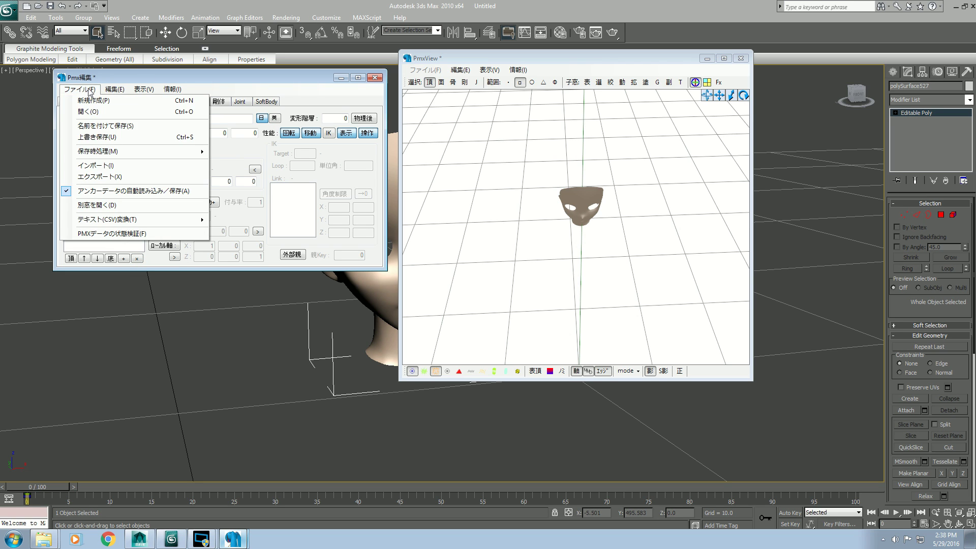
pyautogui.click(100, 128)
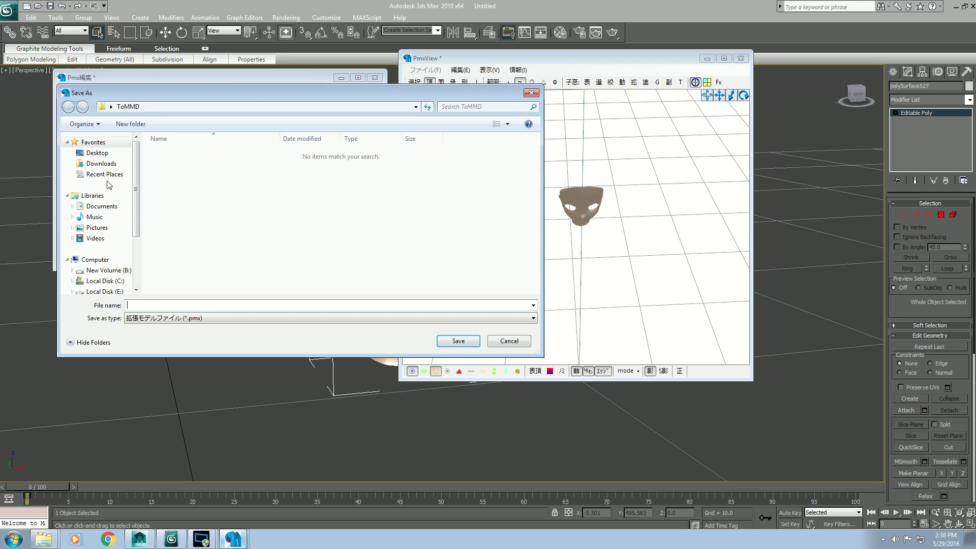
pyautogui.click(97, 153)
pyautogui.doubleClick(290, 204)
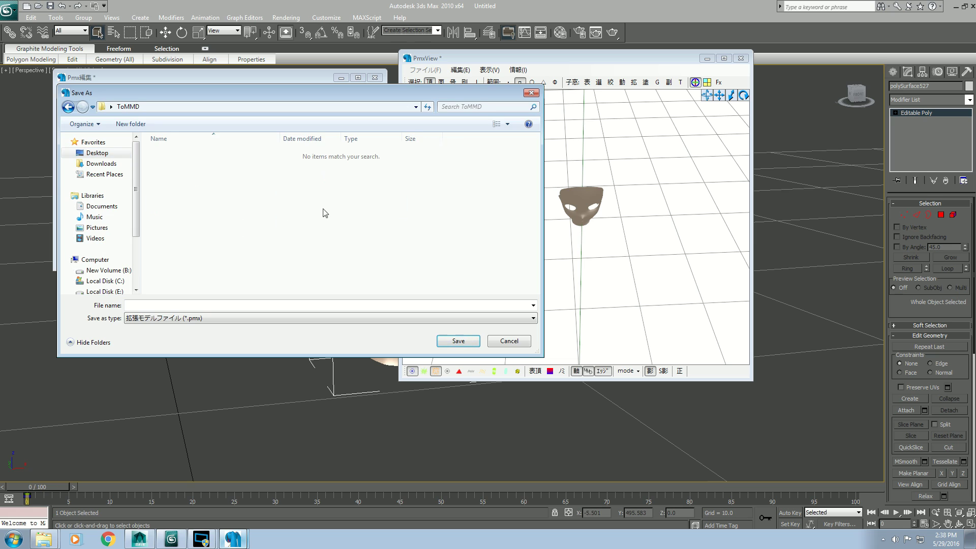
pyautogui.click(144, 307)
pyautogui.write('Def')
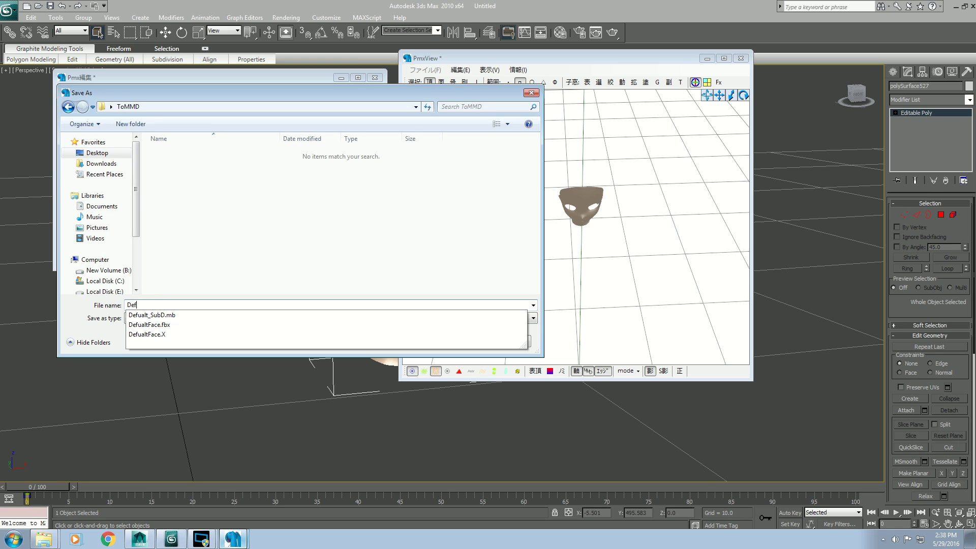
pyautogui.write('ualtFace')
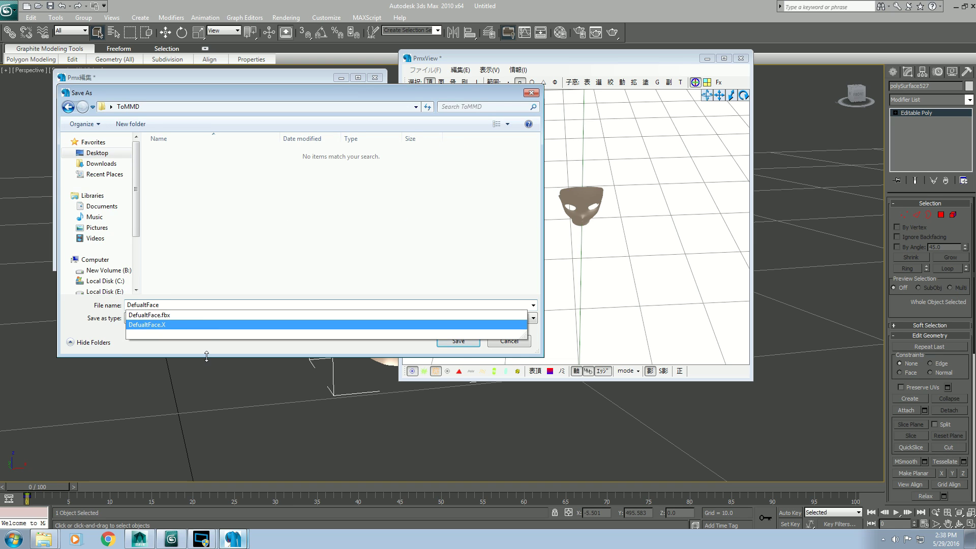
pyautogui.click(209, 355)
pyautogui.click(457, 341)
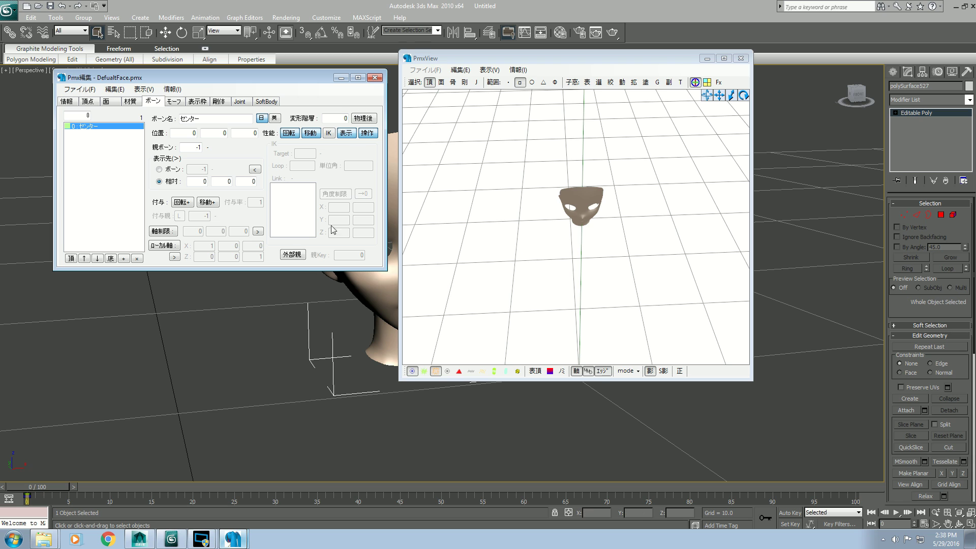
# - Switch to Maya and reopen Defualt_SubD.mb from the ToMMD folder, discarding the unsaved changes
pyautogui.moveTo(177, 540)
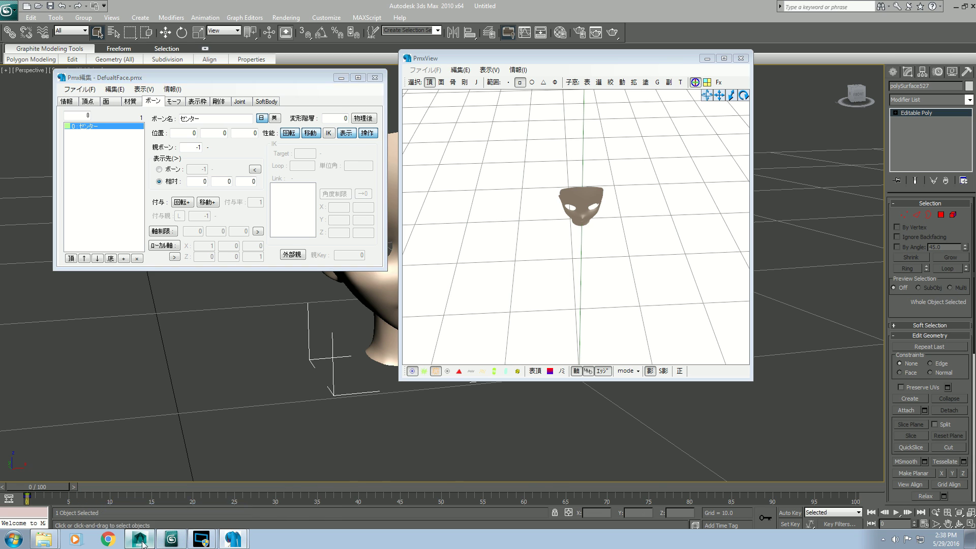
pyautogui.click(141, 540)
pyautogui.click(184, 219)
pyautogui.click(404, 295)
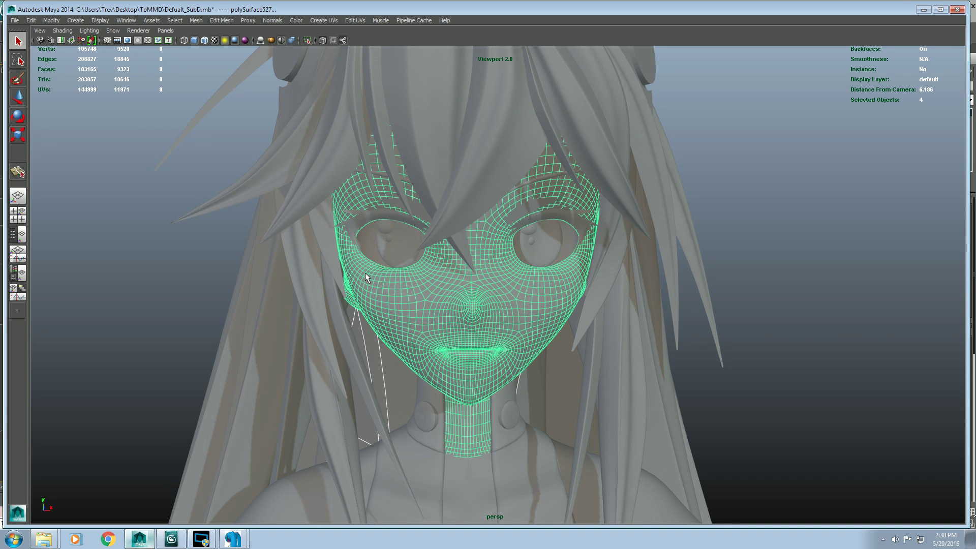
pyautogui.keyDown('alt'); pyautogui.moveTo(251, 181); pyautogui.dragTo(302, 183); pyautogui.keyUp('alt')
pyautogui.click(16, 21)
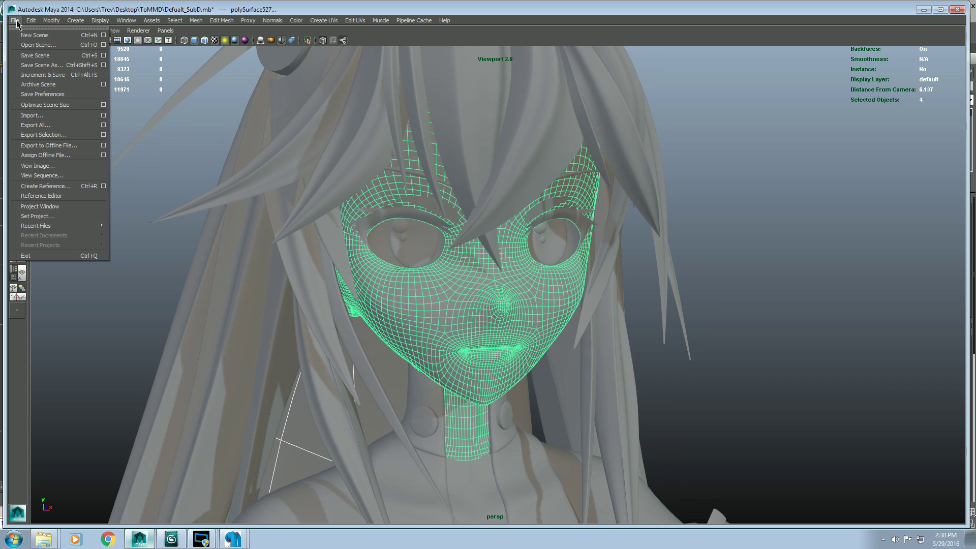
pyautogui.click(40, 45)
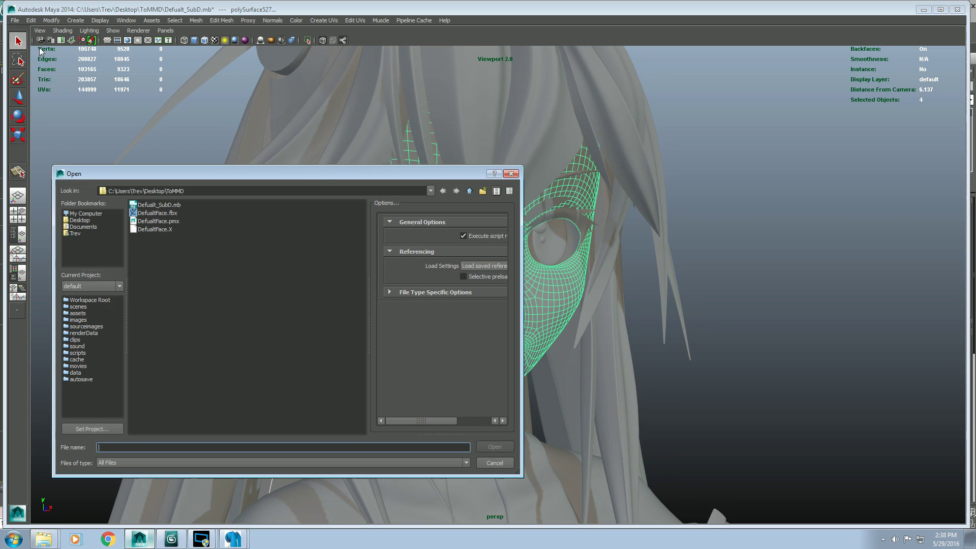
pyautogui.click(171, 206)
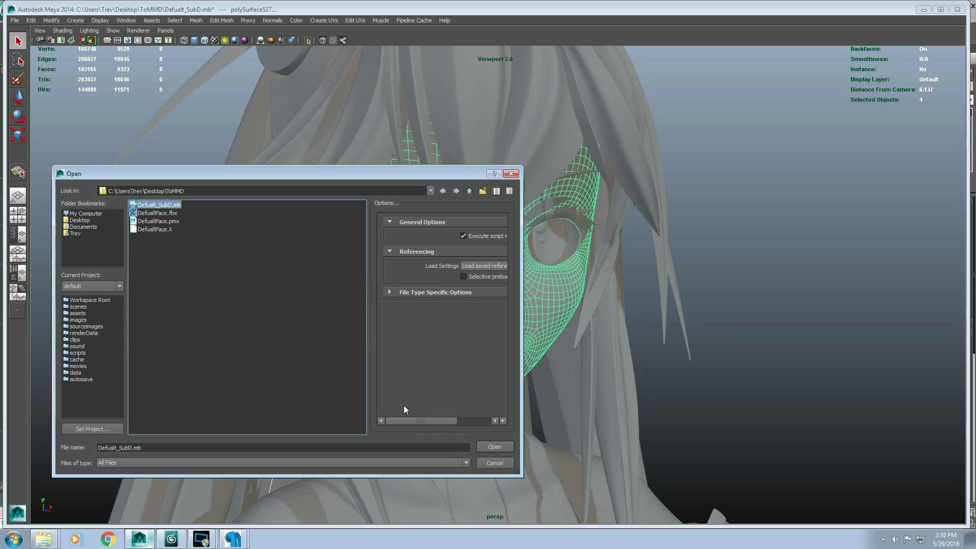
pyautogui.click(493, 447)
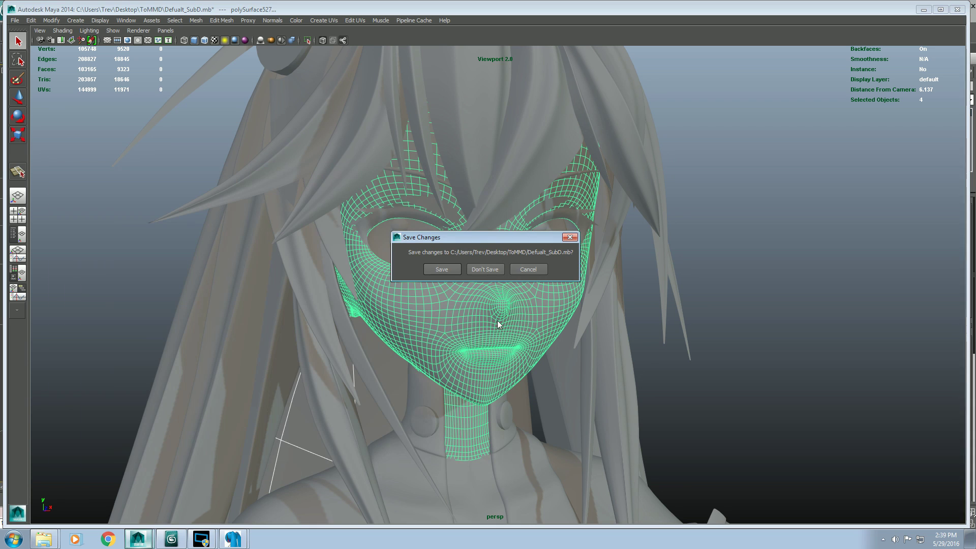
pyautogui.click(487, 270)
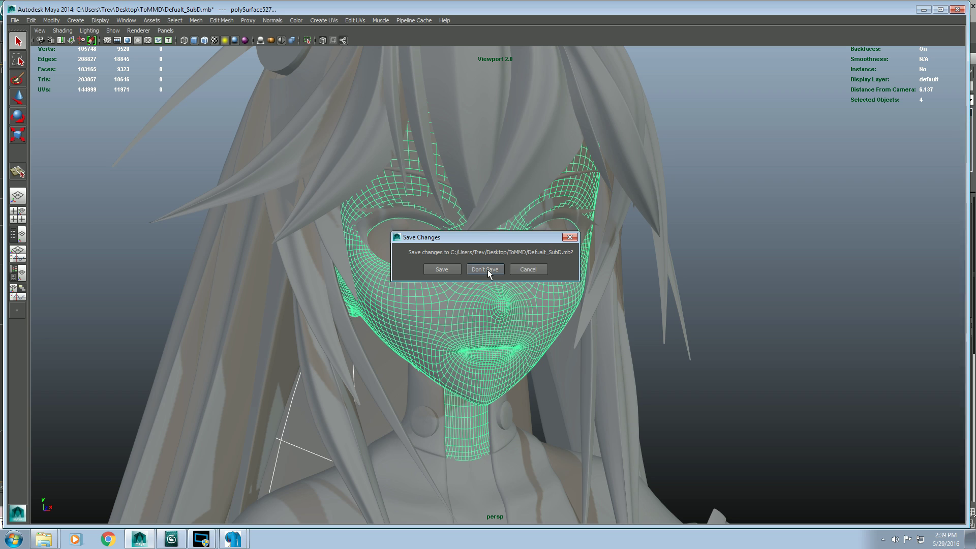
pyautogui.click(485, 270)
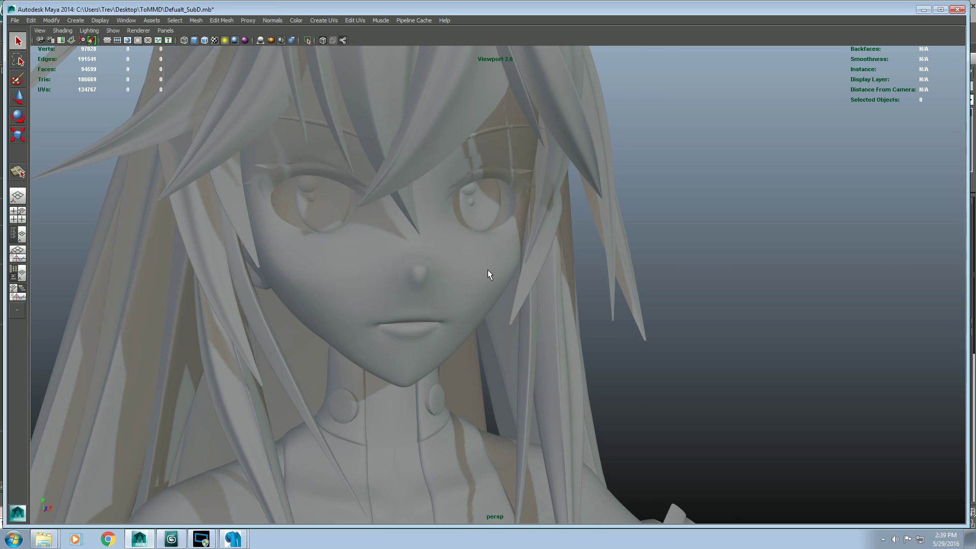
# - Select the unsmoothed head mesh, start the stopwatch in the browser and return to Maya
pyautogui.click(401, 246)
pyautogui.moveTo(375, 258)
pyautogui.keyDown('alt'); pyautogui.mouseDown()
pyautogui.moveTo(394, 266)
pyautogui.moveTo(386, 257)
pyautogui.mouseUp(); pyautogui.keyUp('alt')
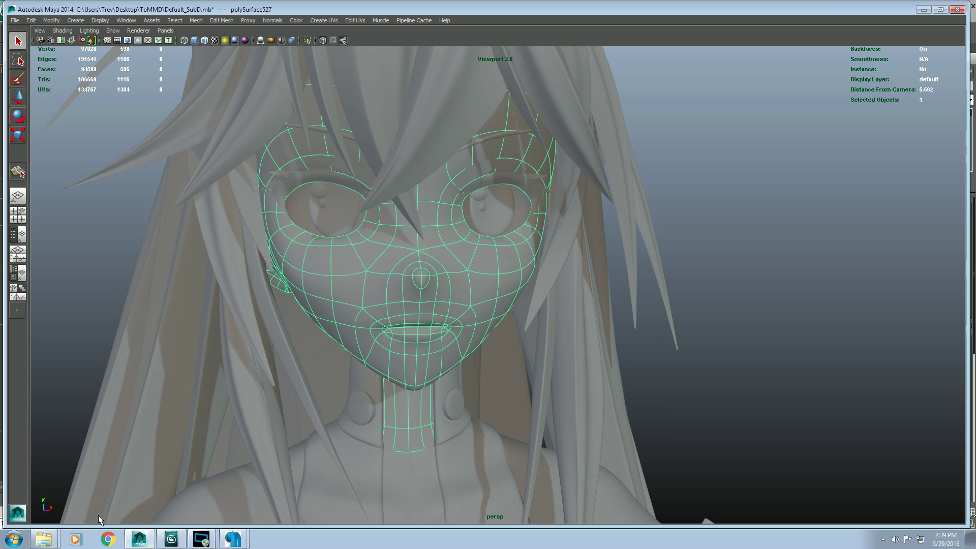
pyautogui.keyDown('alt'); pyautogui.moveTo(311, 292); pyautogui.dragTo(386, 324, button='middle'); pyautogui.keyUp('alt')
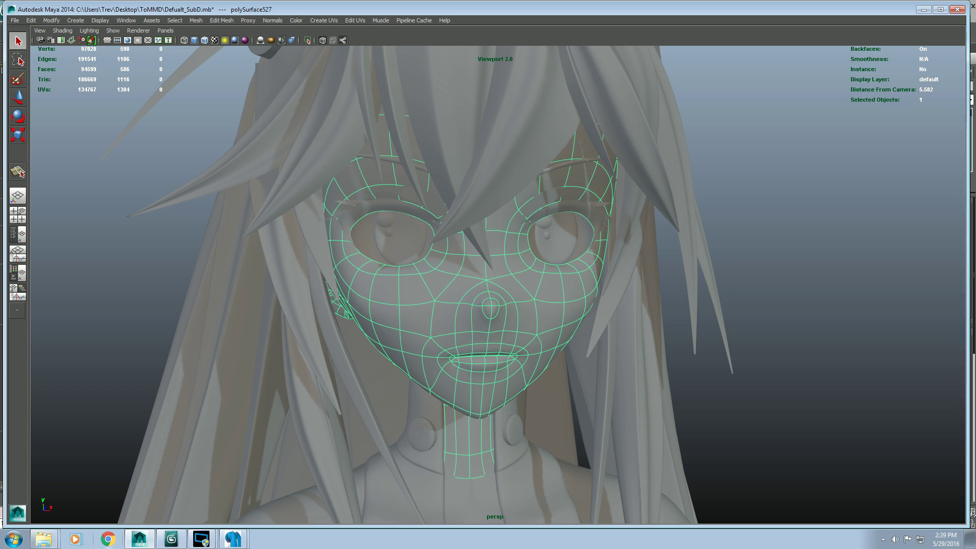
pyautogui.click(108, 539)
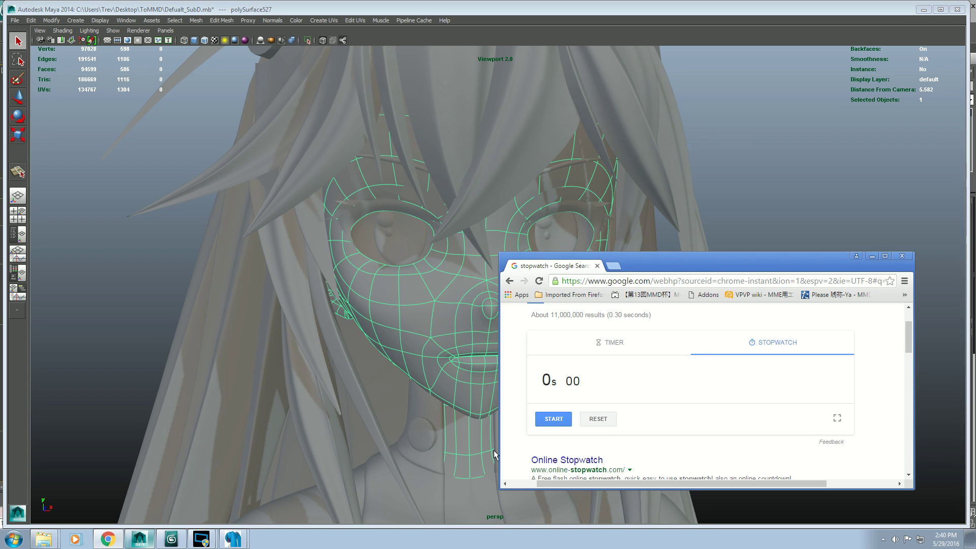
pyautogui.click(554, 419)
# - Isolate the head mesh and move its lower-lip vertices down to begin opening the mouth
pyautogui.keyDown('alt'); pyautogui.moveTo(435, 359); pyautogui.dragTo(368, 333); pyautogui.keyUp('alt')
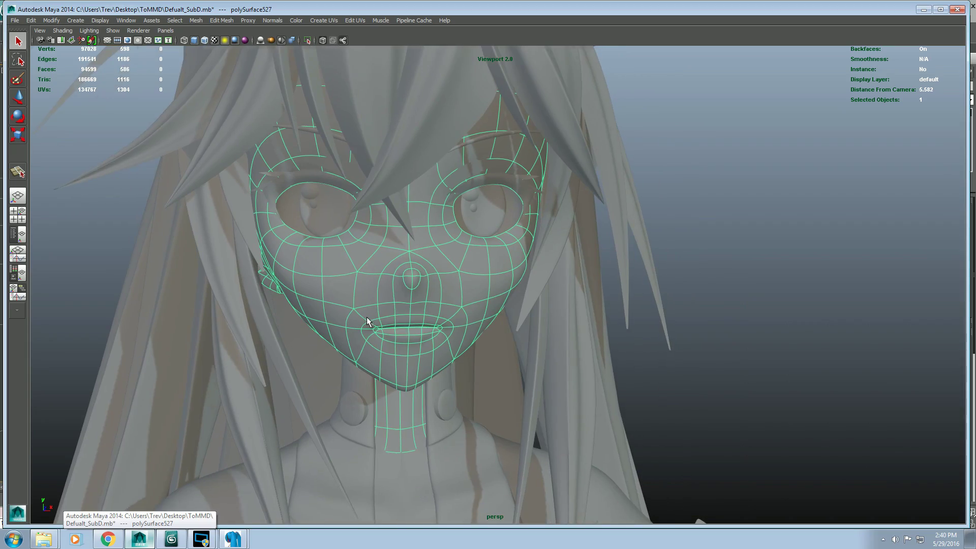
pyautogui.scroll(3, 367, 326)
pyautogui.click(308, 41)
pyautogui.scroll(5, 403, 257)
pyautogui.moveTo(403, 257); pyautogui.dragTo(356, 257, button='right')
pyautogui.moveTo(305, 285); pyautogui.dragTo(539, 366)
pyautogui.press('w')
pyautogui.moveTo(399, 239)
pyautogui.mouseDown()
pyautogui.moveTo(400, 272)
pyautogui.moveTo(610, 279)
pyautogui.mouseUp()
pyautogui.click(323, 41)
pyautogui.moveTo(633, 279)
pyautogui.mouseDown()
pyautogui.moveTo(644, 278)
pyautogui.moveTo(432, 284)
pyautogui.mouseUp()
pyautogui.moveTo(353, 249); pyautogui.dragTo(353, 256)
# - Raise the upper-lip vertices slightly and lower the vertices at both mouth corners
pyautogui.keyDown('alt'); pyautogui.moveTo(406, 285); pyautogui.dragTo(457, 305); pyautogui.keyUp('alt')
pyautogui.moveTo(364, 135); pyautogui.dragTo(509, 223)
pyautogui.keyDown('alt'); pyautogui.moveTo(508, 310); pyautogui.dragTo(465, 315); pyautogui.keyUp('alt')
pyautogui.moveTo(442, 153); pyautogui.dragTo(443, 142)
pyautogui.moveTo(466, 315)
pyautogui.keyDown('alt'); pyautogui.mouseDown()
pyautogui.moveTo(351, 280)
pyautogui.moveTo(468, 311)
pyautogui.mouseUp(); pyautogui.keyUp('alt')
pyautogui.keyDown('alt'); pyautogui.moveTo(620, 312); pyautogui.dragTo(606, 312); pyautogui.keyUp('alt')
pyautogui.moveTo(323, 239); pyautogui.dragTo(369, 303)
pyautogui.keyDown('shift'); pyautogui.moveTo(579, 236); pyautogui.dragTo(537, 303); pyautogui.keyUp('shift')
pyautogui.moveTo(452, 228); pyautogui.dragTo(451, 234)
# - Move the lower-lip and chin vertices further down to widen the mouth opening, adjusting them from the side
pyautogui.moveTo(313, 214); pyautogui.dragTo(361, 259)
pyautogui.keyDown('shift'); pyautogui.moveTo(584, 211); pyautogui.dragTo(544, 259); pyautogui.keyUp('shift')
pyautogui.moveTo(509, 284)
pyautogui.keyDown('alt'); pyautogui.mouseDown()
pyautogui.moveTo(386, 270)
pyautogui.moveTo(508, 285)
pyautogui.moveTo(503, 300)
pyautogui.mouseUp(); pyautogui.keyUp('alt')
pyautogui.moveTo(389, 270); pyautogui.dragTo(511, 390)
pyautogui.moveTo(449, 281); pyautogui.dragTo(450, 289)
pyautogui.keyDown('alt'); pyautogui.moveTo(508, 305); pyautogui.dragTo(574, 279); pyautogui.keyUp('alt')
pyautogui.moveTo(491, 328); pyautogui.dragTo(495, 332)
# - Select the vertices around both mouth corners and reposition them in side view
pyautogui.moveTo(388, 227)
pyautogui.mouseDown()
pyautogui.moveTo(517, 282)
pyautogui.moveTo(488, 285)
pyautogui.moveTo(600, 295)
pyautogui.moveTo(473, 295)
pyautogui.mouseUp()
pyautogui.moveTo(379, 237); pyautogui.dragTo(425, 292)
pyautogui.keyDown('shift'); pyautogui.moveTo(585, 237); pyautogui.dragTo(537, 292); pyautogui.keyUp('shift')
pyautogui.keyDown('alt'); pyautogui.moveTo(478, 285); pyautogui.dragTo(600, 290); pyautogui.keyUp('alt')
pyautogui.moveTo(490, 310)
pyautogui.mouseDown()
pyautogui.moveTo(536, 363)
pyautogui.moveTo(458, 351)
pyautogui.mouseUp()
pyautogui.keyDown('alt'); pyautogui.moveTo(315, 361); pyautogui.dragTo(350, 356); pyautogui.keyUp('alt')
# - Shift the mouth-corner vertices in depth with soft selection, narrow the mouth slightly by scaling, and return to object mode
pyautogui.moveTo(379, 219); pyautogui.dragTo(421, 254)
pyautogui.keyDown('shift'); pyautogui.moveTo(574, 219); pyautogui.dragTo(533, 255); pyautogui.keyUp('shift')
pyautogui.press('b')
pyautogui.keyDown('alt'); pyautogui.moveTo(533, 305); pyautogui.dragTo(437, 300); pyautogui.keyUp('alt')
pyautogui.moveTo(429, 229); pyautogui.dragTo(433, 229)
pyautogui.keyDown('alt'); pyautogui.moveTo(433, 285); pyautogui.dragTo(452, 305); pyautogui.keyUp('alt')
pyautogui.moveTo(356, 214); pyautogui.dragTo(595, 234)
pyautogui.press('b')
pyautogui.press('r')
pyautogui.keyDown('alt'); pyautogui.moveTo(211, 162); pyautogui.dragTo(214, 185); pyautogui.keyUp('alt')
pyautogui.moveTo(432, 231); pyautogui.dragTo(429, 231)
pyautogui.press('F8')
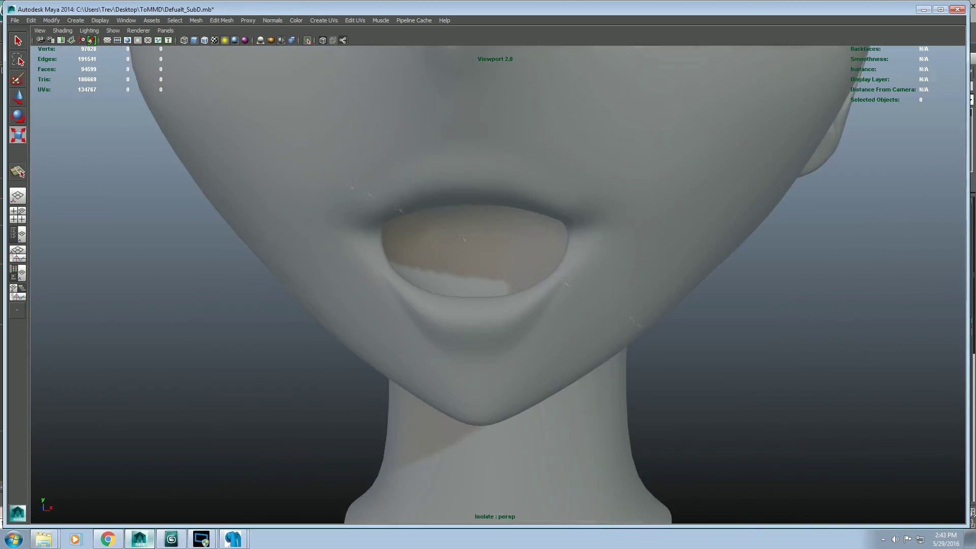
# - Scale the vertices beside the upper lip slightly and move them in depth from the side view
pyautogui.moveTo(397, 152); pyautogui.dragTo(427, 188)
pyautogui.moveTo(450, 170); pyautogui.dragTo(453, 170)
pyautogui.keyDown('alt'); pyautogui.moveTo(549, 265); pyautogui.dragTo(402, 264); pyautogui.keyUp('alt')
pyautogui.press('w')
pyautogui.moveTo(394, 222); pyautogui.dragTo(402, 224)
pyautogui.keyDown('alt'); pyautogui.moveTo(407, 274); pyautogui.dragTo(554, 269); pyautogui.keyUp('alt')
# - Nudge the mouth-corner vertices upward in side view and check the mouth shape in object mode
pyautogui.press('F8')
pyautogui.scroll(-5, 617, 152)
pyautogui.press('F8')
pyautogui.keyDown('alt'); pyautogui.moveTo(427, 270); pyautogui.dragTo(549, 275); pyautogui.keyUp('alt')
pyautogui.moveTo(545, 231); pyautogui.dragTo(546, 226)
pyautogui.keyDown('alt'); pyautogui.moveTo(549, 274); pyautogui.dragTo(397, 275); pyautogui.keyUp('alt')
pyautogui.moveTo(402, 224); pyautogui.dragTo(582, 313)
pyautogui.press('F8')
pyautogui.click(741, 448)
# - Raise the two vertices just outside the lower mouth corners slightly to smooth the lip curve
pyautogui.press('F8')
pyautogui.press('F8')
pyautogui.moveTo(525, 265); pyautogui.dragTo(525, 262)
pyautogui.keyDown('alt'); pyautogui.moveTo(432, 275); pyautogui.dragTo(554, 275); pyautogui.keyUp('alt')
pyautogui.moveTo(580, 275); pyautogui.dragTo(432, 274)
pyautogui.moveTo(529, 265); pyautogui.dragTo(529, 263)
pyautogui.press('F8')
pyautogui.scroll(-5, 602, 329)
pyautogui.press('F8')
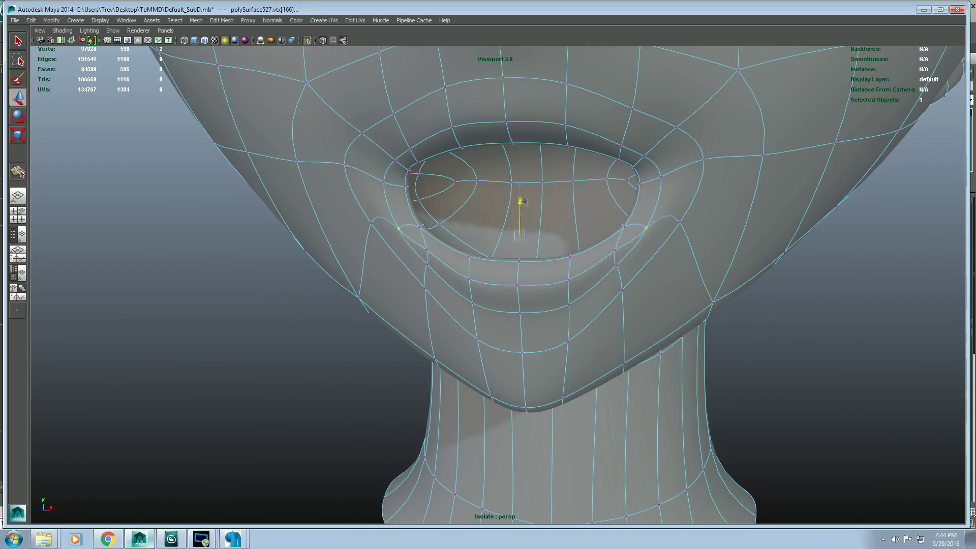
# - Adjust the spacing of the two lower mouth-corner vertices with the Scale tool
pyautogui.press('F8')
pyautogui.press('F8')
pyautogui.click(400, 238)
pyautogui.keyDown('shift'); pyautogui.click(638, 237); pyautogui.keyUp('shift')
pyautogui.press('r')
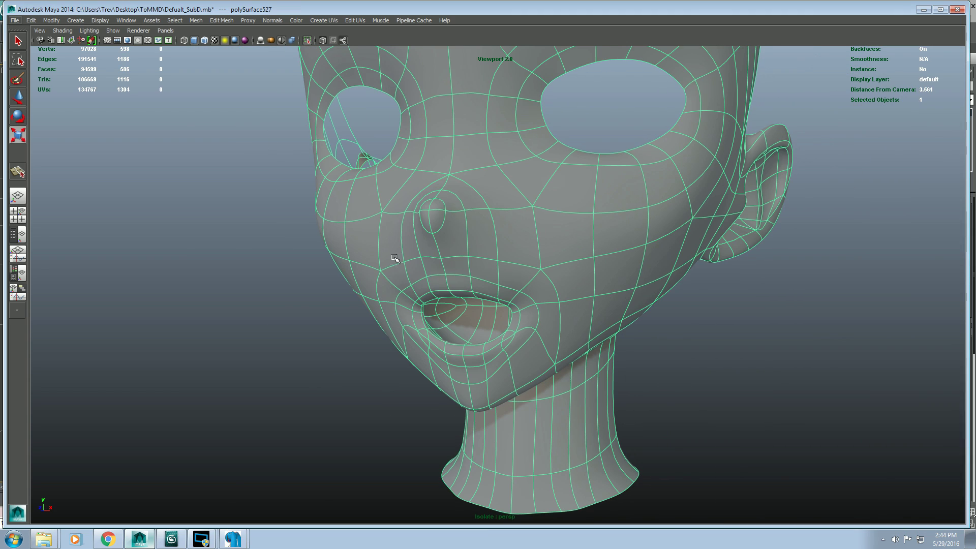
# - Check the elapsed time on the browser stopwatch and inspect the open-mouth head in Maya from several angles
pyautogui.click(109, 540)
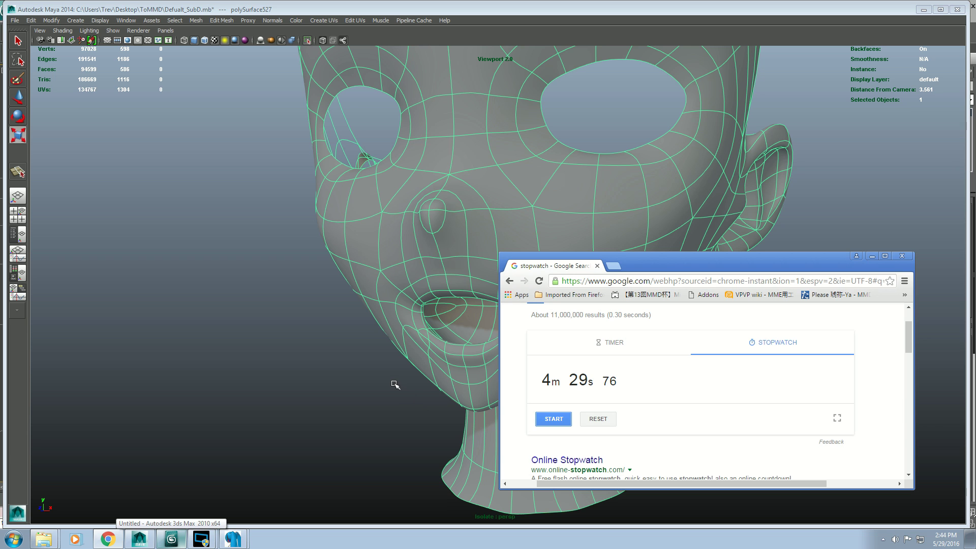
pyautogui.keyDown('alt'); pyautogui.moveTo(393, 380); pyautogui.dragTo(353, 378); pyautogui.keyUp('alt')
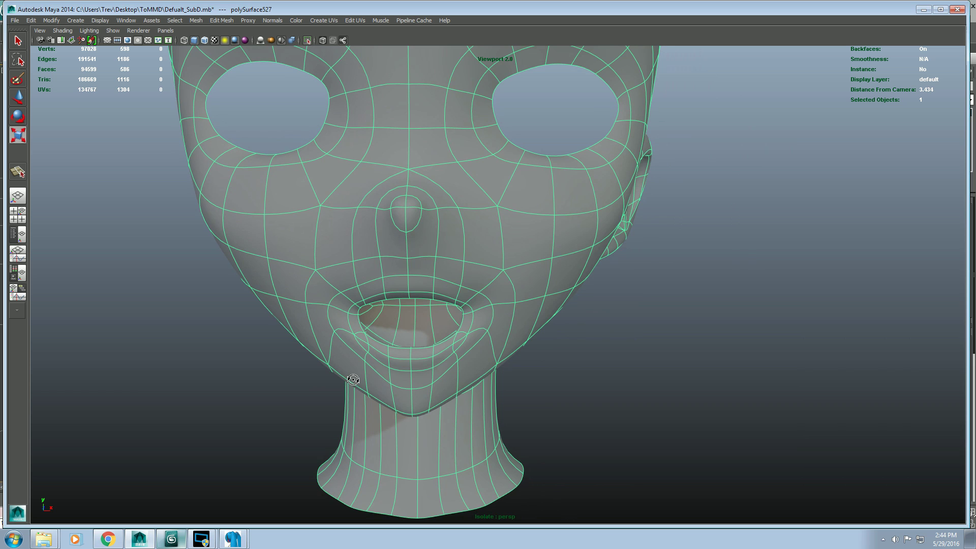
pyautogui.keyDown('alt'); pyautogui.moveTo(356, 374); pyautogui.dragTo(392, 375); pyautogui.keyUp('alt')
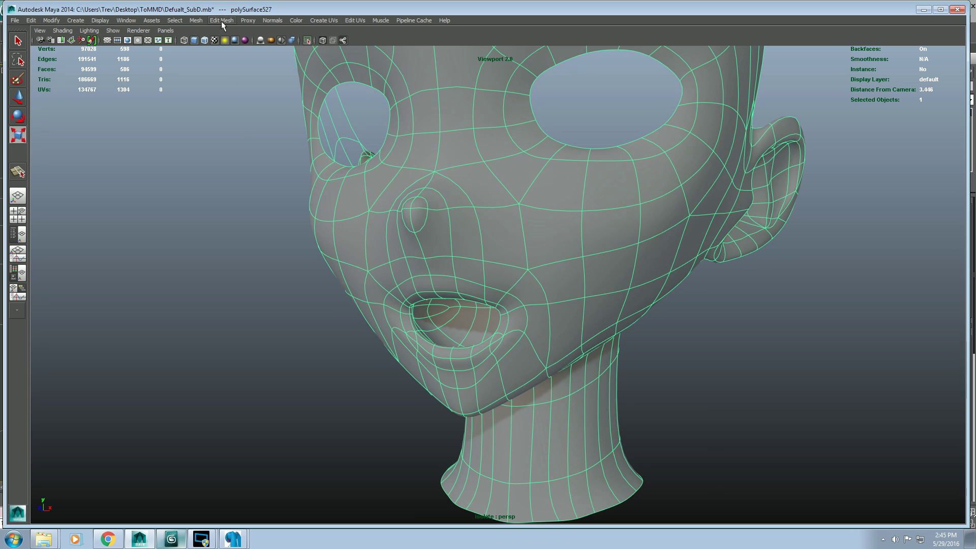
# - Smooth the open-mouth head mesh exponentially with 2 division levels
pyautogui.click(175, 20)
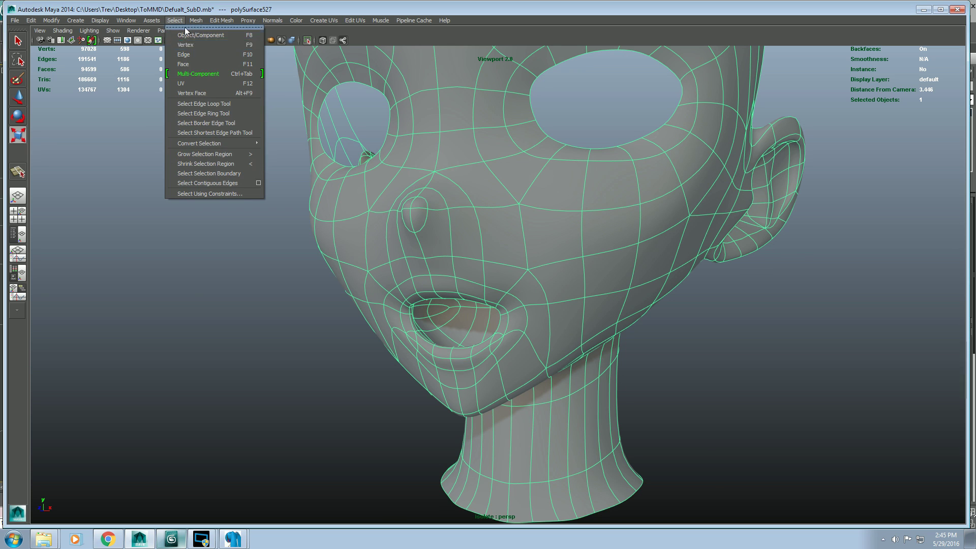
pyautogui.click(303, 78)
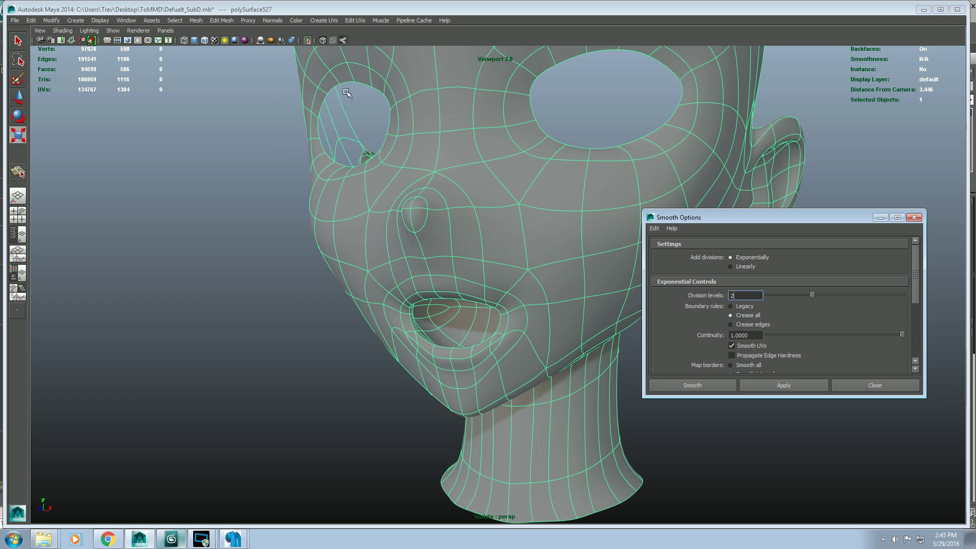
pyautogui.doubleClick(743, 294)
pyautogui.click(701, 385)
# - Examine the smoothed head and its open mouth from several angles, with and without the mesh selected
pyautogui.keyDown('alt'); pyautogui.moveTo(569, 330); pyautogui.dragTo(558, 325); pyautogui.keyUp('alt')
pyautogui.click(636, 355)
pyautogui.keyDown('alt'); pyautogui.moveTo(636, 356); pyautogui.dragTo(592, 357); pyautogui.keyUp('alt')
pyautogui.click(504, 294)
pyautogui.keyDown('alt'); pyautogui.moveTo(504, 295); pyautogui.dragTo(452, 266); pyautogui.keyUp('alt')
pyautogui.keyDown('alt'); pyautogui.moveTo(452, 266); pyautogui.dragTo(332, 259, button='middle'); pyautogui.keyUp('alt')
pyautogui.keyDown('alt'); pyautogui.moveTo(333, 259); pyautogui.dragTo(334, 249); pyautogui.keyUp('alt')
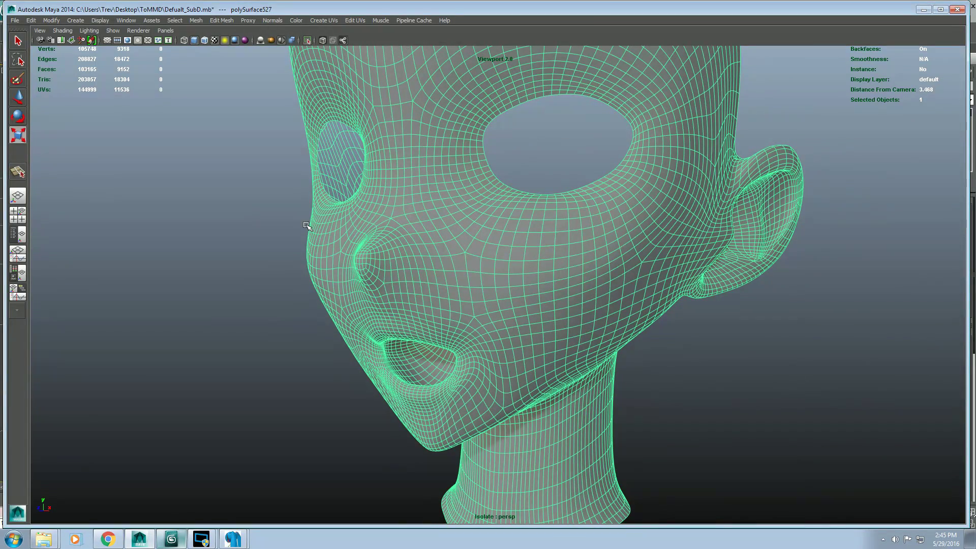
pyautogui.keyDown('alt'); pyautogui.moveTo(286, 158); pyautogui.dragTo(313, 187); pyautogui.keyUp('alt')
# - Export the selected head as an FBX file named DefualtA in the ToMMD folder
pyautogui.click(15, 21)
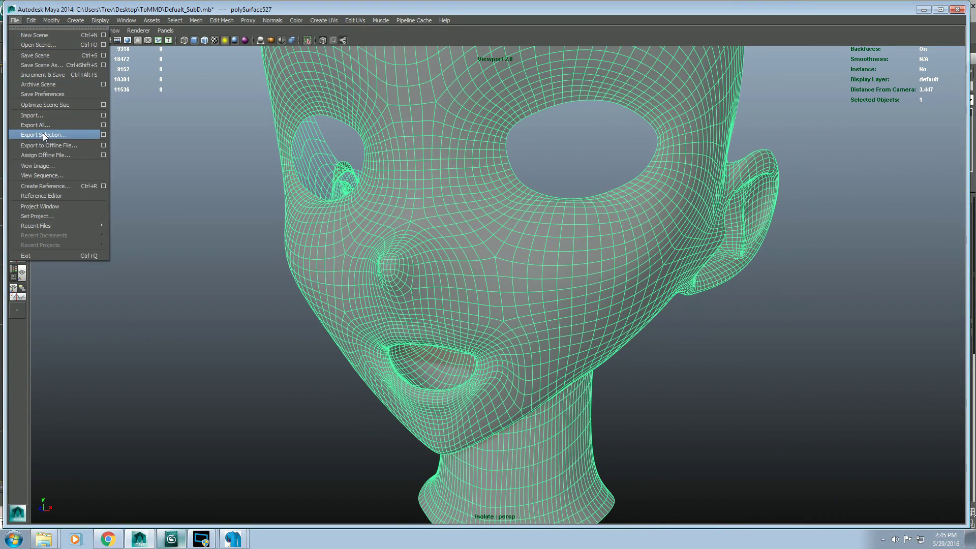
pyautogui.click(46, 133)
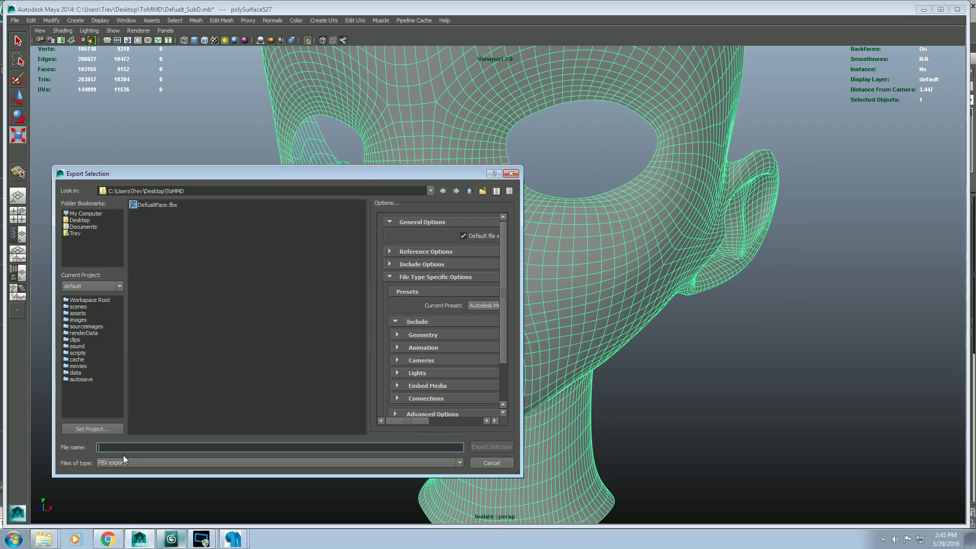
pyautogui.write('Def')
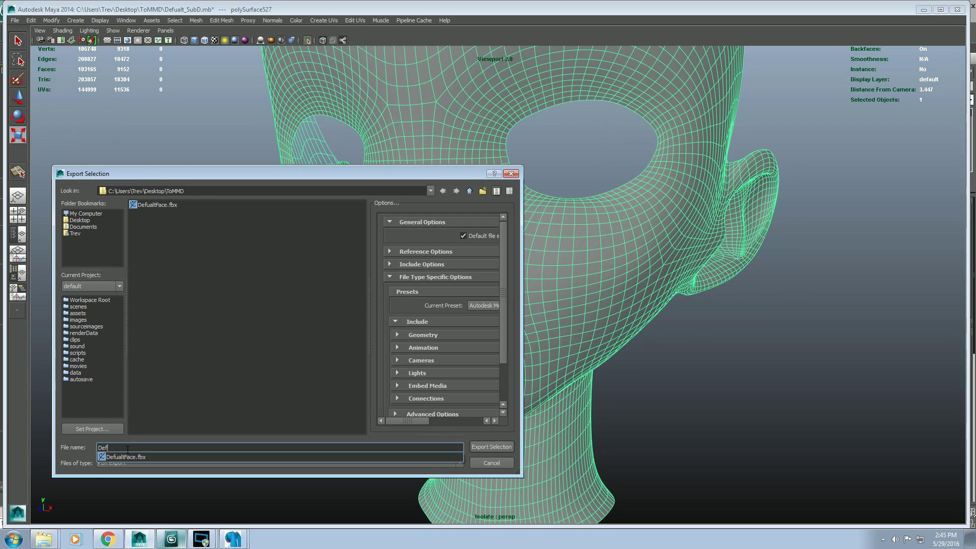
pyautogui.write('ualtA')
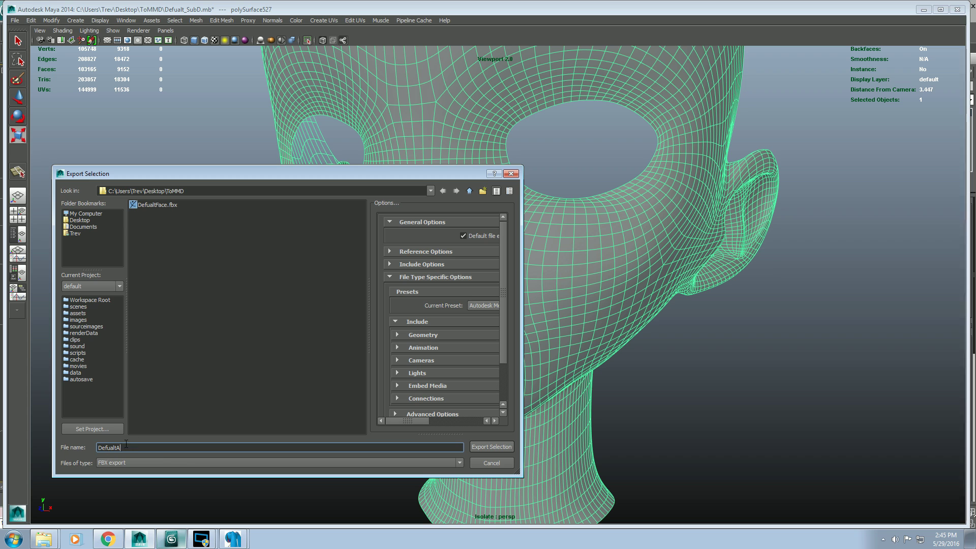
pyautogui.click(491, 447)
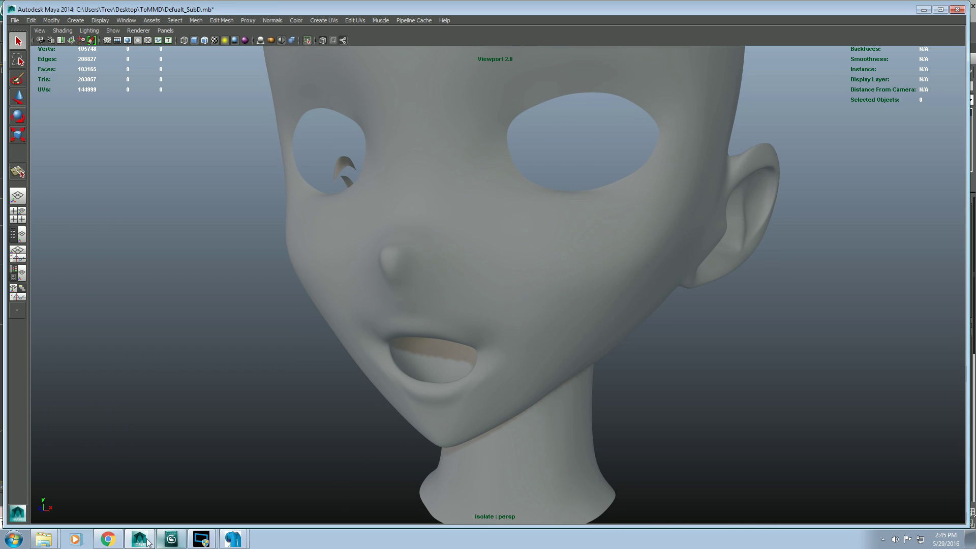
# - Switch to 3ds Max and delete the existing closed-mouth head from the scene
pyautogui.click(171, 542)
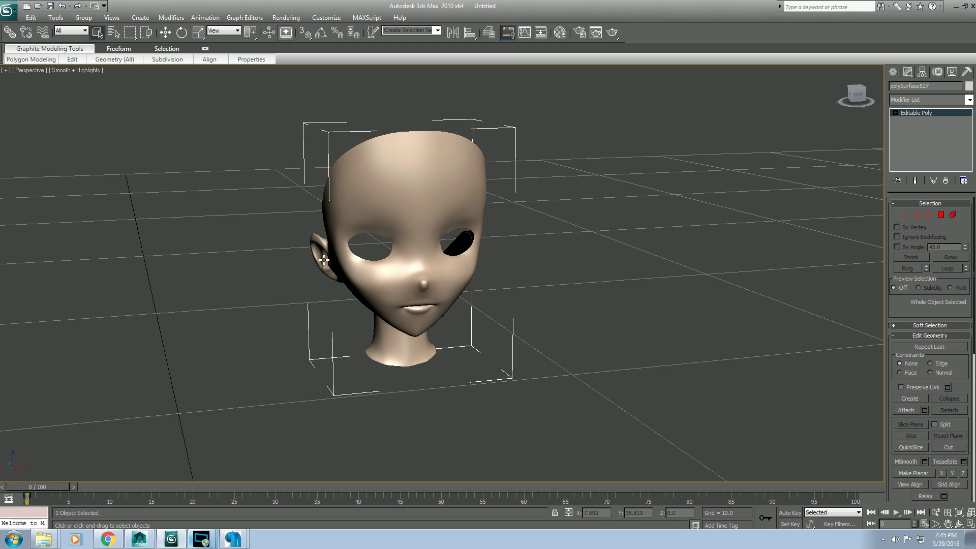
pyautogui.click(299, 247)
pyautogui.click(410, 231)
pyautogui.click(31, 59)
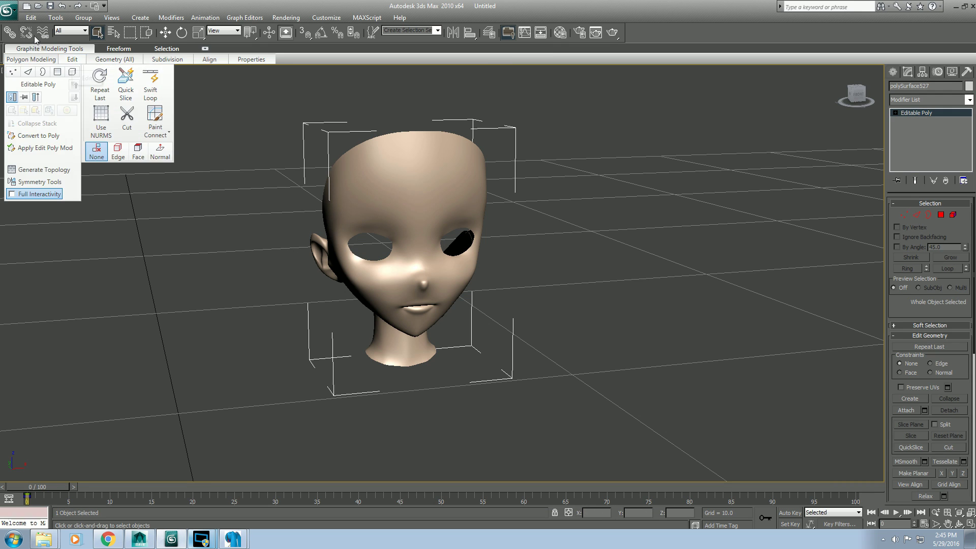
pyautogui.press('Delete')
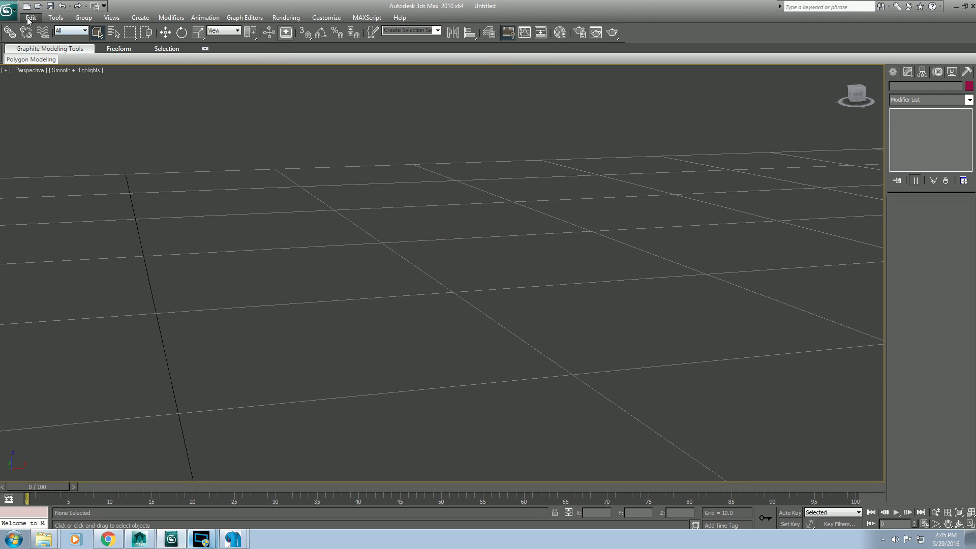
# - Import DefualtA.fbx from the ToMMD folder with the default FBX import options
pyautogui.click(7, 10)
pyautogui.click(51, 147)
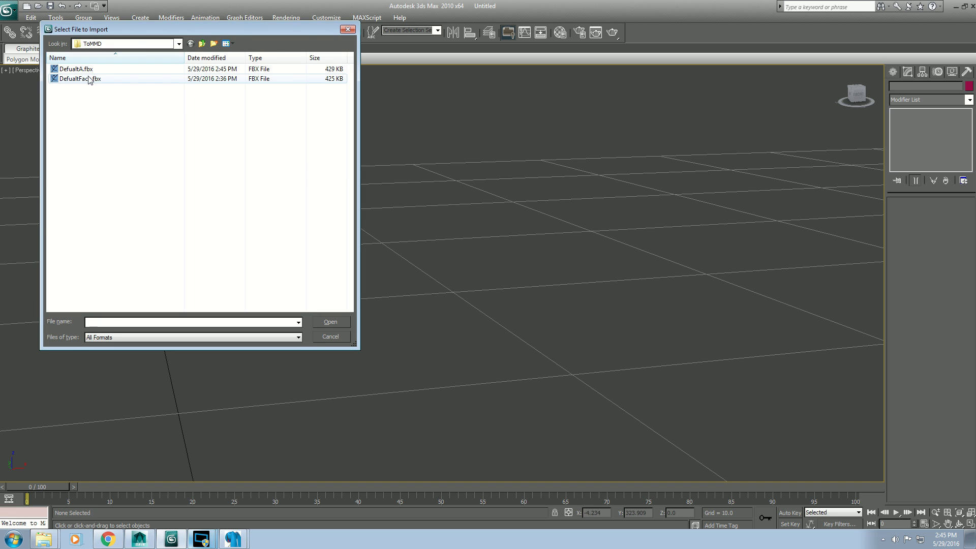
pyautogui.doubleClick(83, 69)
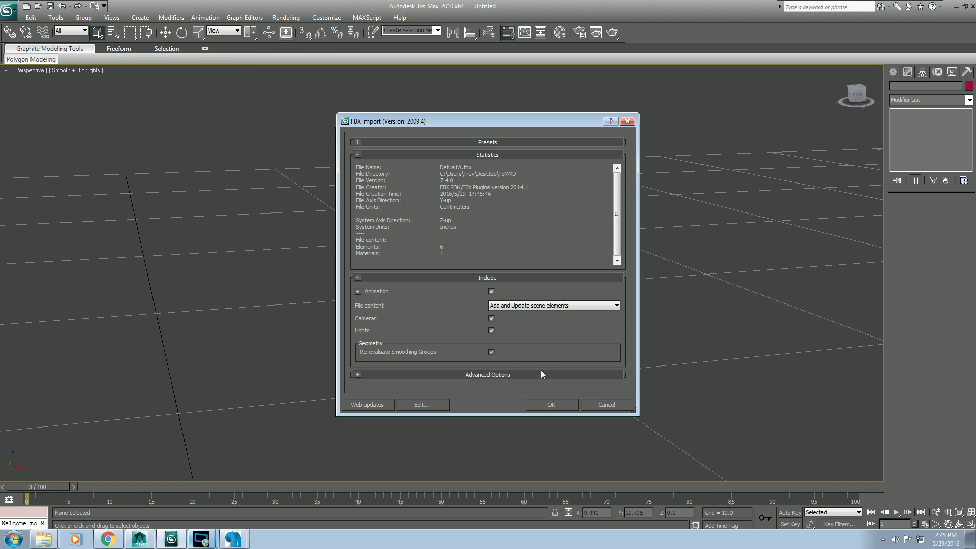
pyautogui.click(548, 403)
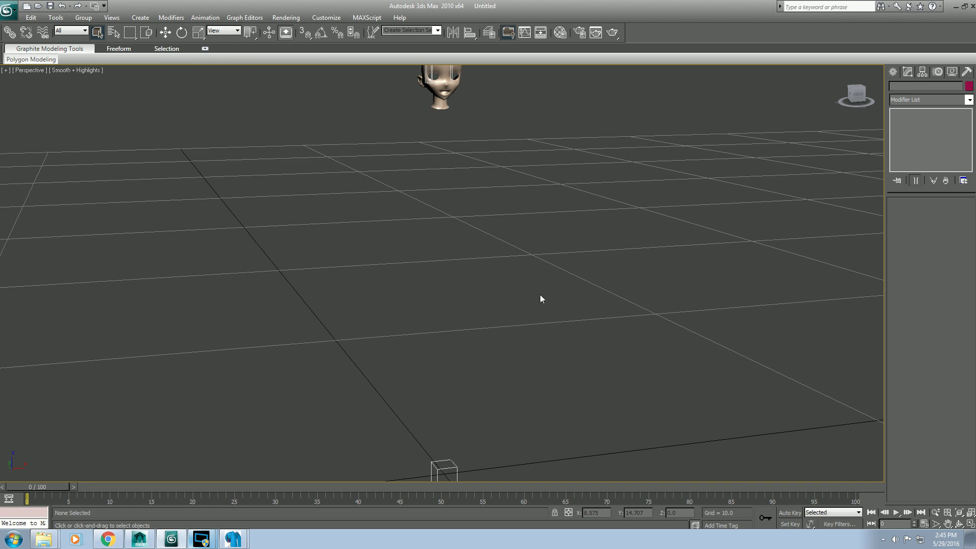
# - Delete the extra objects imported around the head, keep the open-mouth head mesh and select it
pyautogui.moveTo(361, 351); pyautogui.dragTo(454, 481)
pyautogui.press('Delete')
pyautogui.keyDown('alt'); pyautogui.moveTo(440, 216); pyautogui.dragTo(455, 227, button='middle'); pyautogui.keyUp('alt')
pyautogui.moveTo(455, 227); pyautogui.dragTo(453, 390, button='middle')
pyautogui.scroll(5, 452, 389)
pyautogui.moveTo(347, 232); pyautogui.dragTo(371, 247)
pyautogui.press('Delete')
pyautogui.click(446, 220)
pyautogui.keyDown('alt'); pyautogui.moveTo(436, 321); pyautogui.dragTo(412, 306, button='middle'); pyautogui.keyUp('alt')
pyautogui.click(536, 222)
pyautogui.click(440, 232)
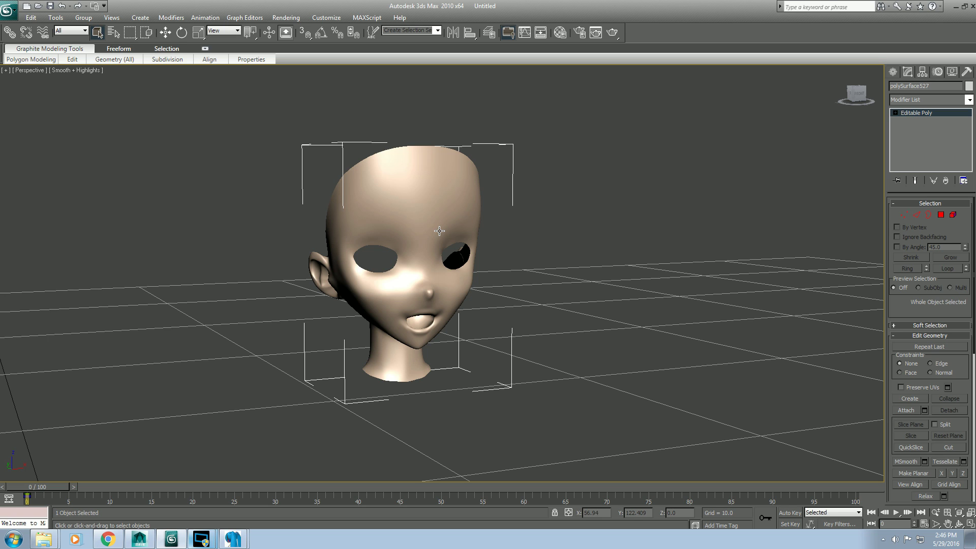
# - Export the head to the ToMMD folder as DefualtA in Panda DirectX (*.X) format with the default exporter options
pyautogui.click(9, 9)
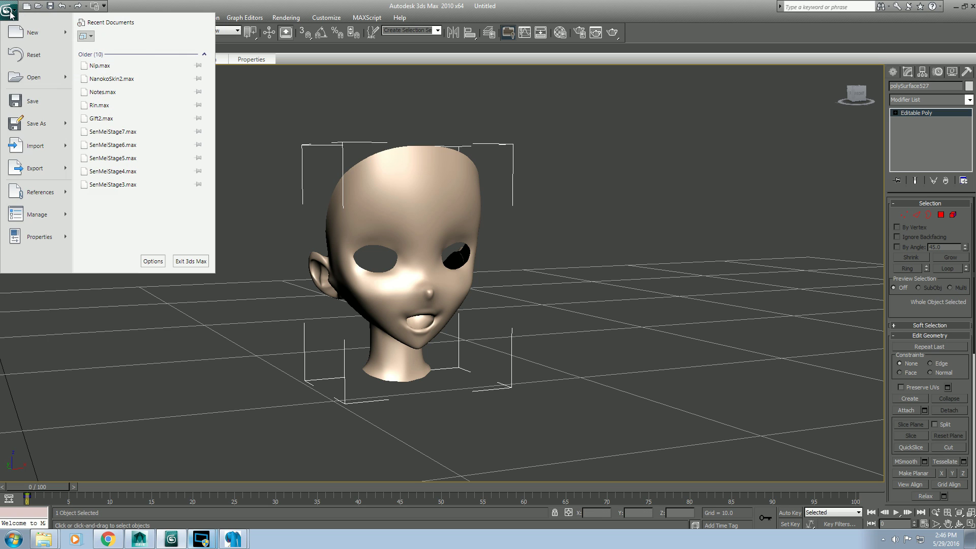
pyautogui.click(46, 170)
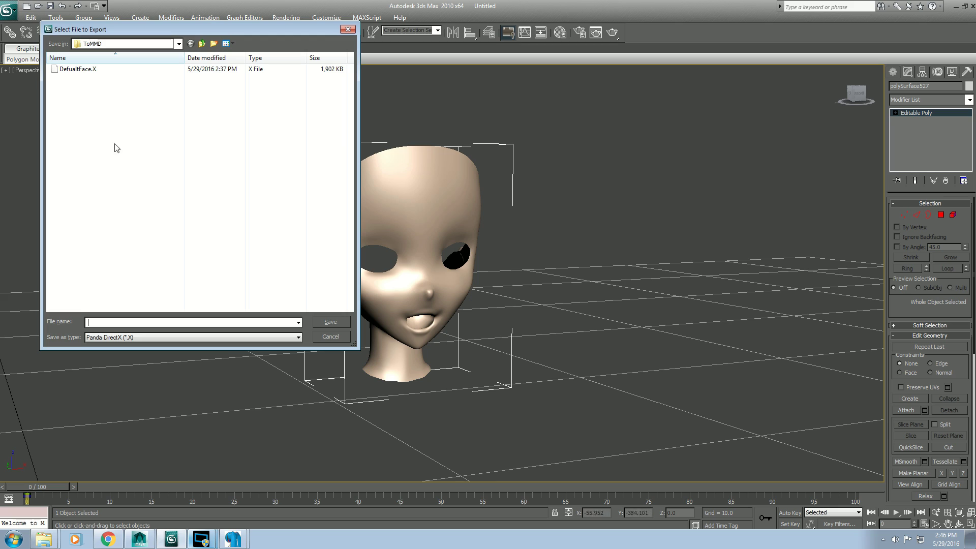
pyautogui.write('De')
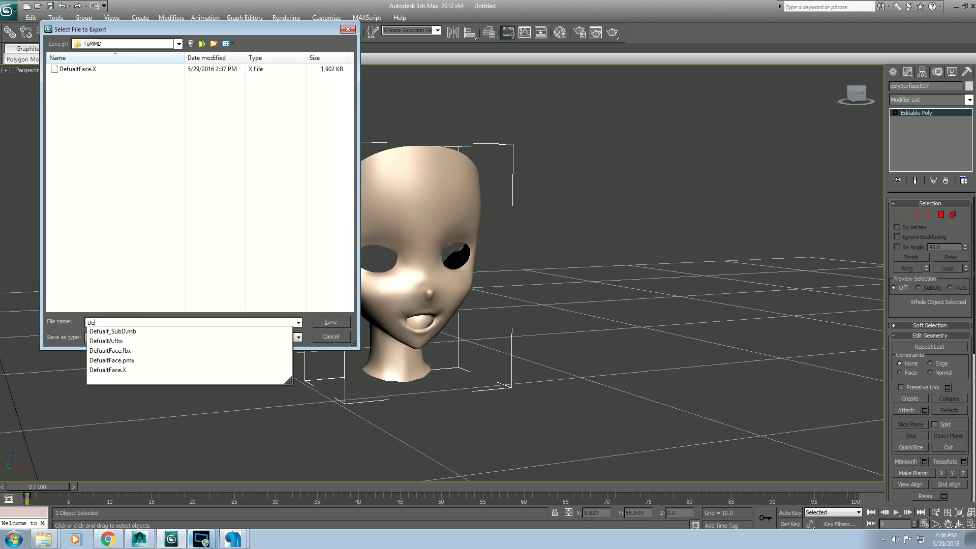
pyautogui.write('fualtA')
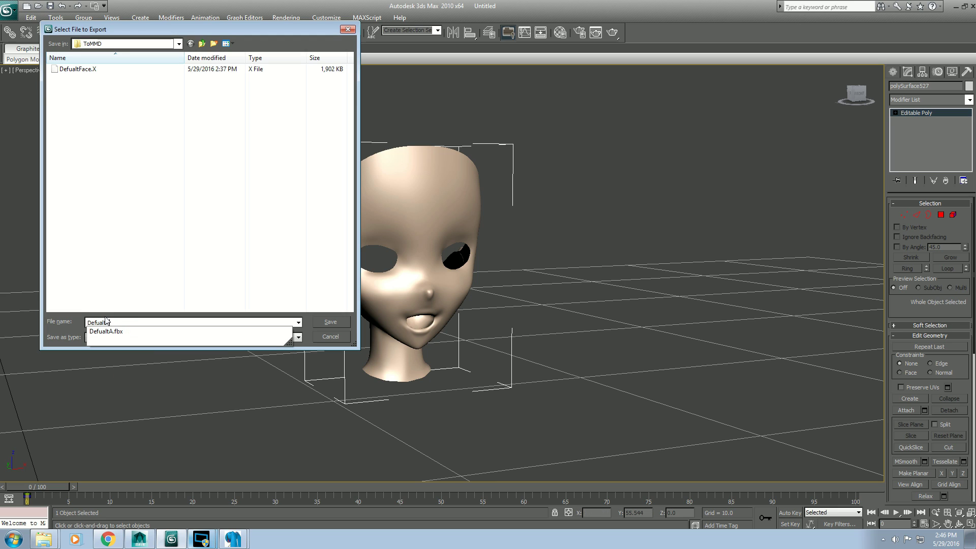
pyautogui.click(136, 302)
pyautogui.click(160, 337)
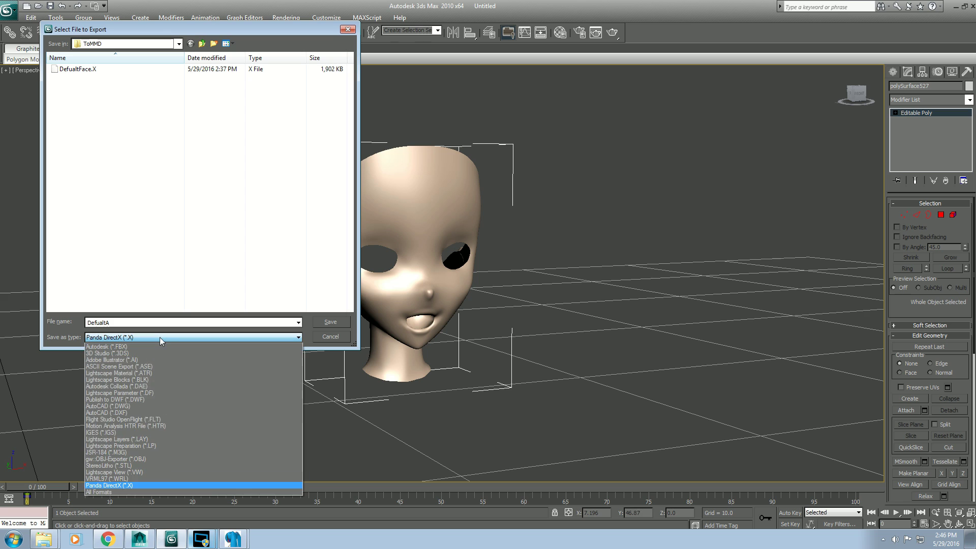
pyautogui.click(145, 480)
pyautogui.click(328, 325)
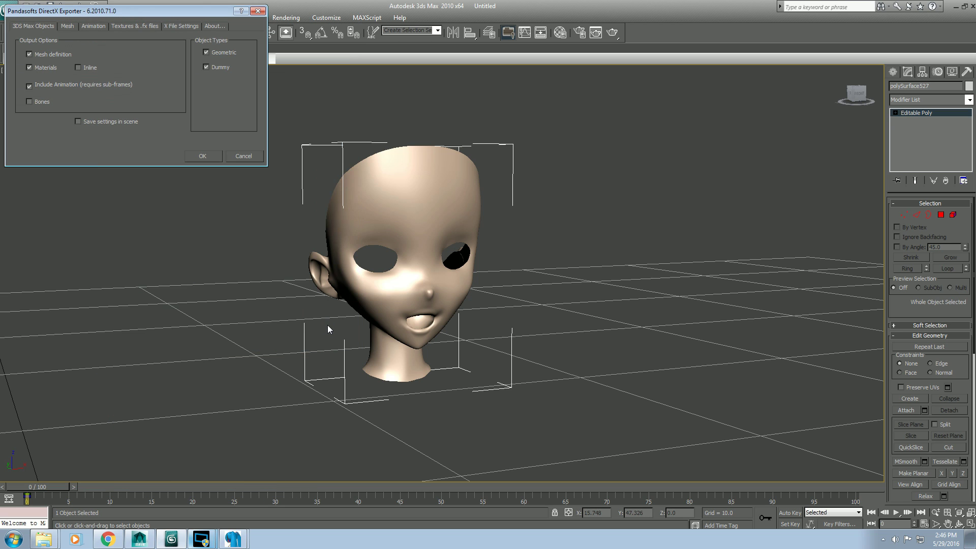
pyautogui.click(209, 155)
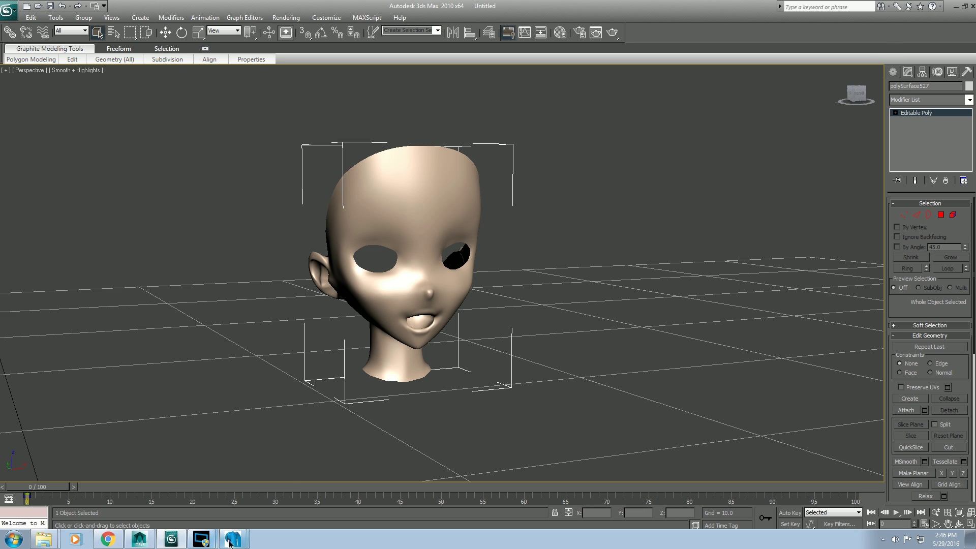
# - Switch to PMX Editor and start a new empty model in place of the loaded DefualtFace
pyautogui.click(219, 516)
pyautogui.moveTo(235, 540)
pyautogui.click(224, 497)
pyautogui.click(80, 89)
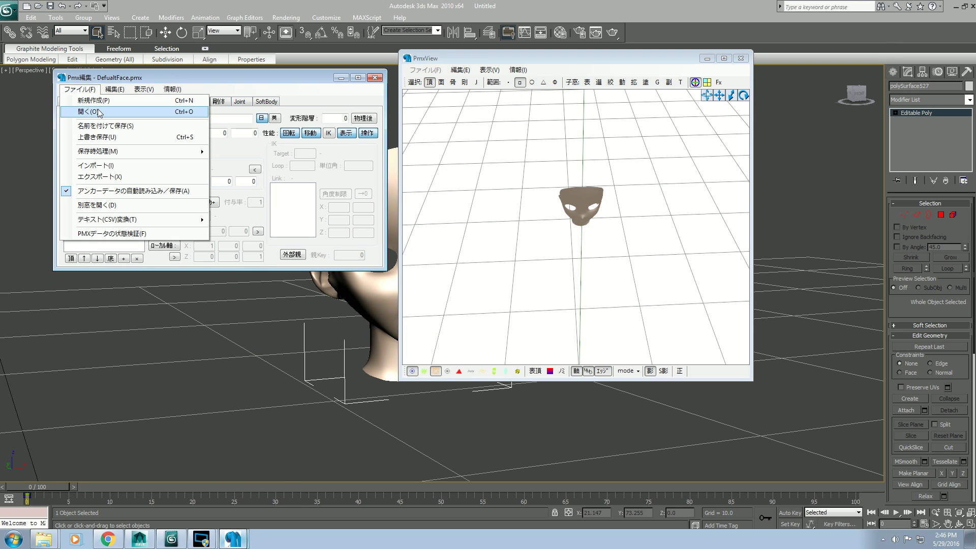
pyautogui.click(93, 101)
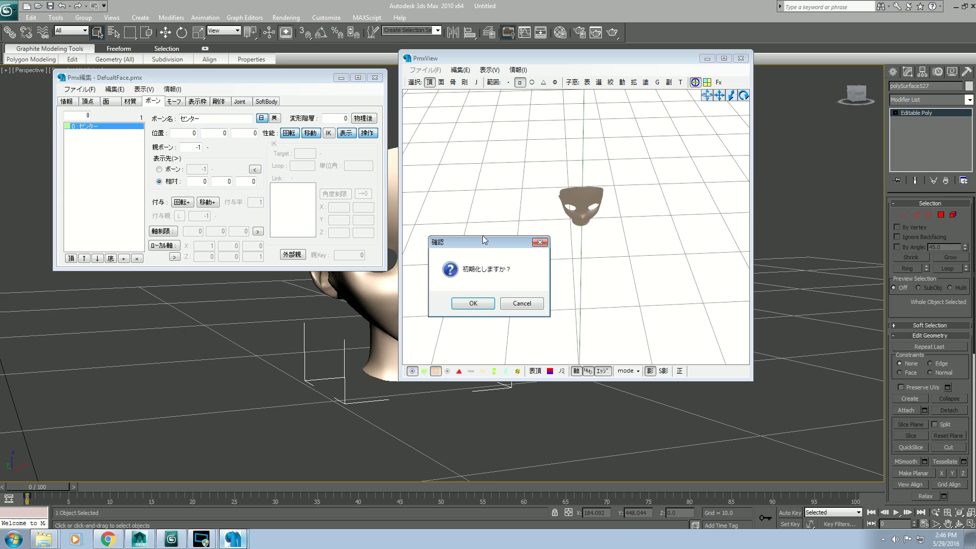
pyautogui.click(464, 305)
# - Import DefualtA.X from the ToMMD folder as an addition at size 1
pyautogui.click(79, 89)
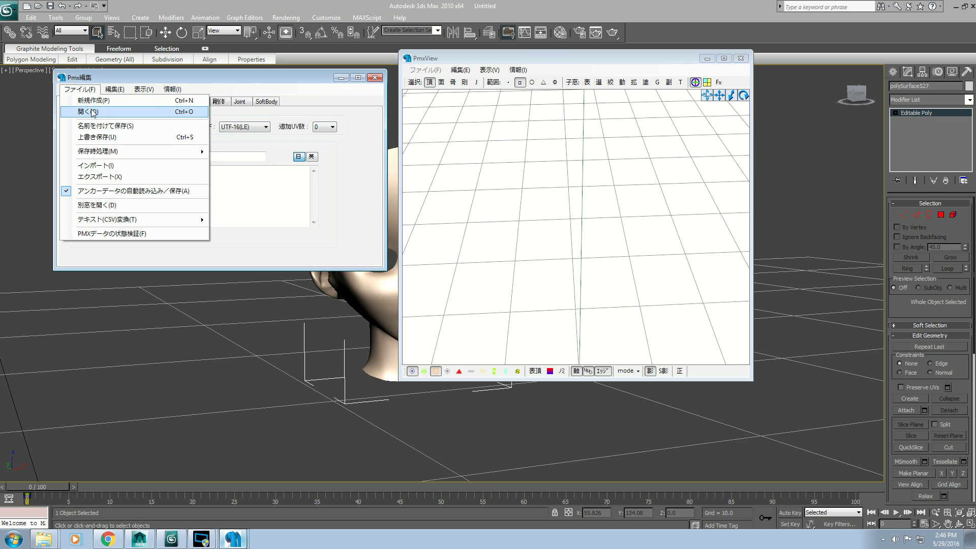
pyautogui.click(94, 165)
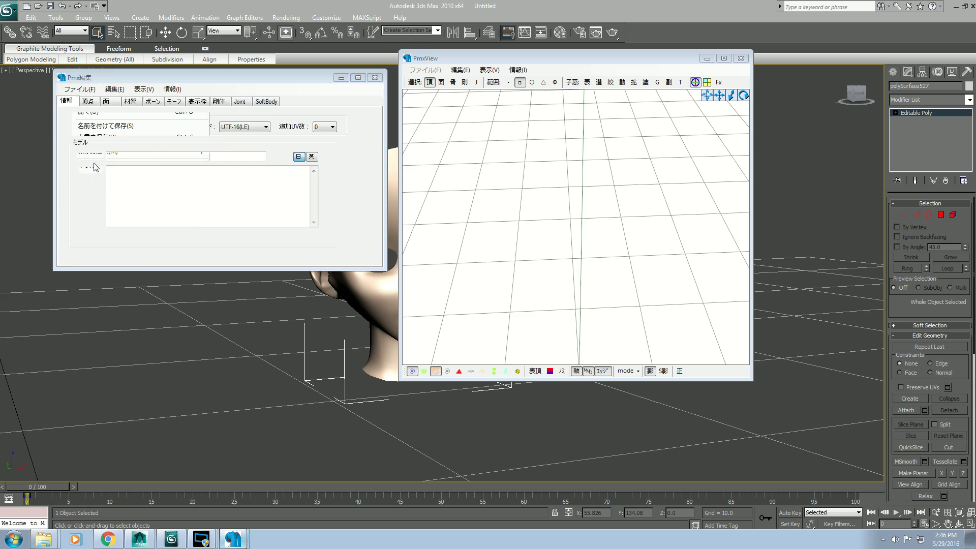
pyautogui.click(173, 153)
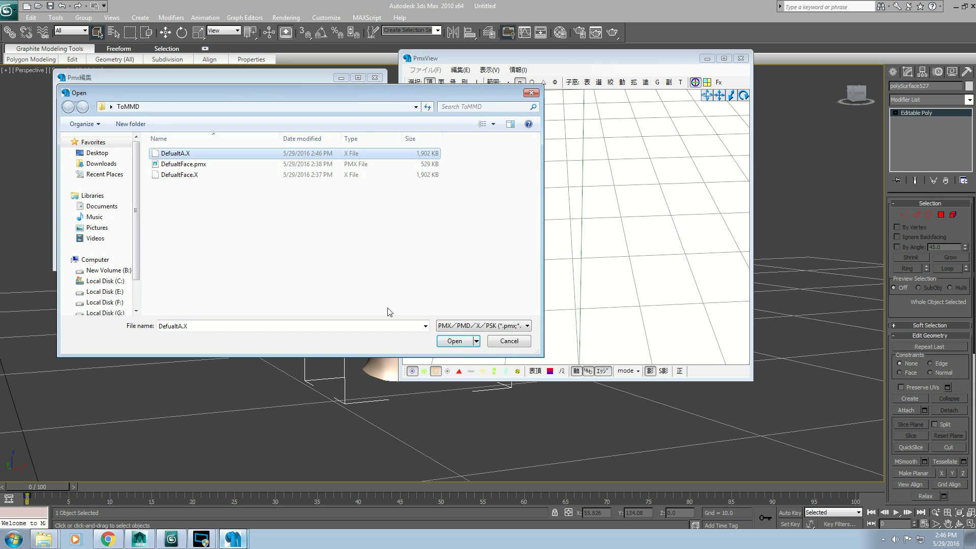
pyautogui.click(456, 346)
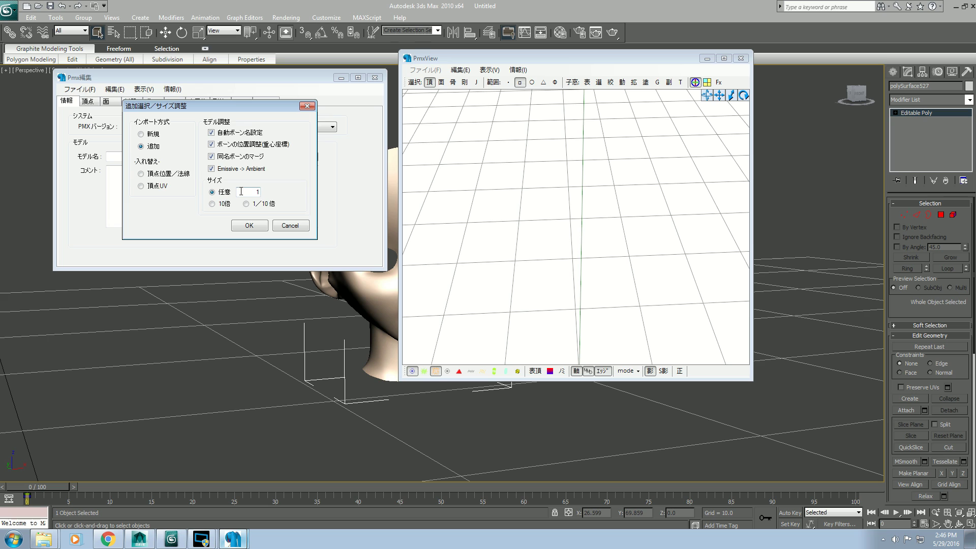
pyautogui.click(260, 225)
# - Delete the DefualtA bone from the model's bone list
pyautogui.moveTo(480, 233); pyautogui.dragTo(348, 201, button='right')
pyautogui.click(145, 103)
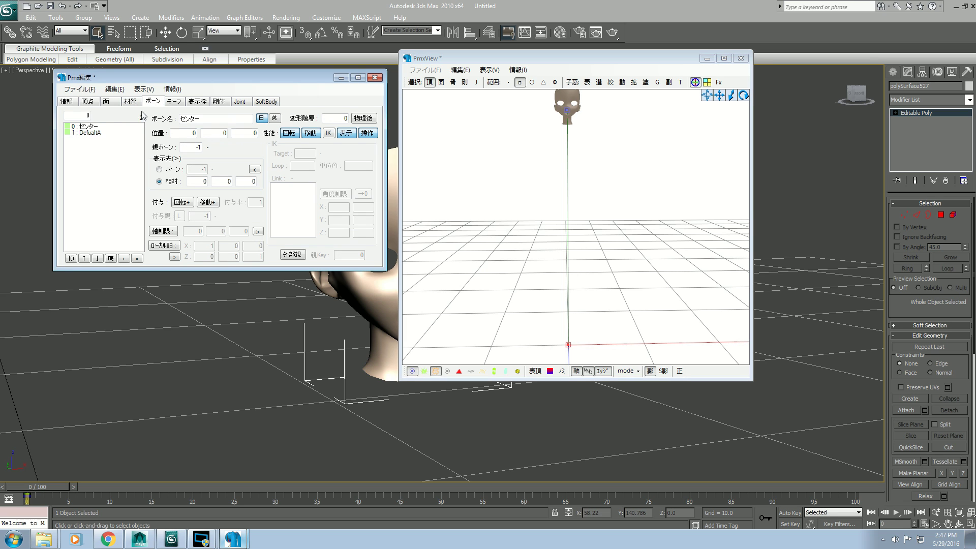
pyautogui.click(99, 134)
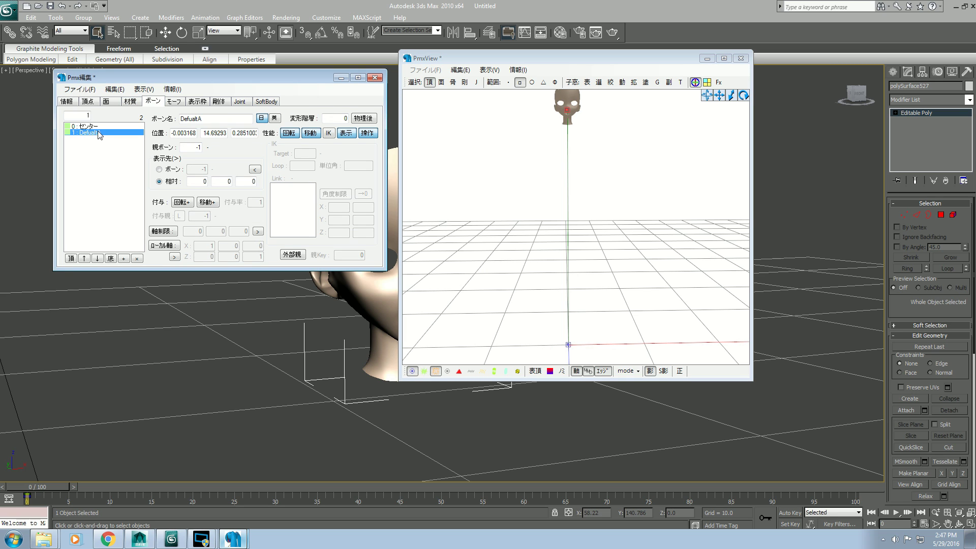
pyautogui.click(138, 259)
# - Examine the imported open-mouth head up close from the front and side
pyautogui.moveTo(551, 195); pyautogui.dragTo(551, 248, button='right')
pyautogui.moveTo(550, 244)
pyautogui.mouseDown(button='middle')
pyautogui.moveTo(549, 259)
pyautogui.moveTo(549, 232)
pyautogui.mouseUp(button='middle')
pyautogui.scroll(8, 548, 230)
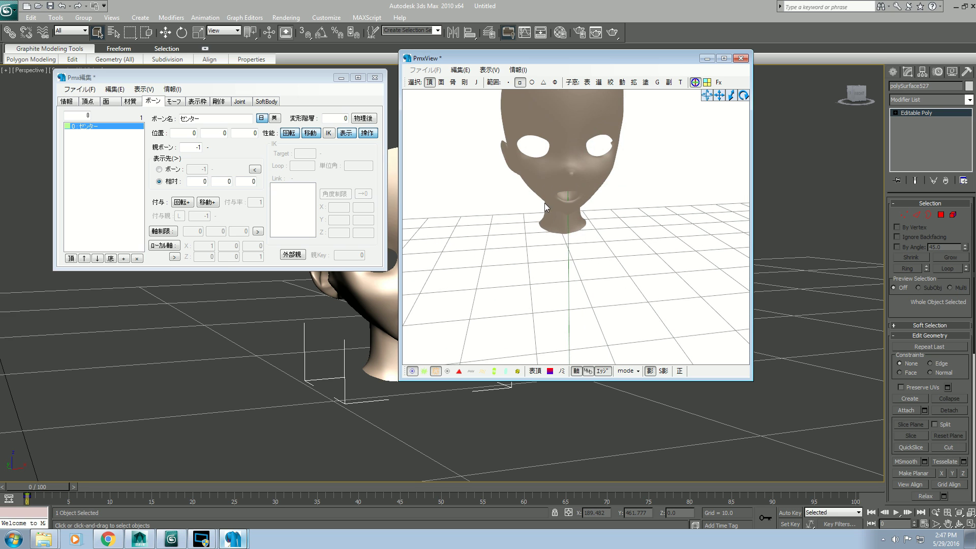
pyautogui.scroll(-8, 544, 203)
pyautogui.moveTo(545, 203); pyautogui.dragTo(561, 201, button='right')
pyautogui.moveTo(561, 193); pyautogui.dragTo(560, 209, button='middle')
pyautogui.scroll(8, 559, 208)
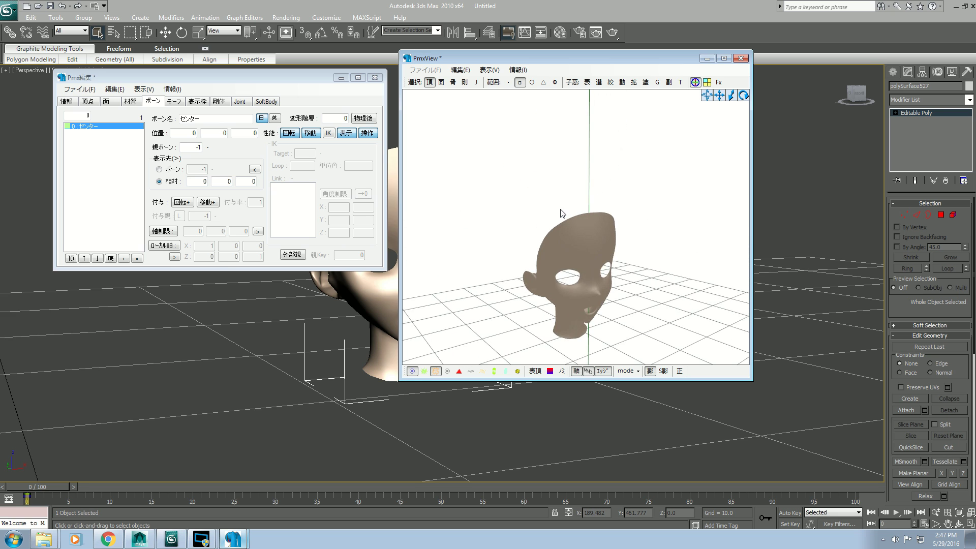
# - Turn on Fx display and show the head's wireframe over its surface, checking the mesh from several angles
pyautogui.click(719, 82)
pyautogui.scroll(-6, 614, 204)
pyautogui.moveTo(614, 204); pyautogui.dragTo(599, 200, button='right')
pyautogui.click(620, 371)
pyautogui.click(636, 445)
pyautogui.moveTo(579, 292); pyautogui.dragTo(854, 294, button='right')
pyautogui.scroll(3, 562, 291)
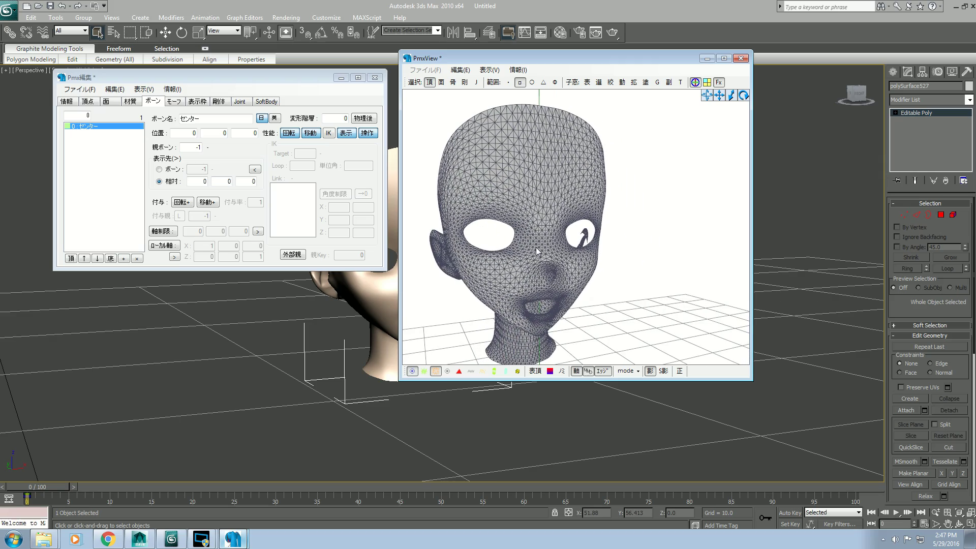
pyautogui.moveTo(537, 251); pyautogui.dragTo(490, 257, button='right')
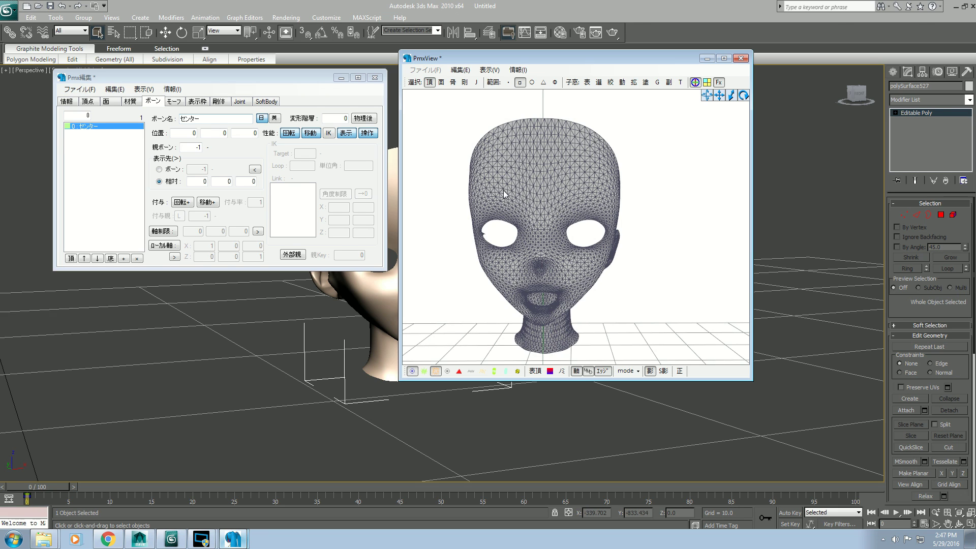
pyautogui.moveTo(576, 211); pyautogui.dragTo(540, 217, button='right')
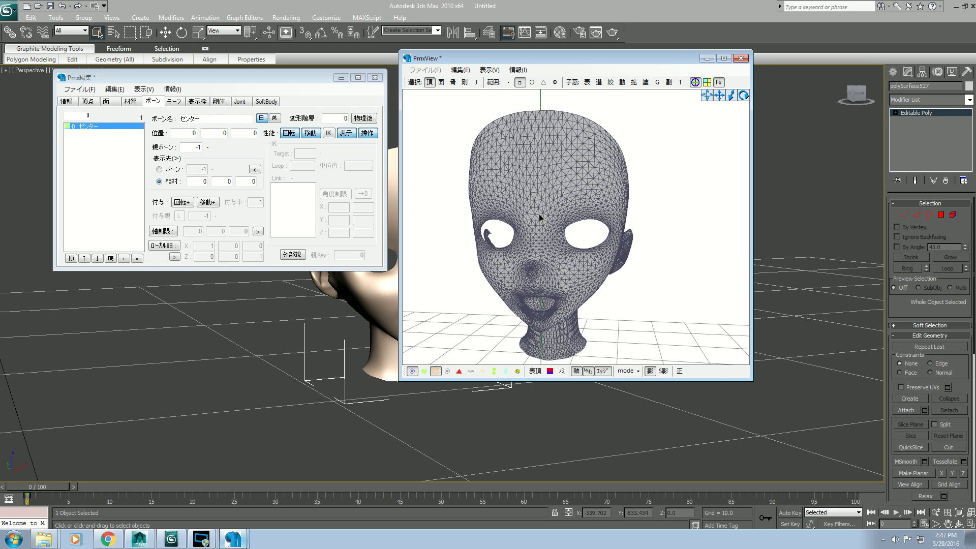
# - Create a Morphs folder inside ToMMD and save the model there as DefualtA.pmx
pyautogui.click(74, 92)
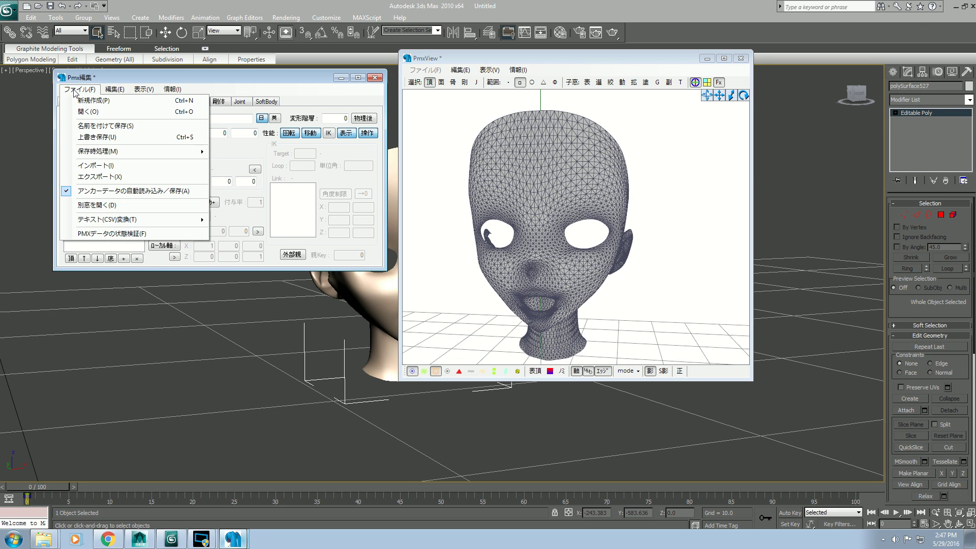
pyautogui.click(108, 131)
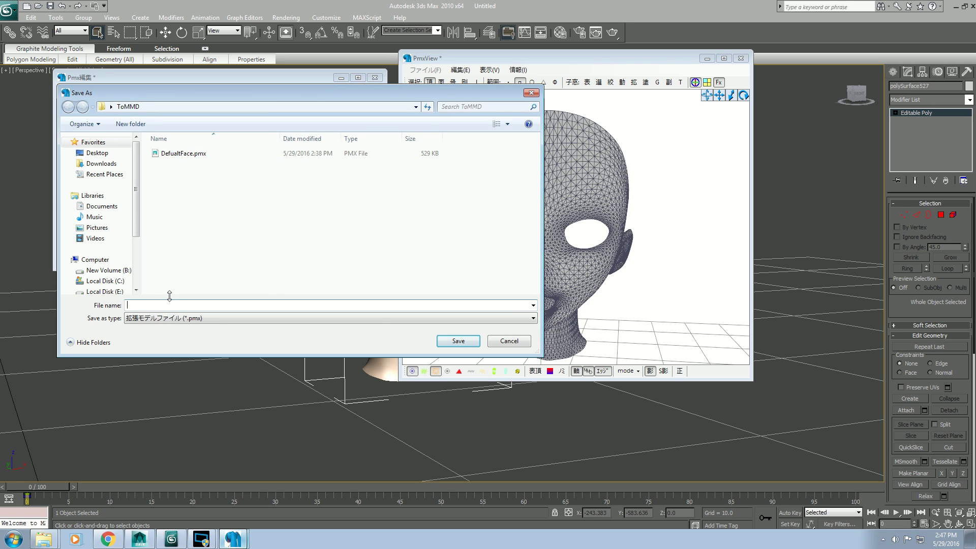
pyautogui.write('DefualtA')
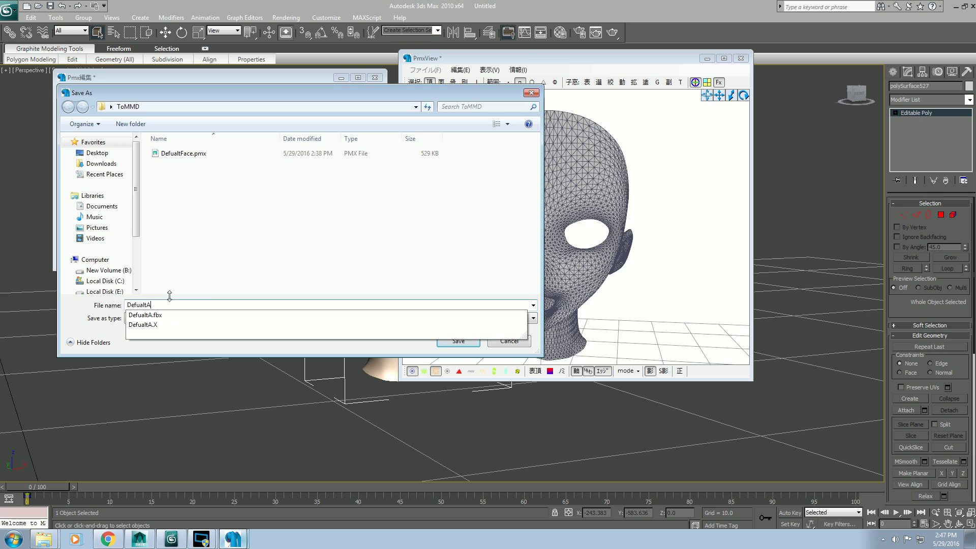
pyautogui.click(241, 265)
pyautogui.rightClick(335, 247)
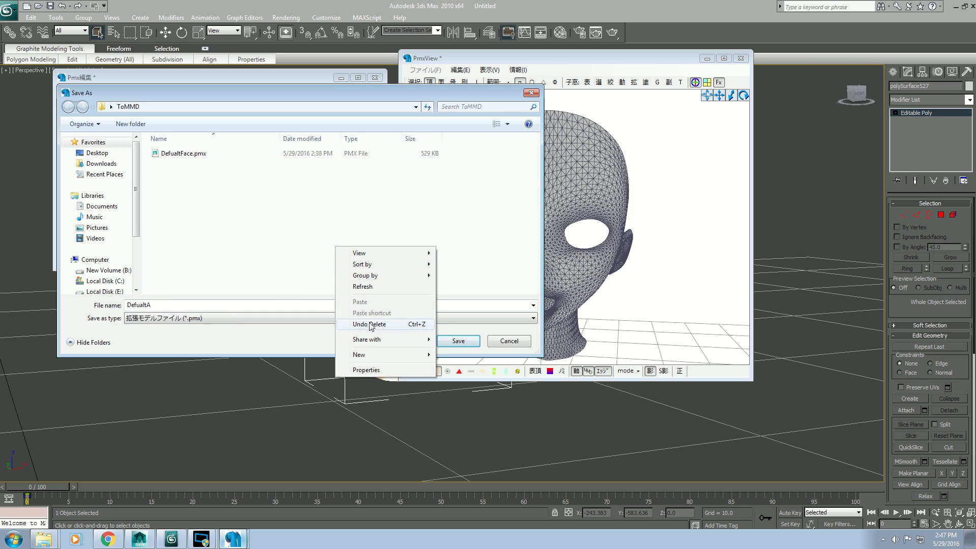
pyautogui.moveTo(379, 361)
pyautogui.click(473, 355)
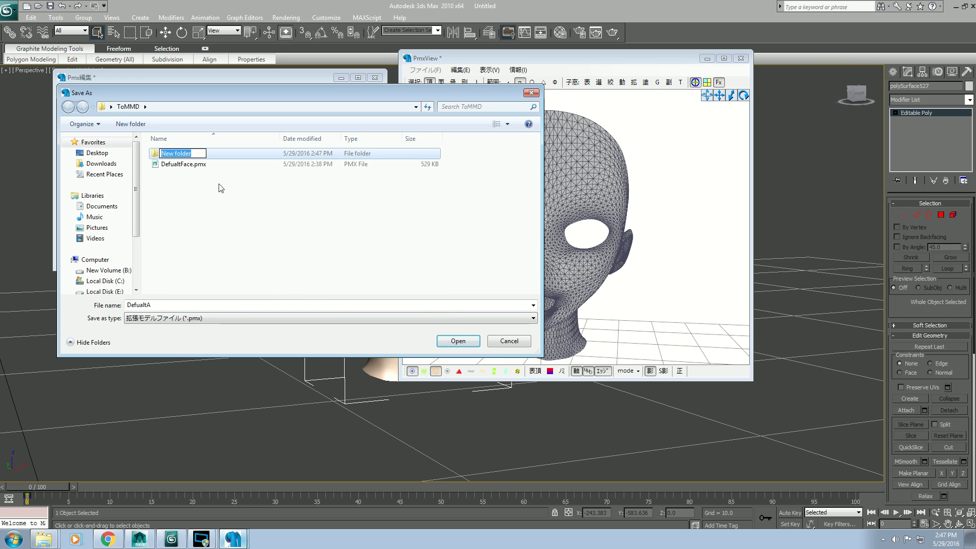
pyautogui.write('Morphs')
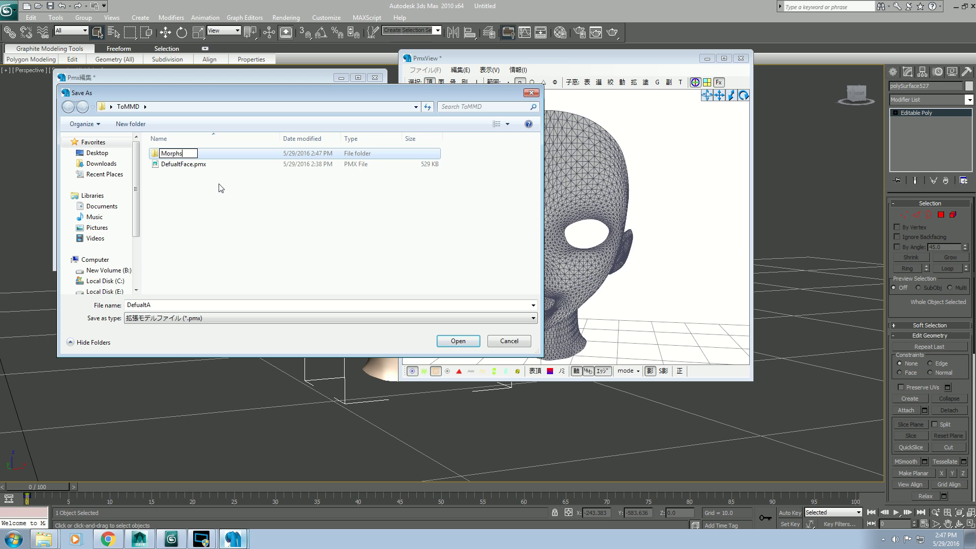
pyautogui.press('Return')
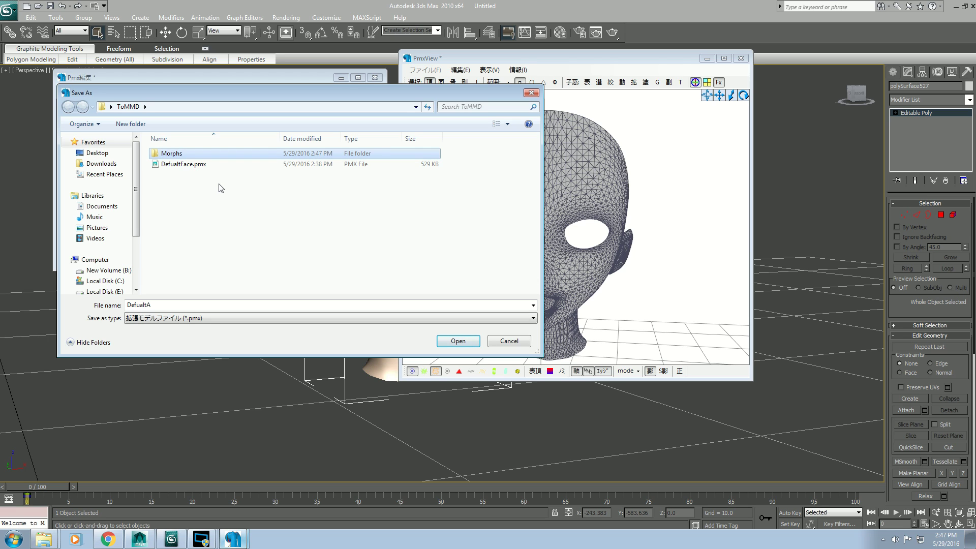
pyautogui.doubleClick(174, 155)
pyautogui.click(458, 342)
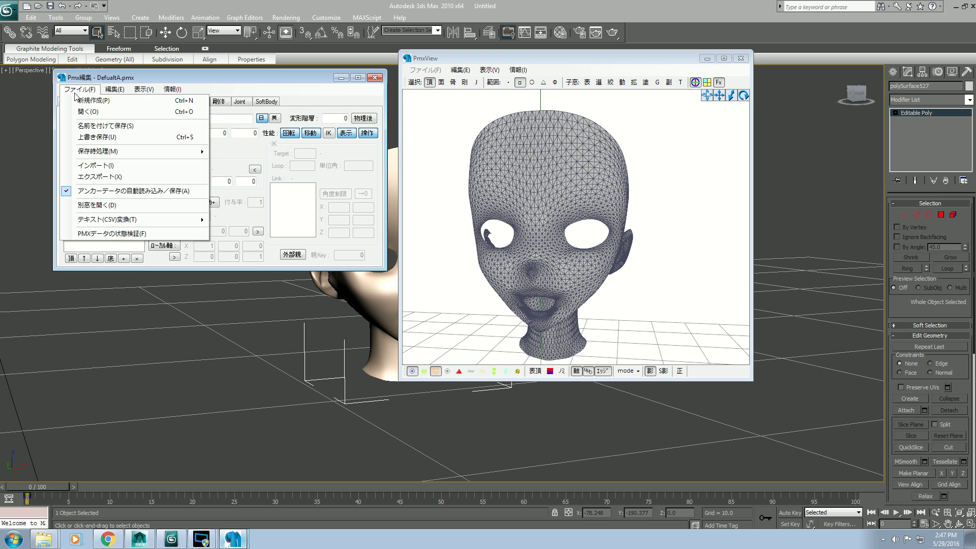
# - Enlarge the PmxView window, place the editor window beside it and turn the head to a near-front view
pyautogui.click(79, 90)
pyautogui.moveTo(241, 80); pyautogui.dragTo(199, 309)
pyautogui.moveTo(423, 58); pyautogui.dragTo(263, 11)
pyautogui.moveTo(588, 334); pyautogui.dragTo(944, 527)
pyautogui.scroll(-3, 621, 307)
pyautogui.moveTo(621, 307); pyautogui.dragTo(626, 308, button='right')
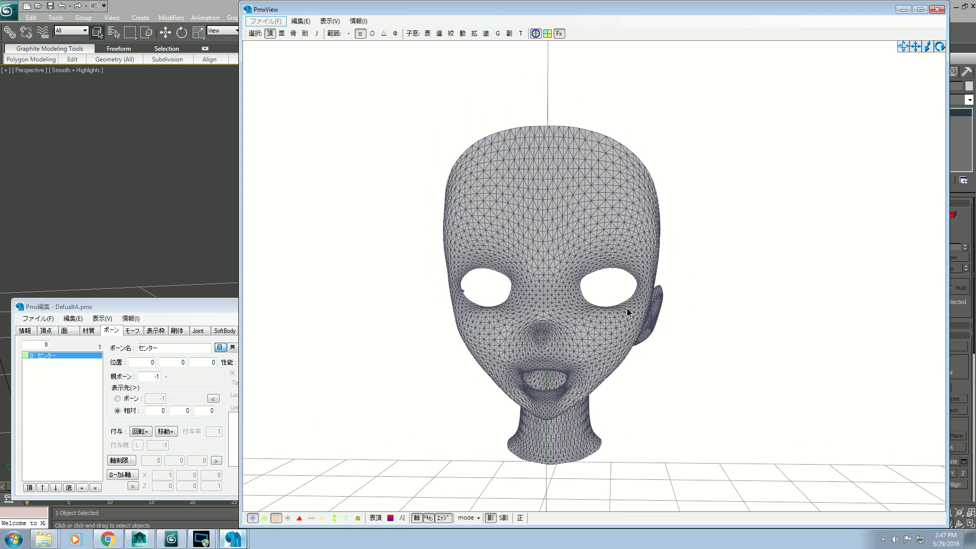
pyautogui.moveTo(164, 305); pyautogui.dragTo(152, 288)
# - Open the base head file DefualtFace.pmx from the ToMMD folder in the editor
pyautogui.click(30, 303)
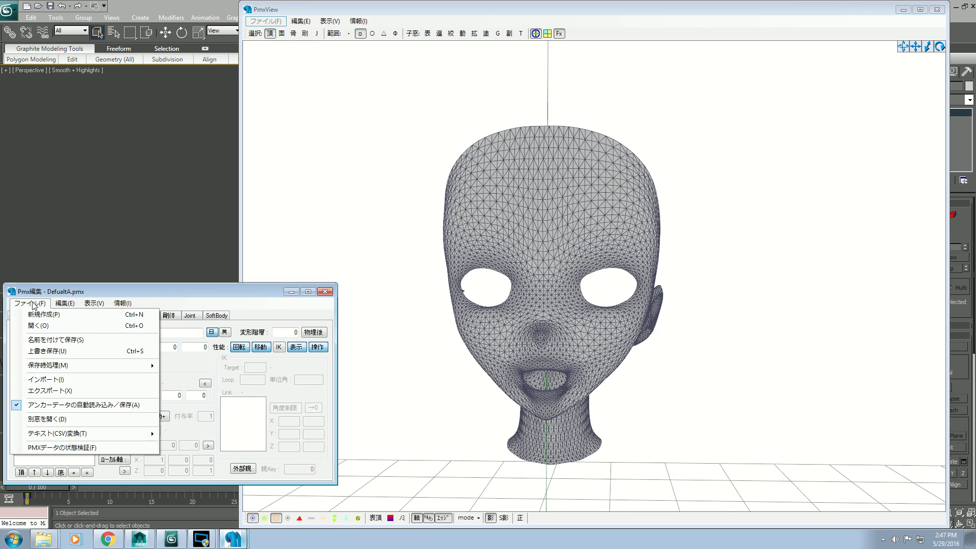
pyautogui.click(40, 328)
pyautogui.click(107, 322)
pyautogui.click(77, 275)
pyautogui.click(130, 344)
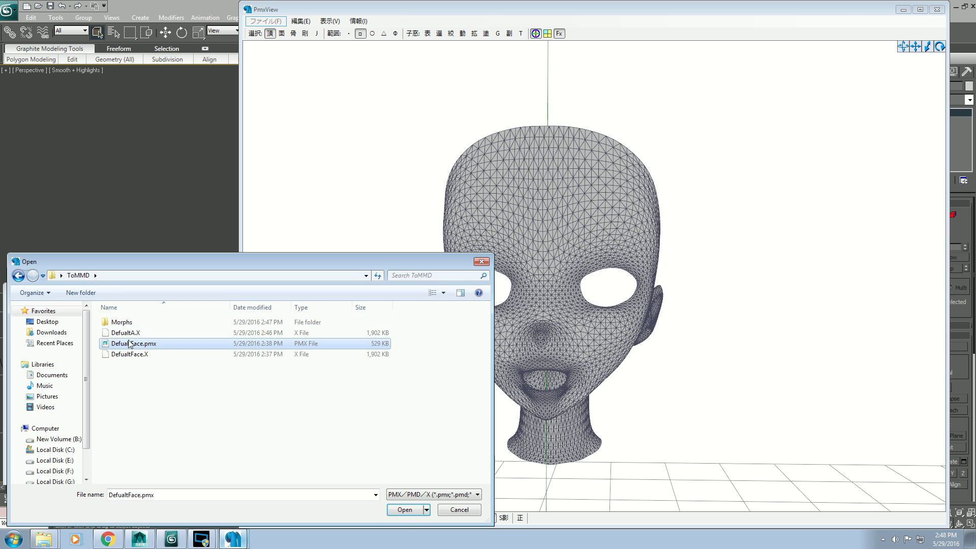
pyautogui.click(409, 510)
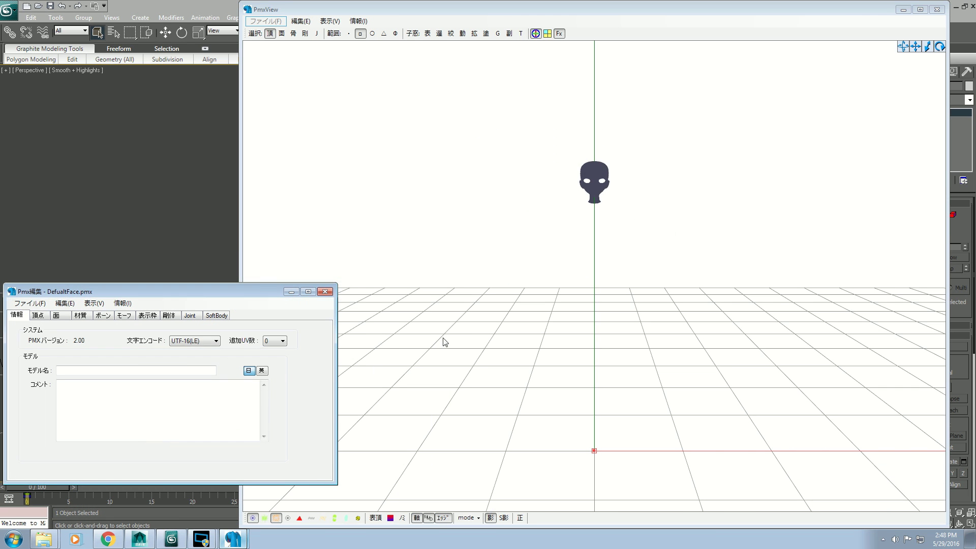
# - Examine the base head's mesh up close from the front and at a three-quarter angle
pyautogui.moveTo(451, 337); pyautogui.dragTo(463, 359, button='middle')
pyautogui.scroll(3, 501, 275)
pyautogui.moveTo(519, 258); pyautogui.dragTo(510, 276, button='middle')
pyautogui.scroll(5, 506, 299)
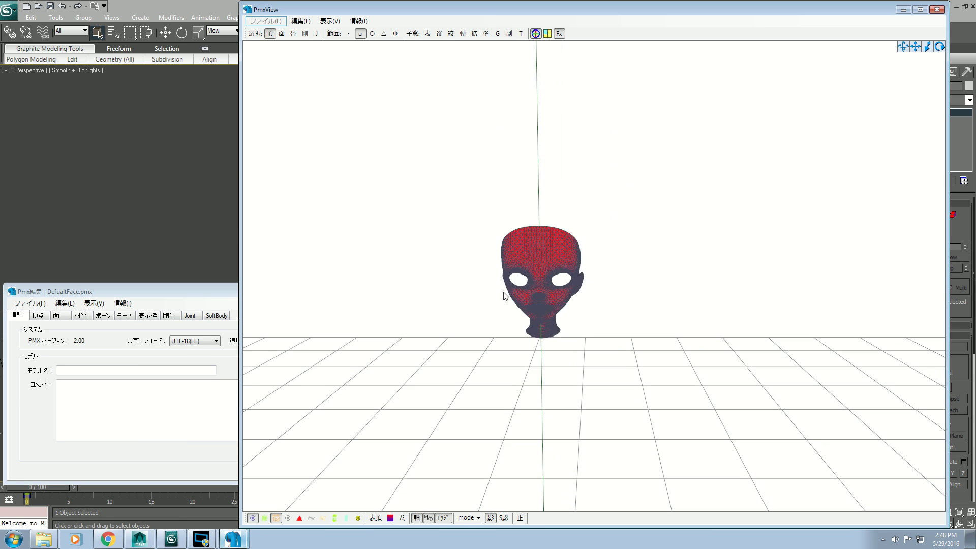
pyautogui.moveTo(506, 301); pyautogui.dragTo(534, 292, button='right')
pyautogui.scroll(3, 534, 292)
pyautogui.click(606, 253)
pyautogui.moveTo(571, 288); pyautogui.dragTo(577, 291, button='middle')
pyautogui.moveTo(576, 291); pyautogui.dragTo(572, 291, button='right')
pyautogui.moveTo(568, 285); pyautogui.dragTo(569, 298, button='middle')
pyautogui.scroll(6, 563, 284)
pyautogui.moveTo(569, 298); pyautogui.dragTo(678, 246, button='right')
pyautogui.scroll(4, 585, 297)
pyautogui.scroll(5, 682, 258)
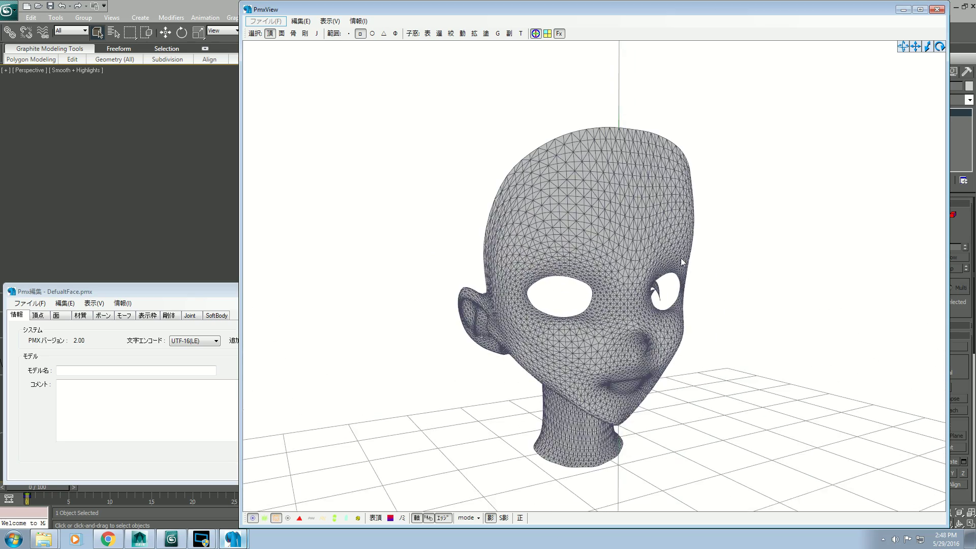
# - Go to the model's morph list and start a new vertex/UV morph
pyautogui.moveTo(98, 297); pyautogui.dragTo(106, 259)
pyautogui.click(87, 278)
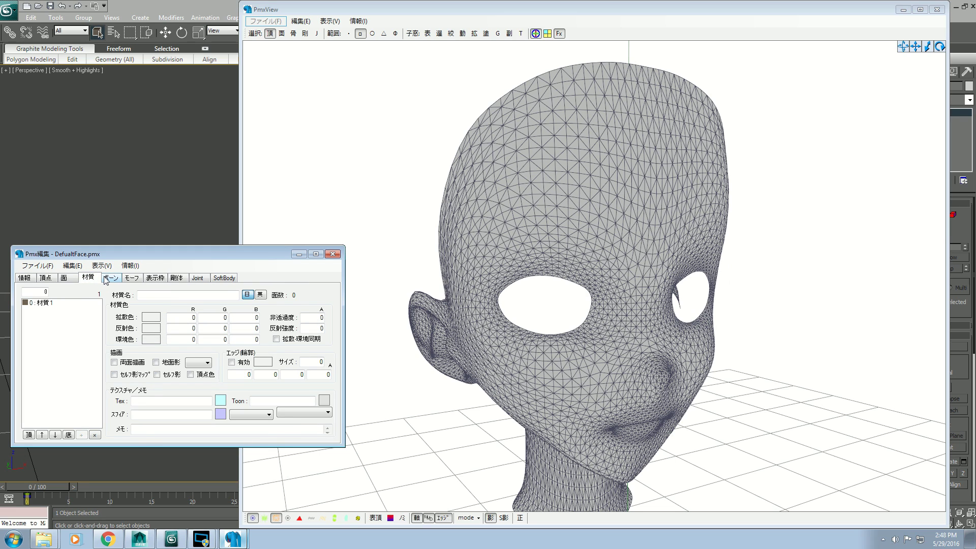
pyautogui.click(111, 277)
pyautogui.click(131, 278)
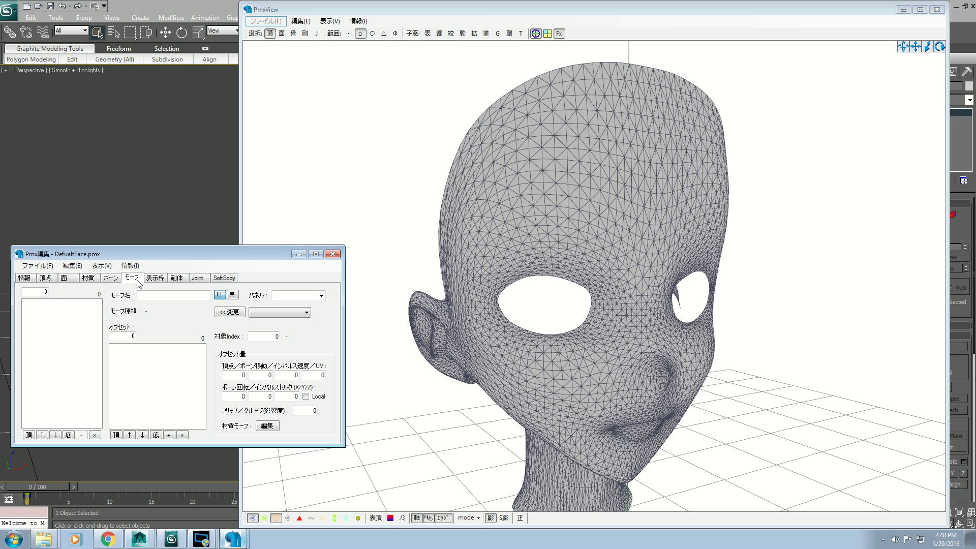
pyautogui.rightClick(73, 318)
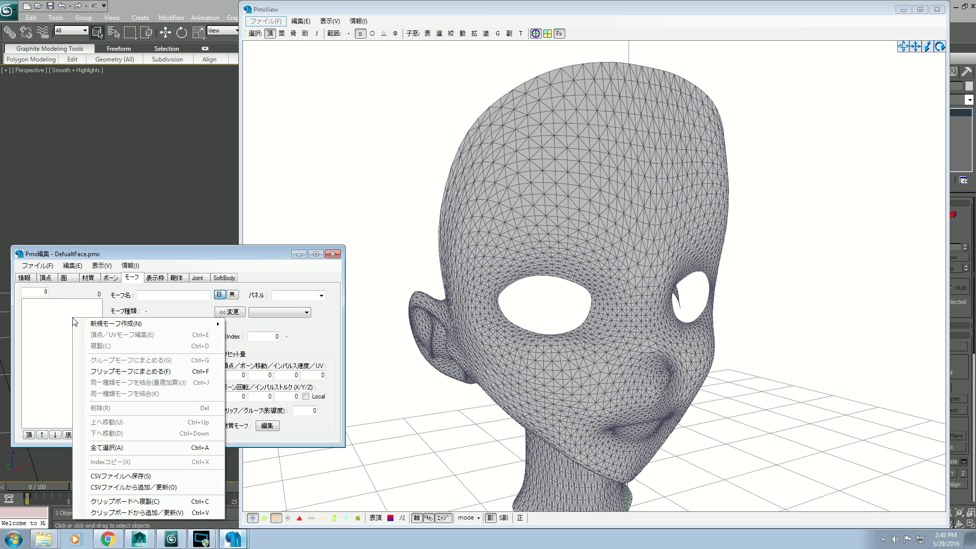
pyautogui.moveTo(99, 323)
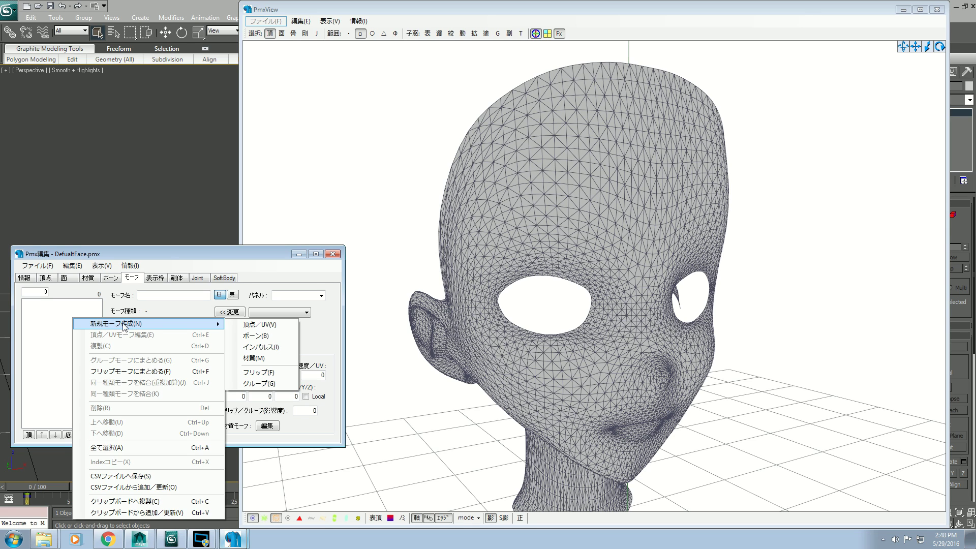
pyautogui.click(269, 327)
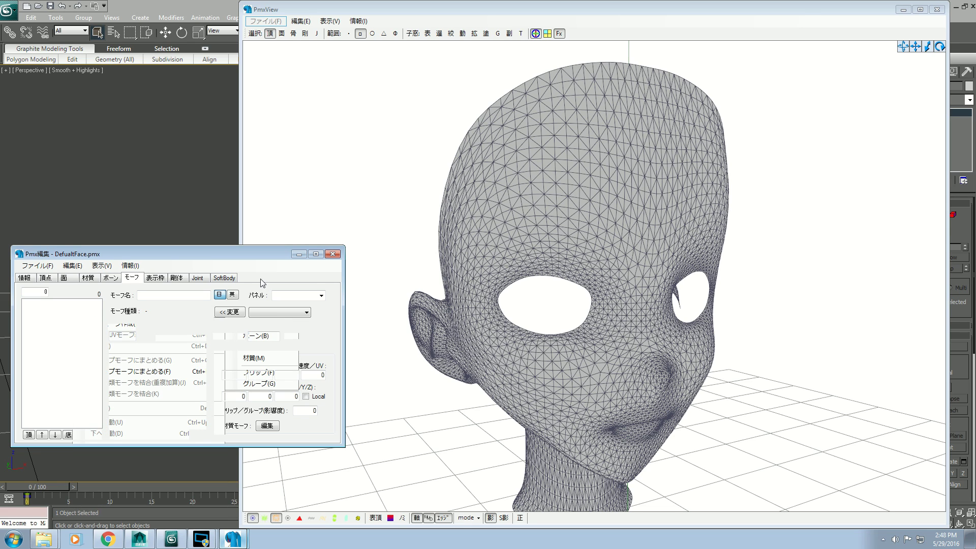
# - Arrange and enlarge the morph editing windows, framing both head previews close up beside the parameter dialog
pyautogui.moveTo(250, 101); pyautogui.dragTo(334, 107)
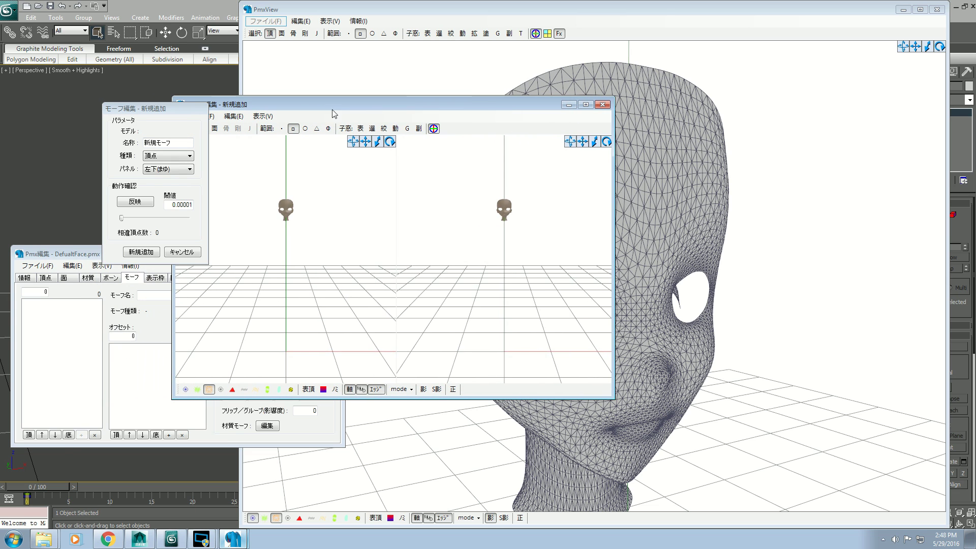
pyautogui.moveTo(305, 228); pyautogui.dragTo(303, 250, button='middle')
pyautogui.scroll(10, 300, 256)
pyautogui.scroll(5, 300, 259)
pyautogui.scroll(-3, 304, 250)
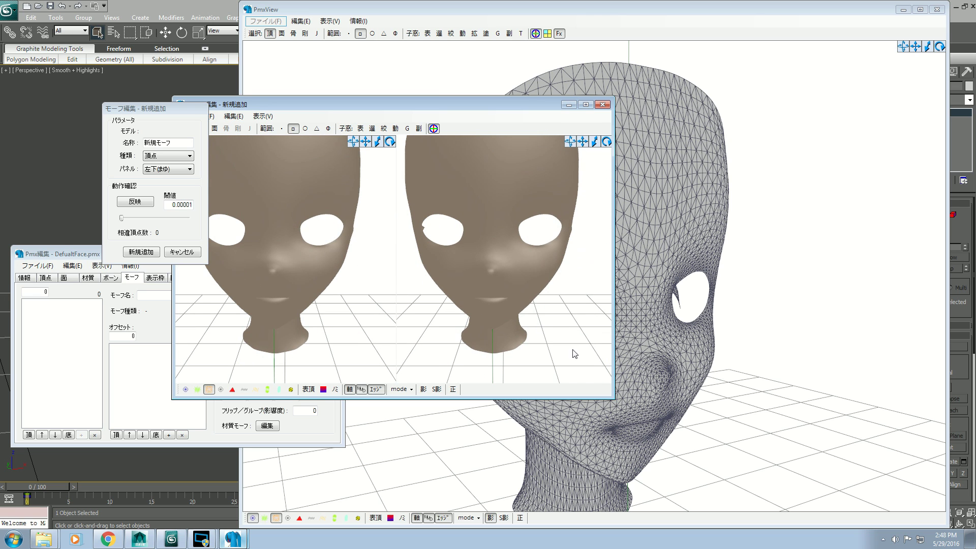
pyautogui.moveTo(611, 398); pyautogui.dragTo(772, 494)
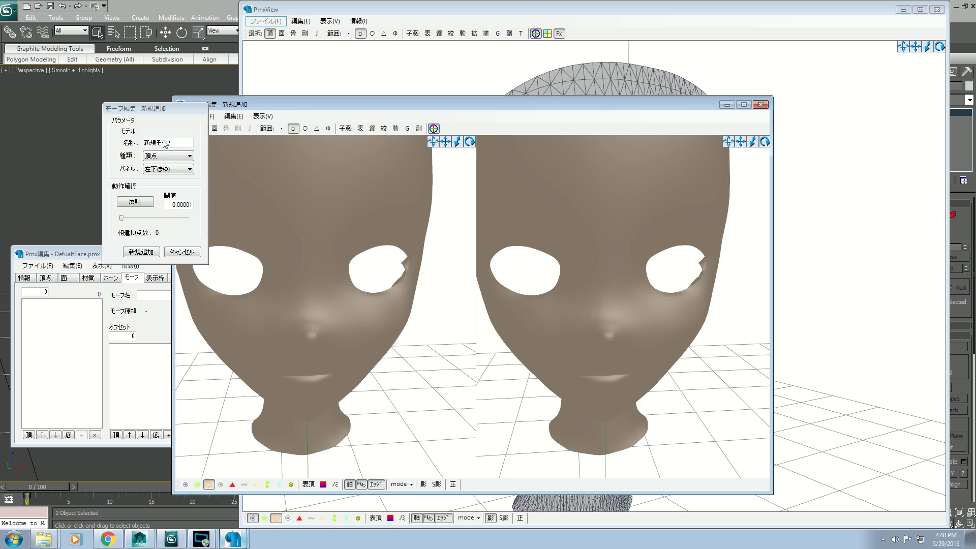
pyautogui.moveTo(155, 112); pyautogui.dragTo(119, 115)
# - Load DefualtA.pmx from the Morphs folder as the edited model for the new morph
pyautogui.click(190, 118)
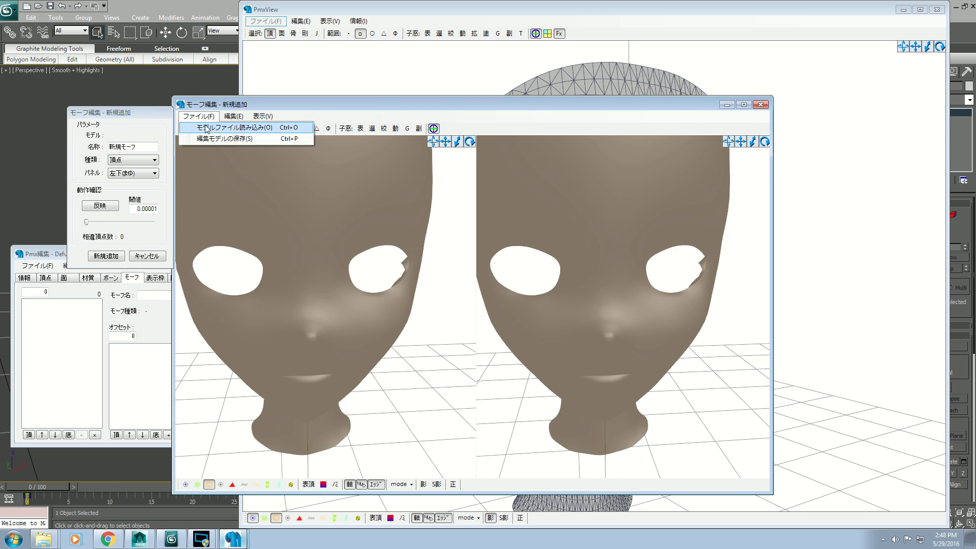
pyautogui.click(207, 128)
pyautogui.doubleClick(295, 182)
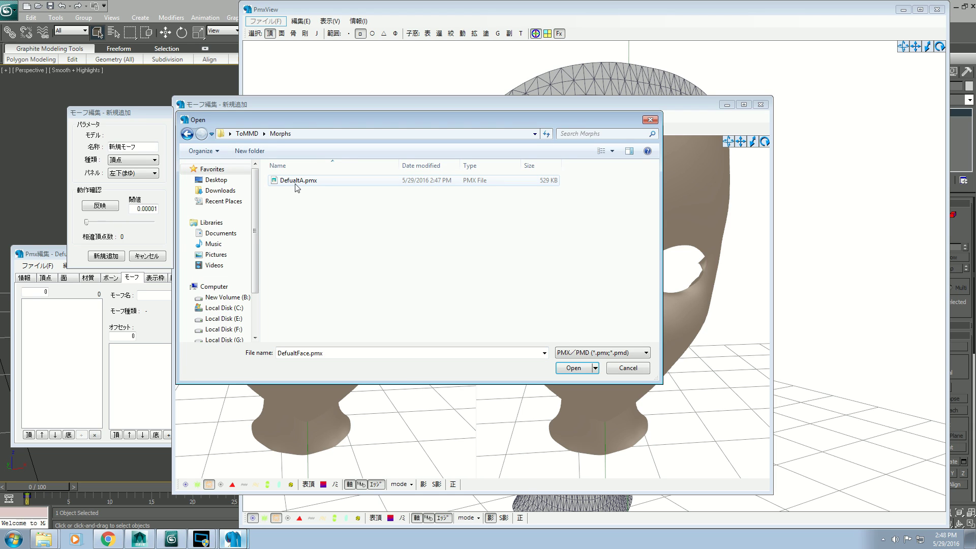
pyautogui.doubleClick(296, 181)
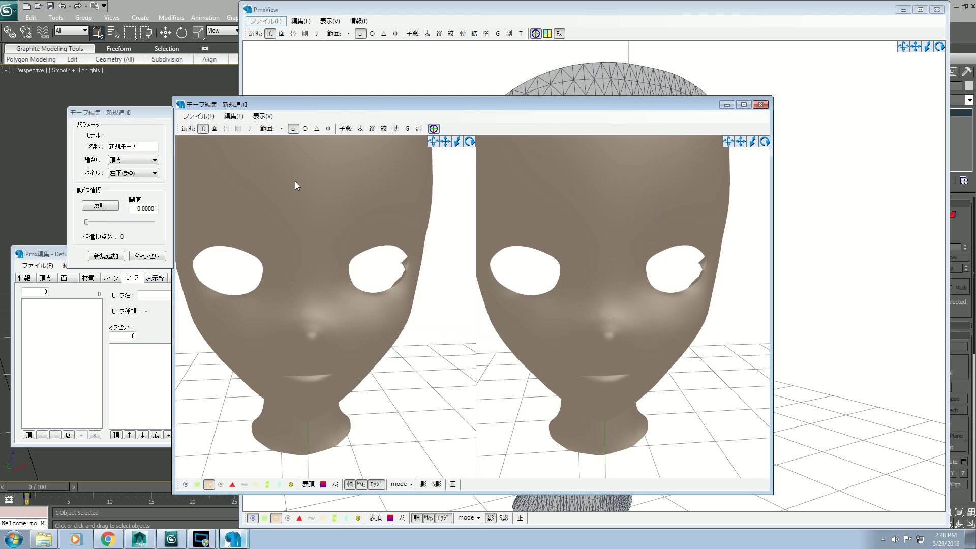
# - Apply the loaded head shape to the morph and preview it at full strength and back at zero, checking the mouth
pyautogui.click(99, 207)
pyautogui.moveTo(86, 222); pyautogui.dragTo(188, 226)
pyautogui.moveTo(298, 230); pyautogui.dragTo(302, 228, button='right')
pyautogui.scroll(-3, 302, 227)
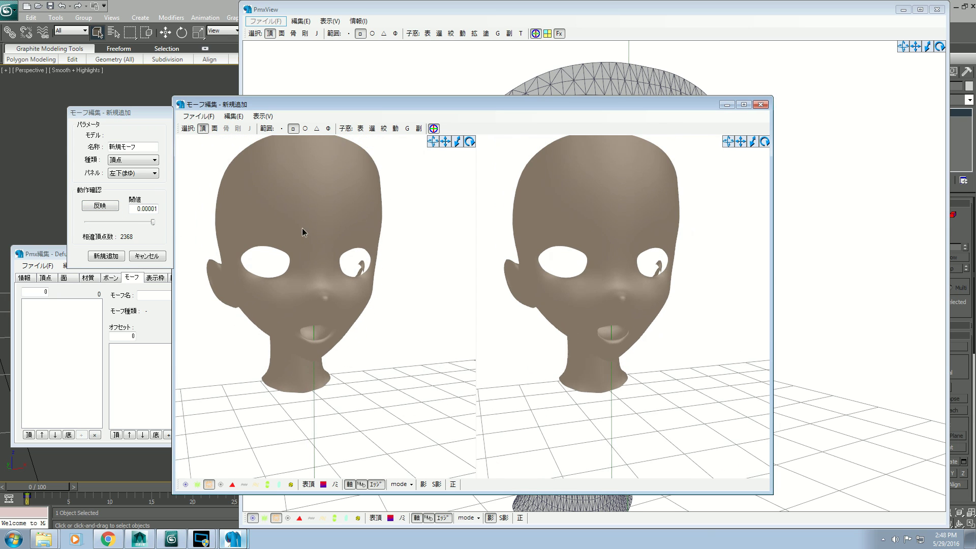
pyautogui.scroll(3, 300, 227)
pyautogui.scroll(3, 301, 228)
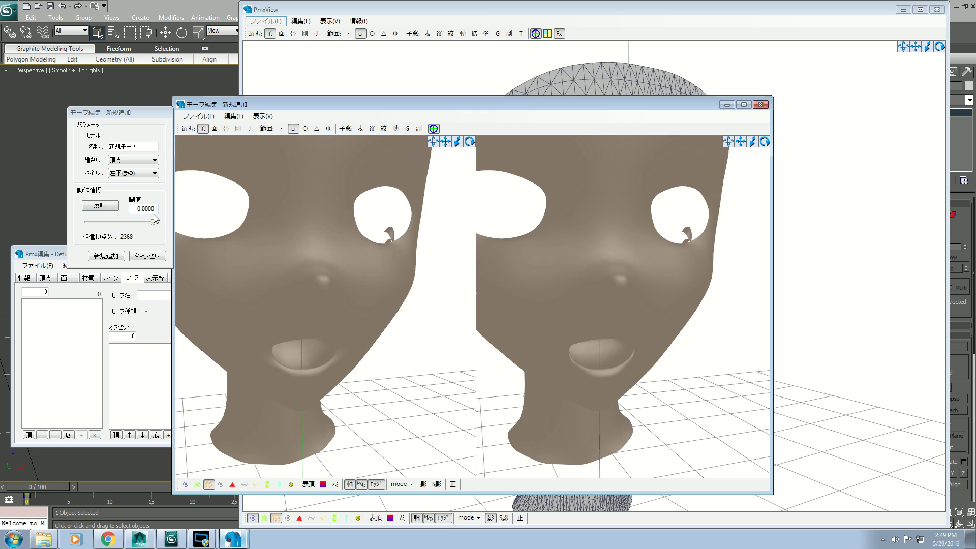
pyautogui.moveTo(152, 222); pyautogui.dragTo(47, 224)
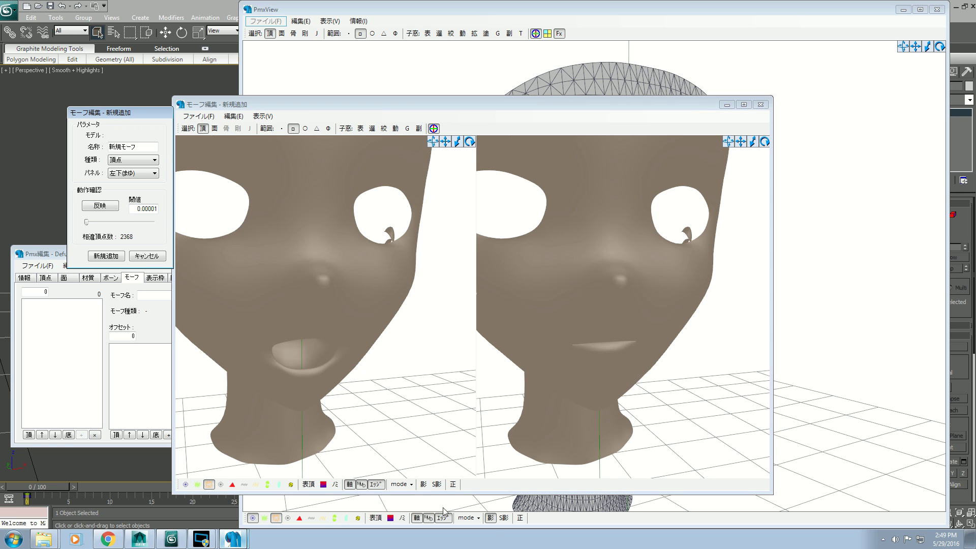
# - Try the Weight display mode on the open-mouth head and set its display to Wire
pyautogui.click(402, 484)
pyautogui.click(437, 488)
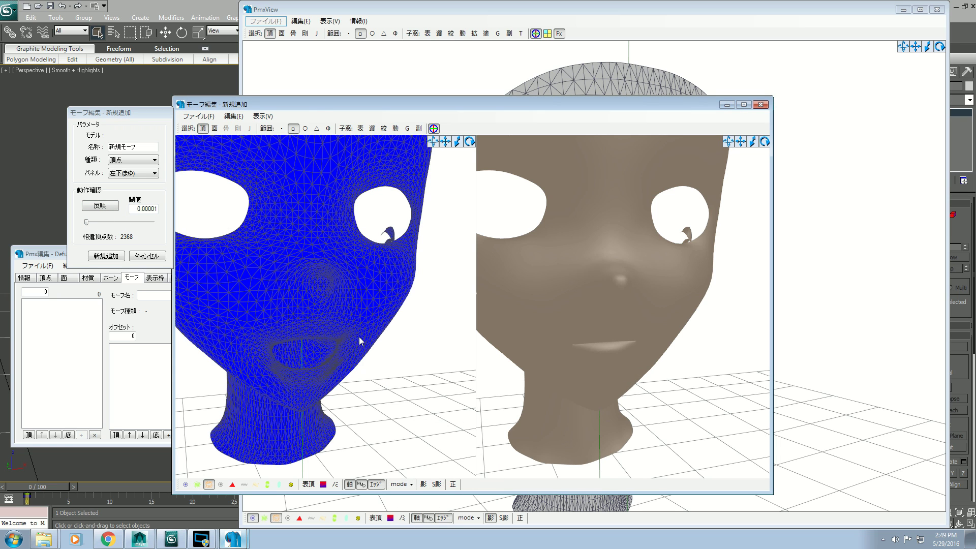
pyautogui.click(401, 484)
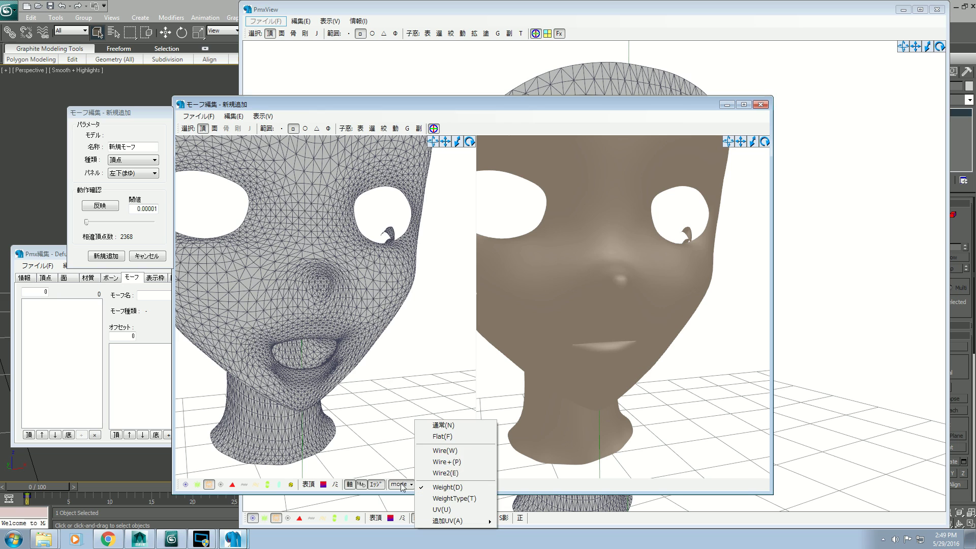
pyautogui.click(437, 455)
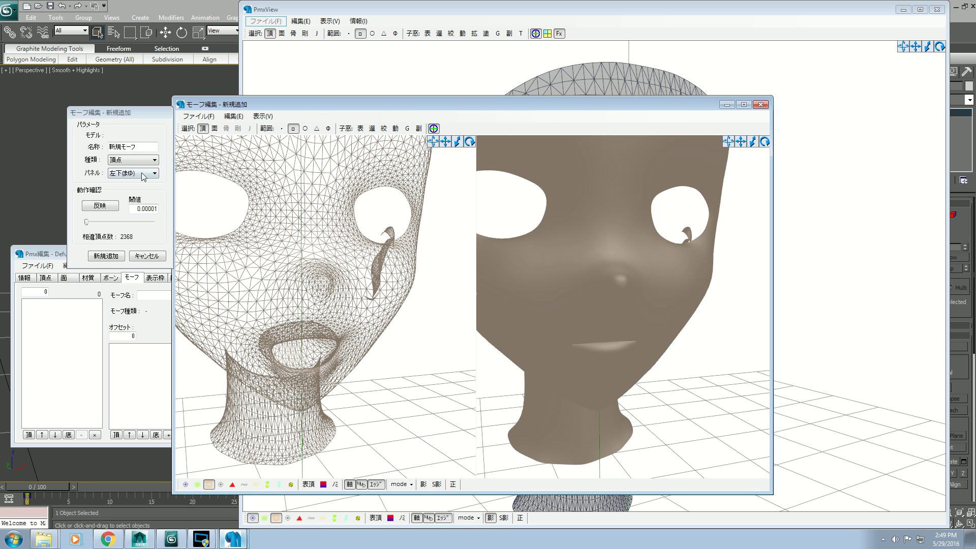
# - Name the new morph A, add it to the model and close the morph editor
pyautogui.doubleClick(128, 147)
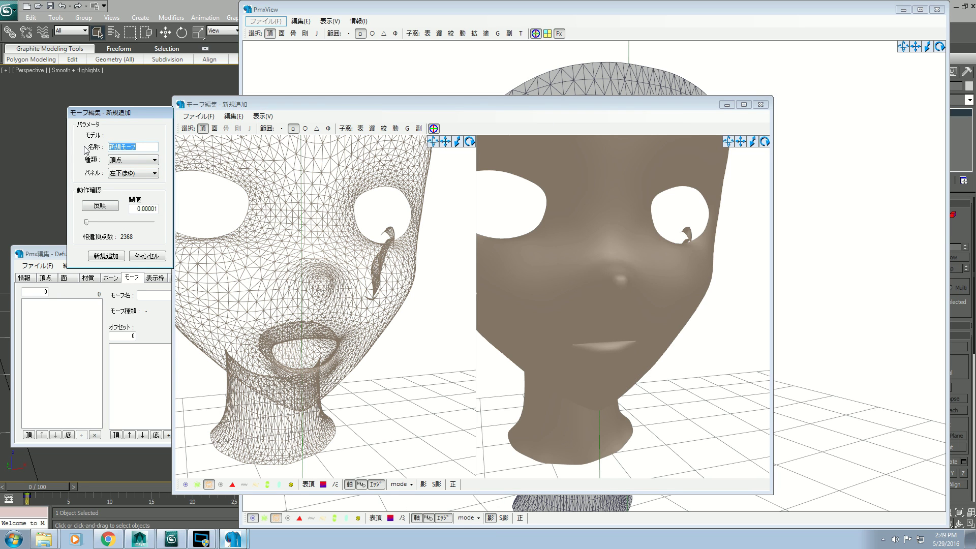
pyautogui.write('A')
pyautogui.click(107, 256)
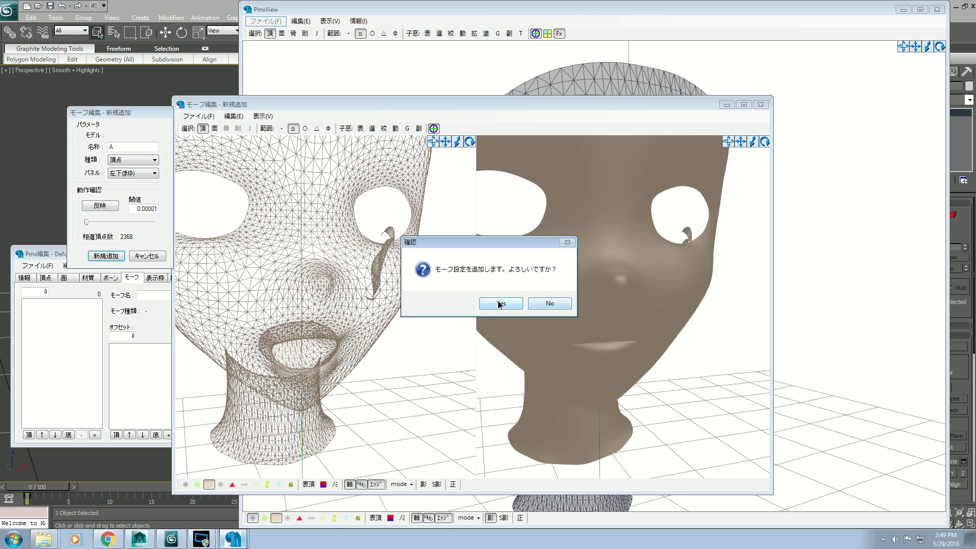
pyautogui.click(490, 304)
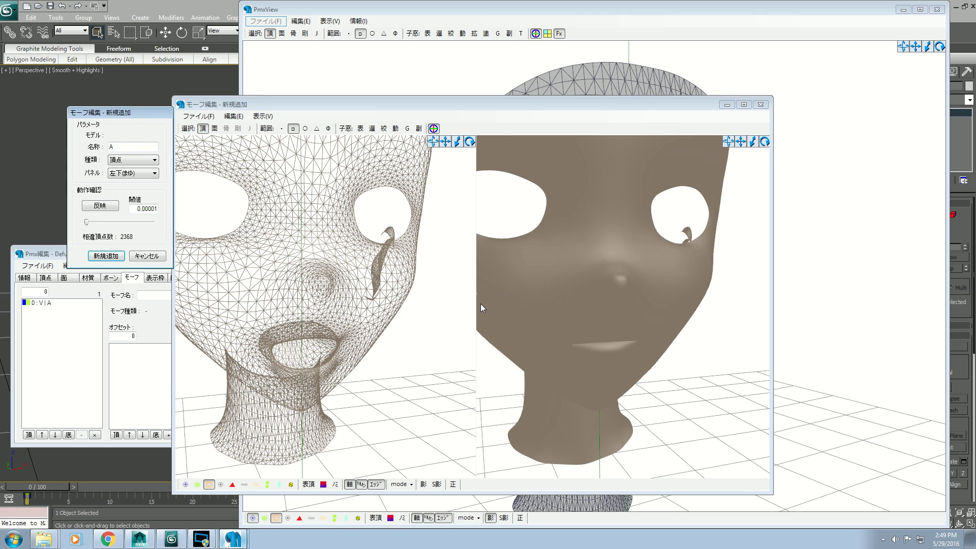
pyautogui.click(152, 258)
pyautogui.click(439, 305)
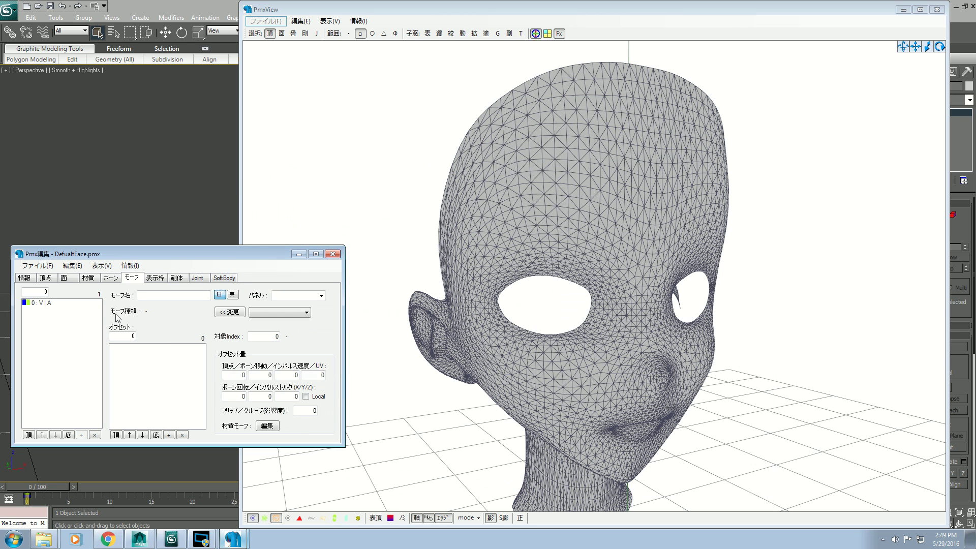
# - Select morph A to view its offset data, and inspect the base head from three-quarter and near-front angles
pyautogui.click(51, 303)
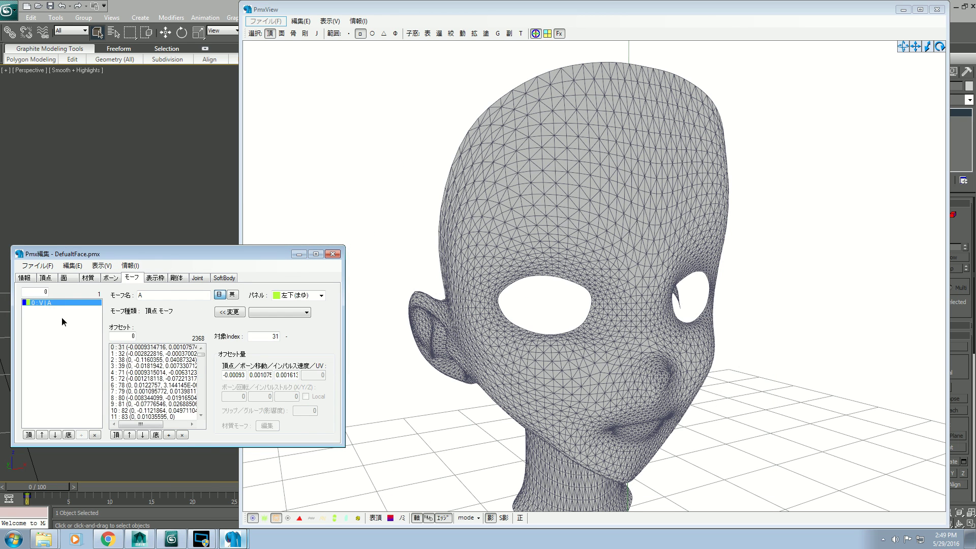
pyautogui.rightClick(60, 318)
pyautogui.moveTo(546, 274); pyautogui.dragTo(521, 274, button='right')
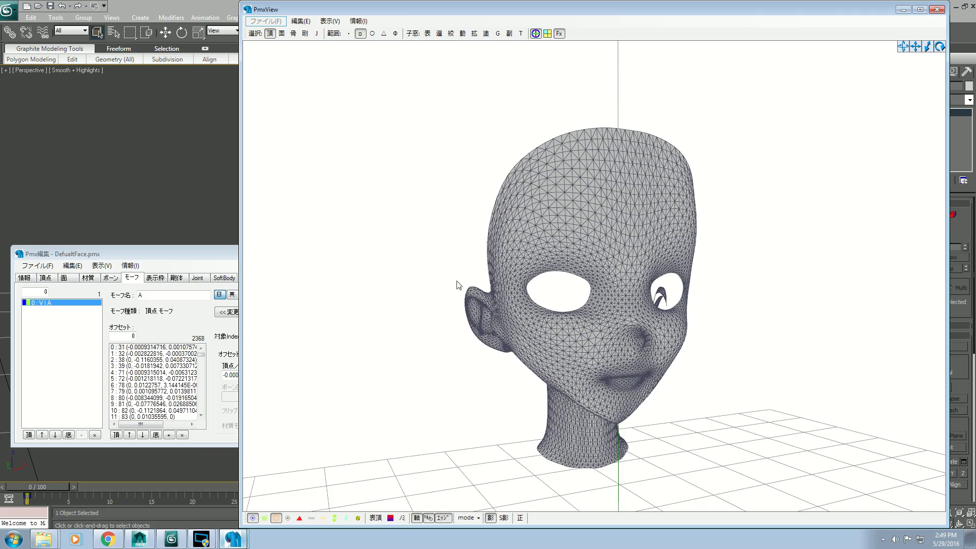
pyautogui.moveTo(518, 307); pyautogui.dragTo(488, 278, button='middle')
pyautogui.scroll(1, 457, 307)
pyautogui.scroll(3, 456, 308)
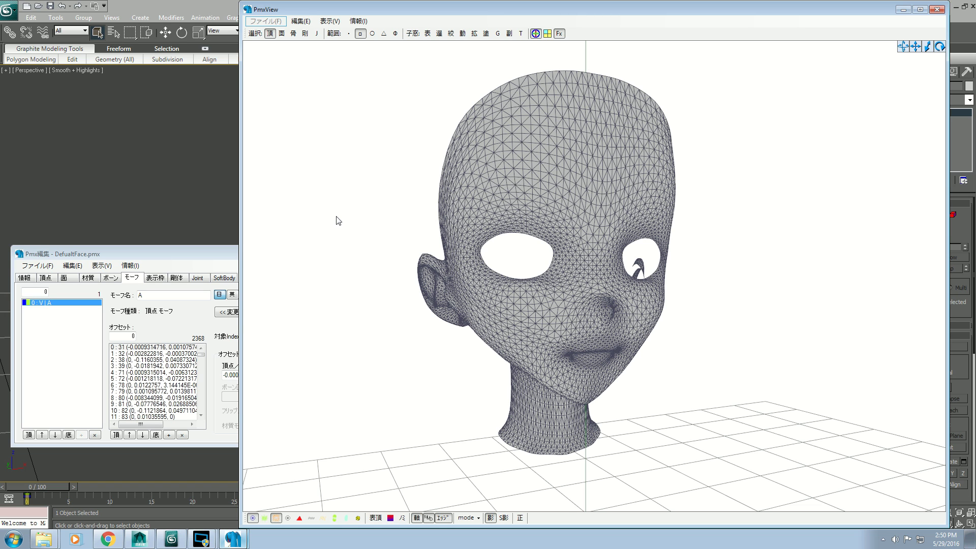
pyautogui.scroll(-2, 392, 224)
pyautogui.moveTo(395, 225); pyautogui.dragTo(383, 227, button='right')
pyautogui.scroll(1, 391, 224)
pyautogui.scroll(4, 384, 227)
pyautogui.scroll(-3, 384, 228)
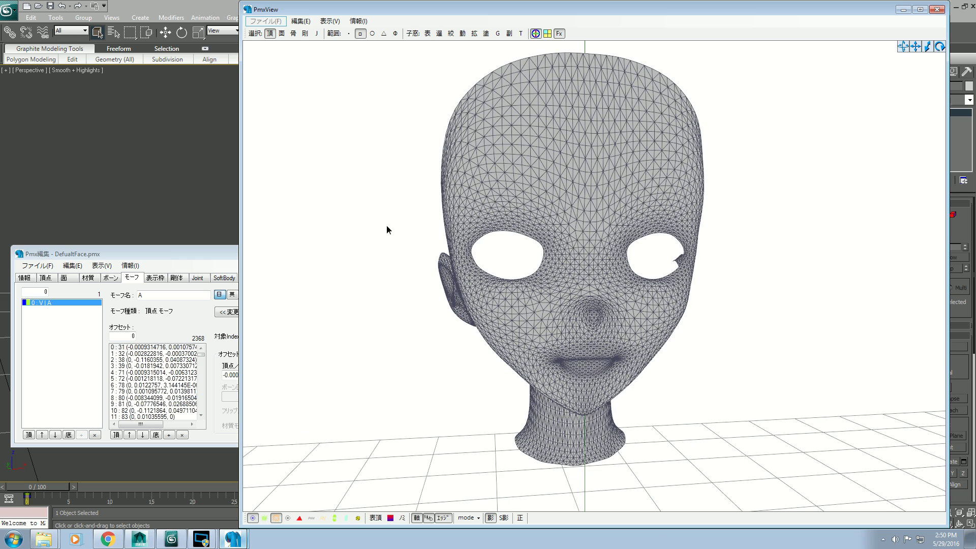
# - Check the 表情 display frame for the entry of morph A
pyautogui.click(219, 254)
pyautogui.click(39, 266)
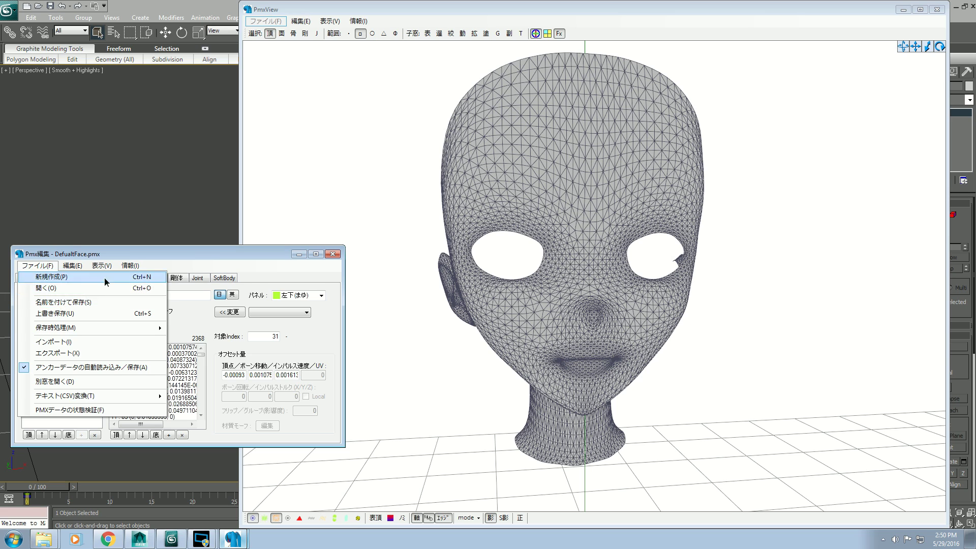
pyautogui.click(131, 257)
pyautogui.click(155, 277)
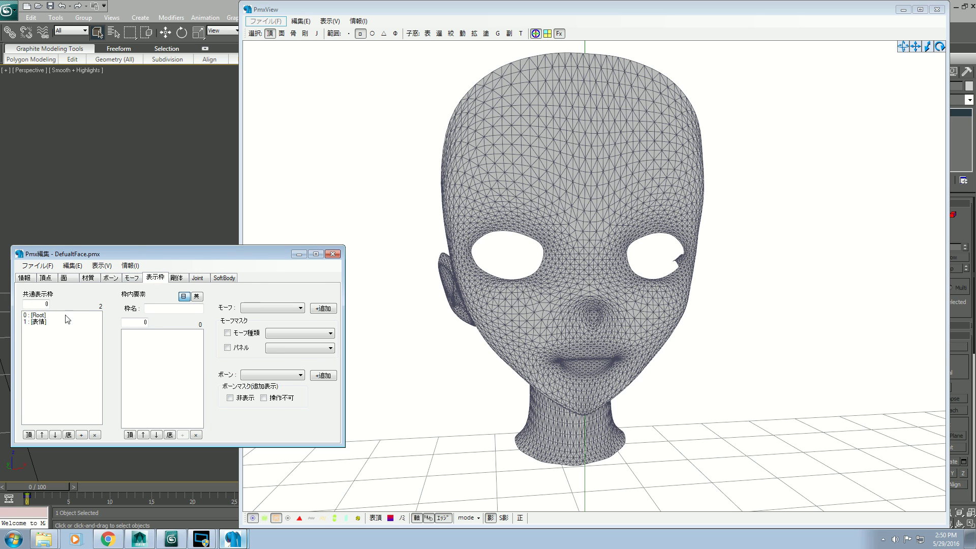
pyautogui.click(49, 322)
pyautogui.click(132, 334)
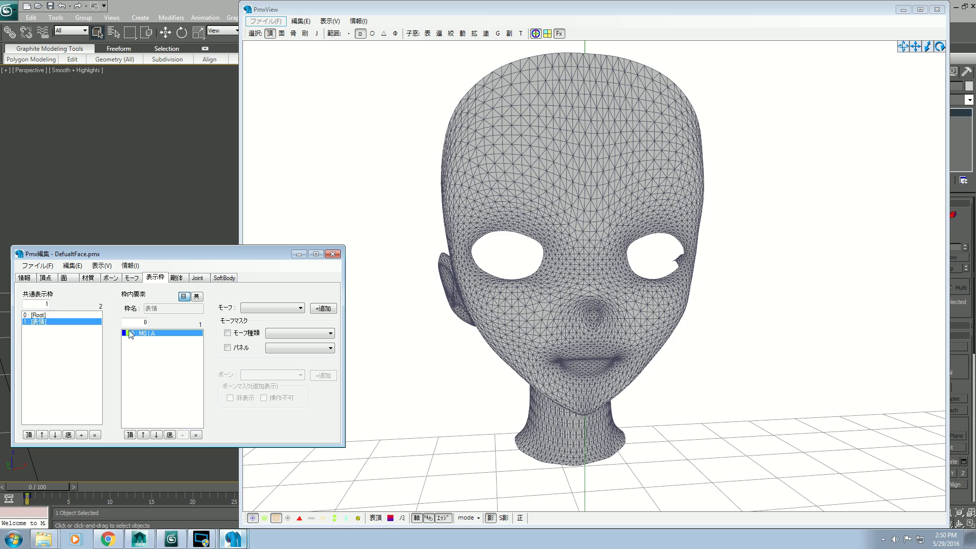
# - Save the model as DefualtFace.pmx in the ToMMD folder on the Desktop, overwriting the existing file
pyautogui.click(37, 266)
pyautogui.click(51, 303)
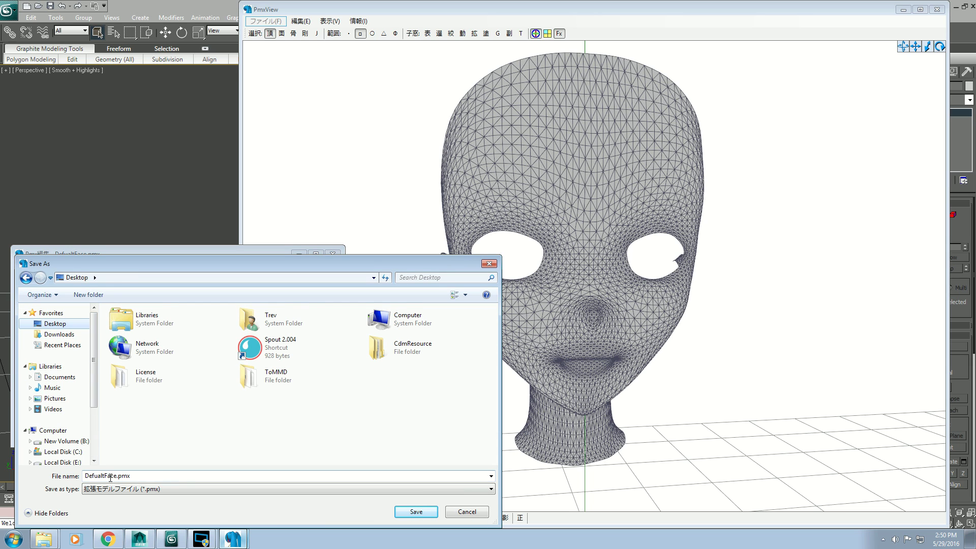
pyautogui.doubleClick(250, 374)
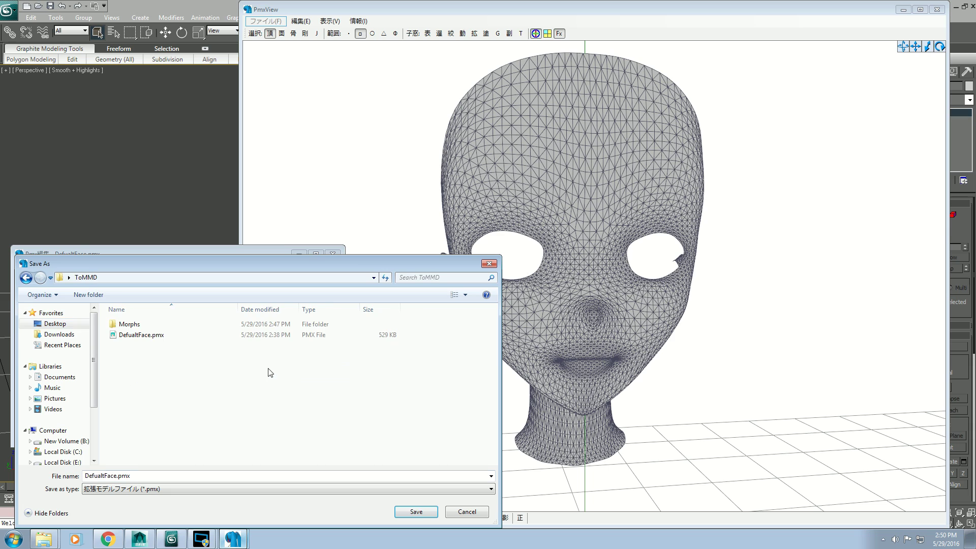
pyautogui.click(142, 334)
pyautogui.click(416, 512)
pyautogui.click(515, 276)
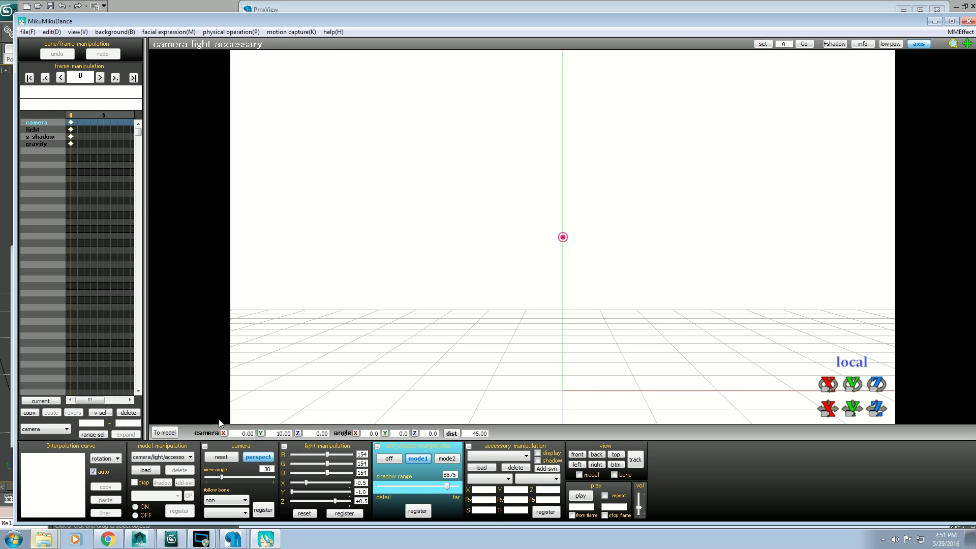
# - Load DefualtFace.pmx from the ToMMD folder as a model in MikuMikuDance
pyautogui.click(147, 471)
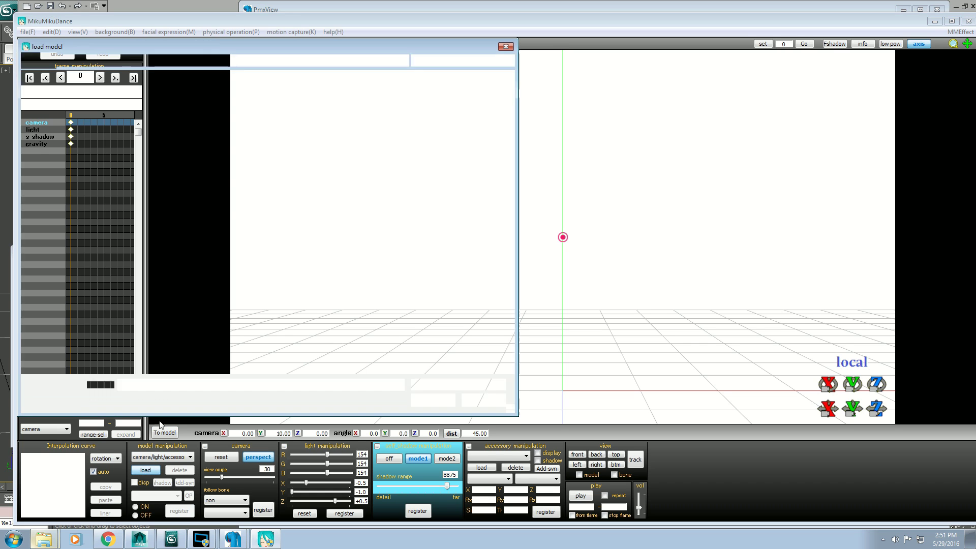
pyautogui.click(57, 107)
pyautogui.doubleClick(269, 162)
pyautogui.doubleClick(146, 118)
pyautogui.click(465, 302)
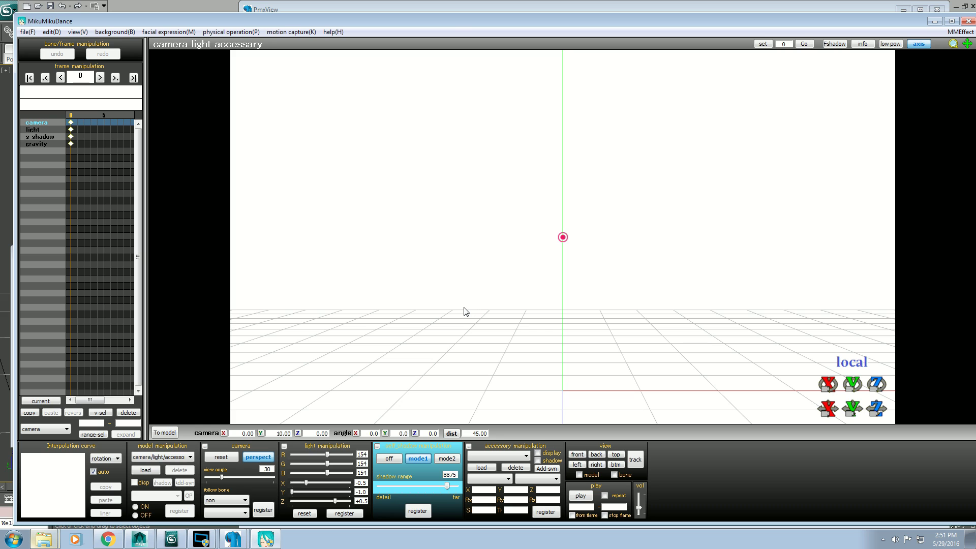
# - Frame the loaded head up close and raise its brow morph Null_02 to full strength
pyautogui.moveTo(461, 304); pyautogui.dragTo(464, 359, button='middle')
pyautogui.scroll(6, 490, 216)
pyautogui.moveTo(563, 196); pyautogui.dragTo(562, 254, button='middle')
pyautogui.scroll(2, 563, 254)
pyautogui.moveTo(563, 254); pyautogui.dragTo(582, 255, button='right')
pyautogui.scroll(-8, 578, 252)
pyautogui.scroll(8, 575, 253)
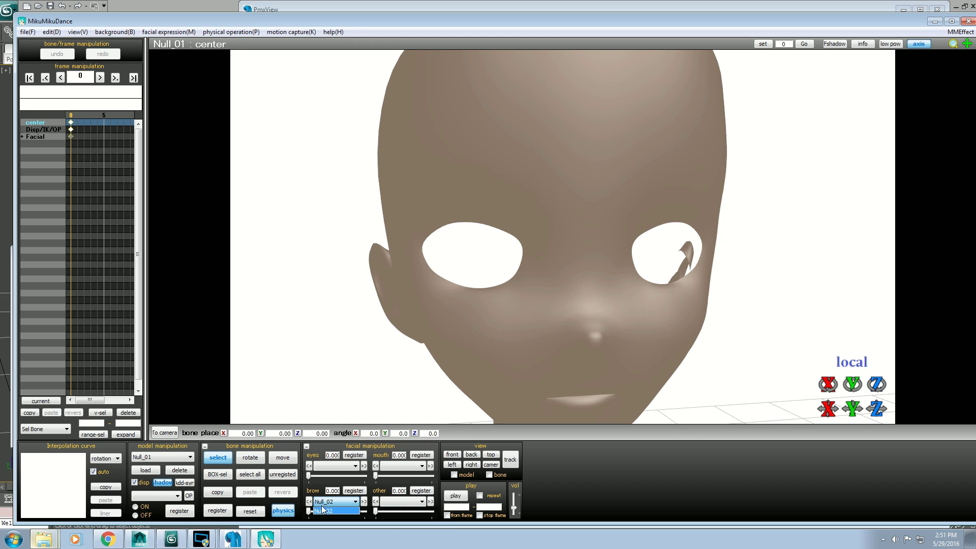
pyautogui.moveTo(309, 512); pyautogui.dragTo(366, 512)
pyautogui.scroll(-4, 544, 294)
pyautogui.moveTo(545, 295); pyautogui.dragTo(549, 295, button='right')
pyautogui.moveTo(563, 237); pyautogui.dragTo(562, 219, button='middle')
# - Inspect the morphed mouth from other angles and return the brow morph to zero
pyautogui.moveTo(364, 511); pyautogui.dragTo(383, 501)
pyautogui.moveTo(471, 309); pyautogui.dragTo(460, 309, button='right')
pyautogui.moveTo(562, 237); pyautogui.dragTo(556, 237, button='middle')
pyautogui.moveTo(365, 510); pyautogui.dragTo(256, 510)
pyautogui.moveTo(423, 351); pyautogui.dragTo(410, 350, button='right')
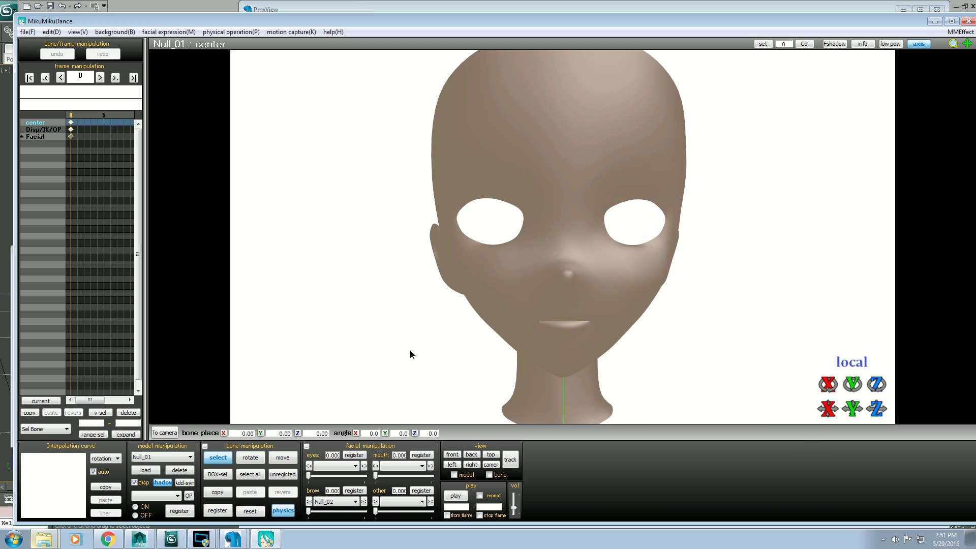
# - Switch back to PMX Editor and inspect the wireframe base head from a closer three-quarter angle
pyautogui.click(933, 22)
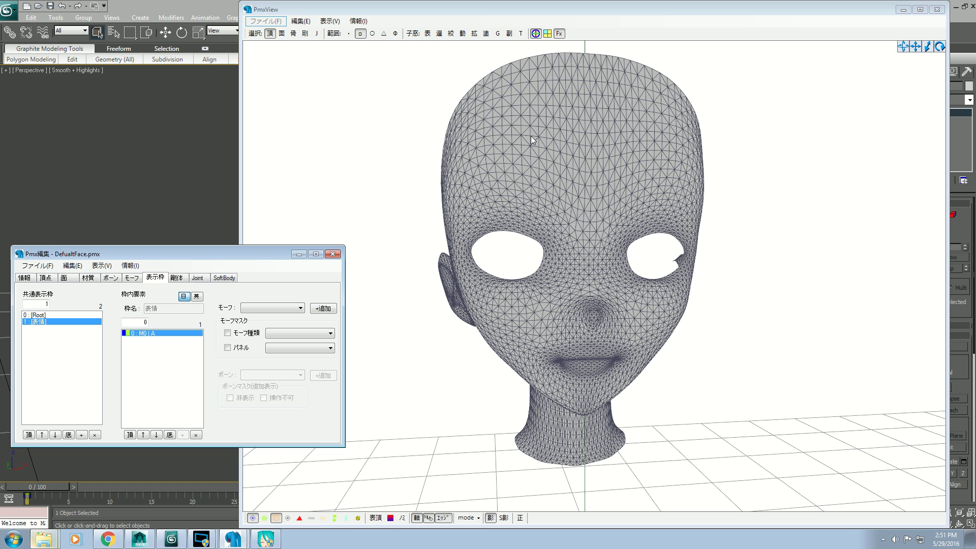
pyautogui.click(532, 137)
pyautogui.scroll(3, 532, 137)
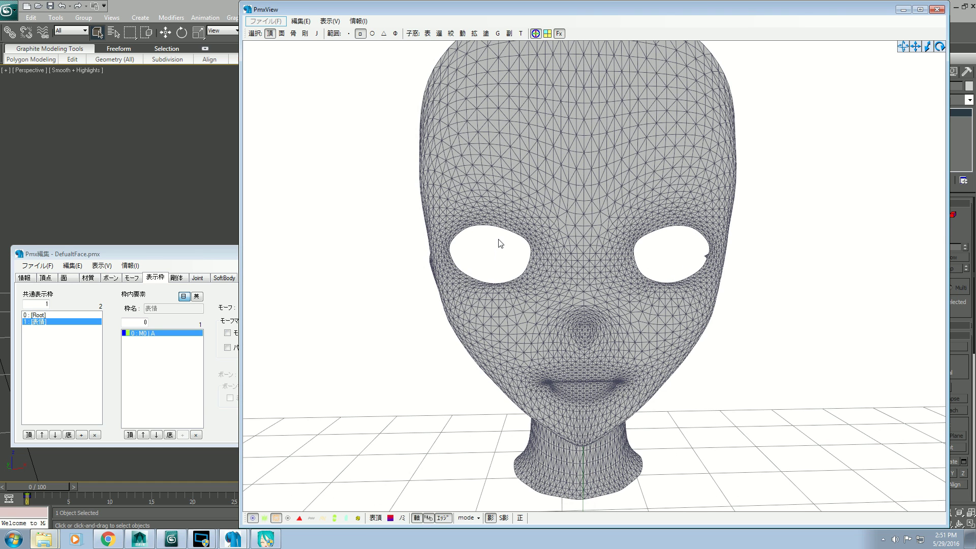
pyautogui.moveTo(510, 233); pyautogui.dragTo(513, 233, button='right')
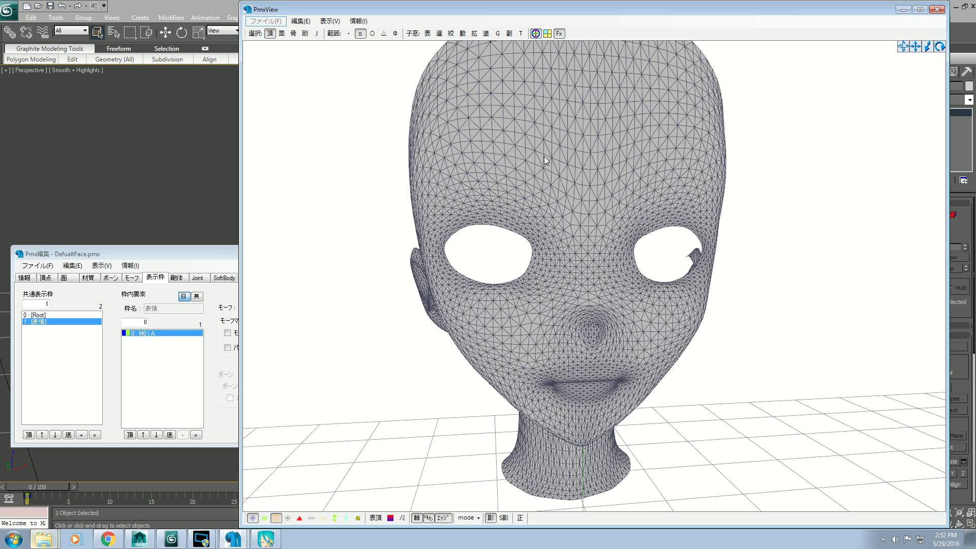
# - Look through the model's material and bone data, and open morph A in the vertex/UV morph editor
pyautogui.click(48, 315)
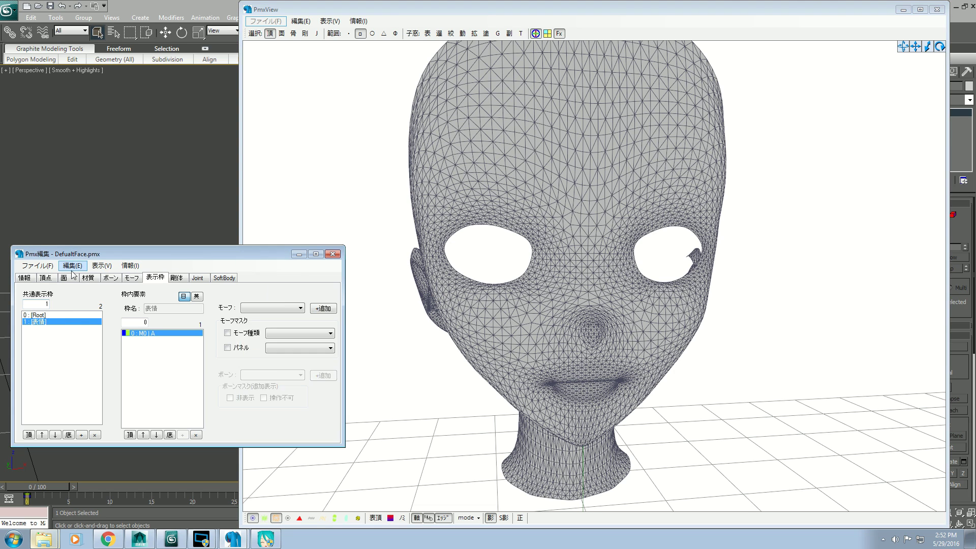
pyautogui.click(111, 278)
pyautogui.click(88, 277)
pyautogui.click(56, 305)
pyautogui.click(110, 278)
pyautogui.click(131, 278)
pyautogui.rightClick(82, 305)
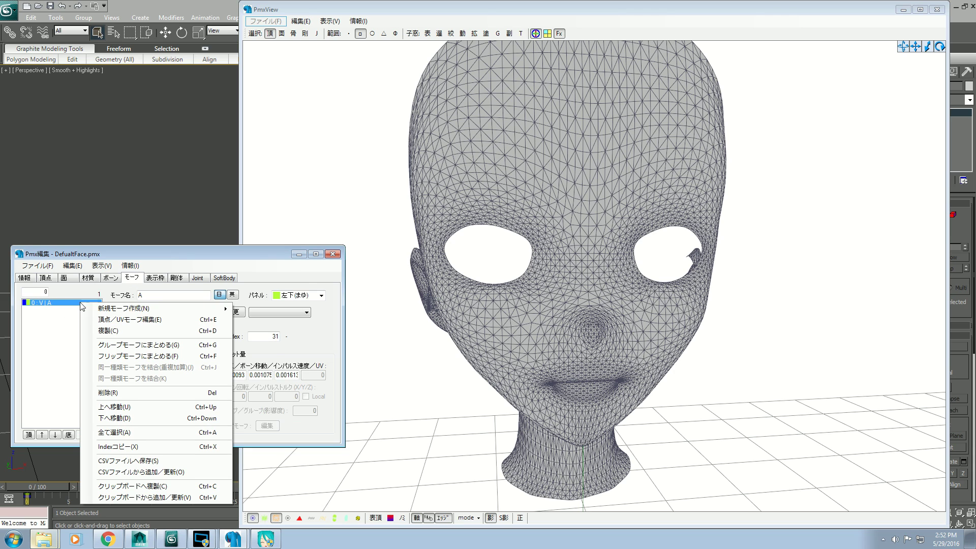
pyautogui.moveTo(192, 309)
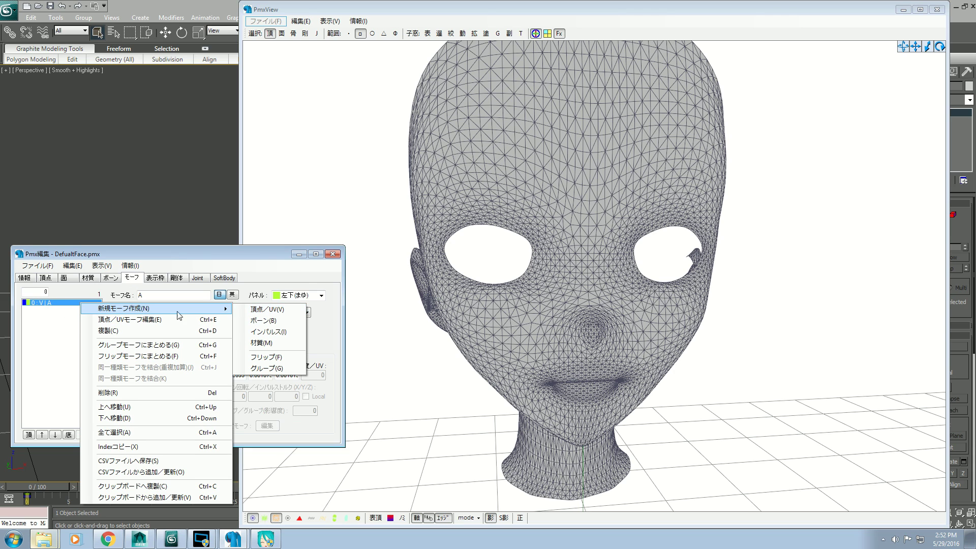
pyautogui.click(168, 320)
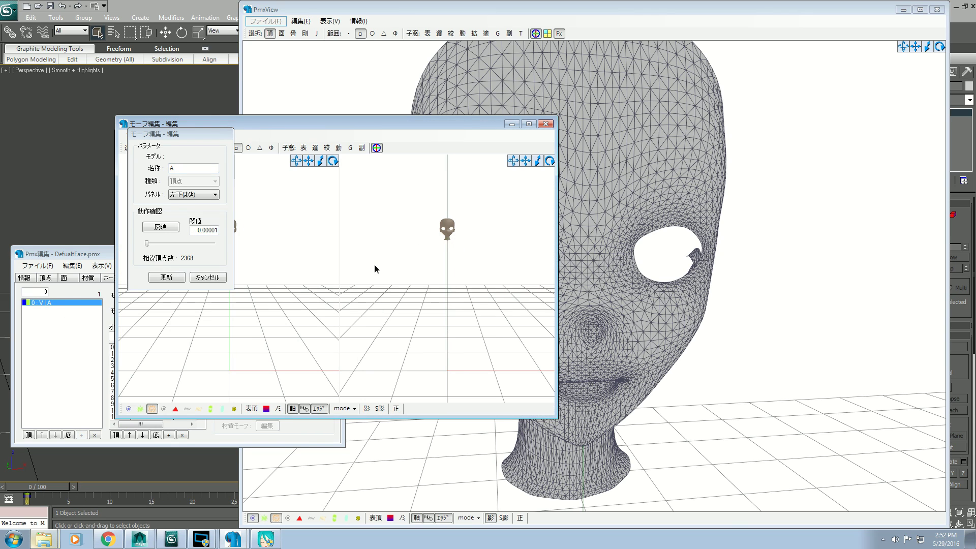
# - Enlarge the morph editor, set its parameter window beside it, and compare the open-mouth and base heads
pyautogui.moveTo(192, 137); pyautogui.dragTo(49, 182)
pyautogui.moveTo(467, 127); pyautogui.dragTo(477, 22)
pyautogui.moveTo(568, 313); pyautogui.dragTo(930, 523)
pyautogui.scroll(4, 363, 279)
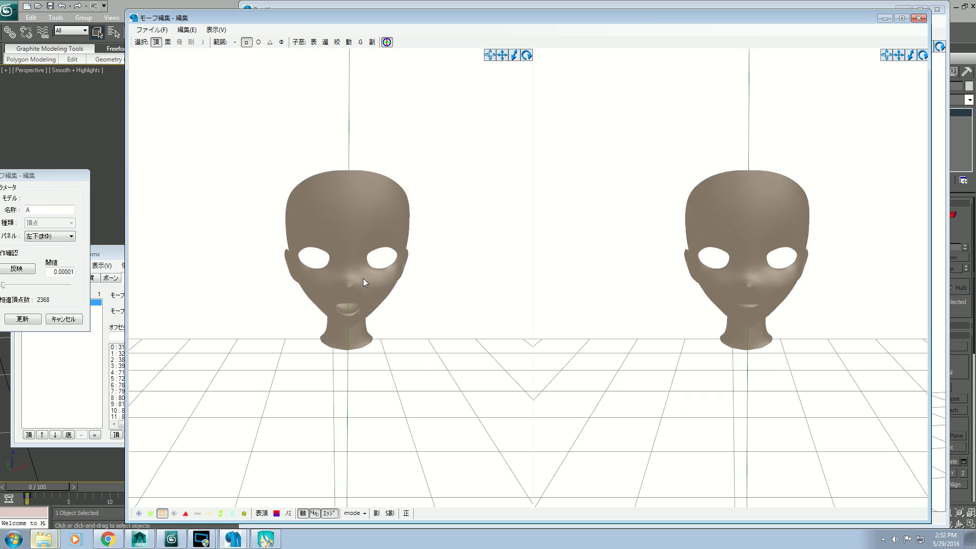
pyautogui.scroll(-2, 363, 279)
pyautogui.moveTo(56, 188); pyautogui.dragTo(123, 207)
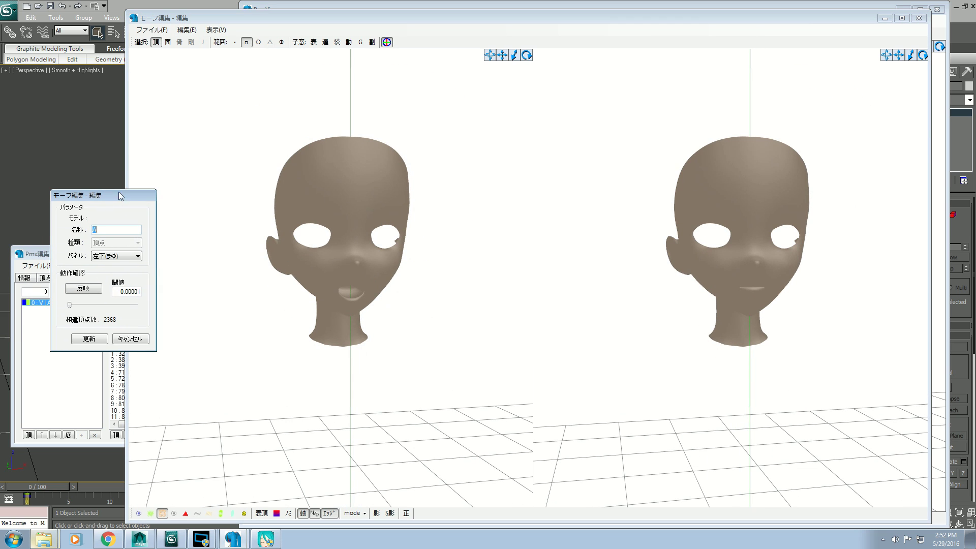
# - Select the mouth-area vertices of the open-mouth head and apply mirroring to all edited vertices
pyautogui.click(292, 185)
pyautogui.moveTo(238, 108); pyautogui.dragTo(412, 377)
pyautogui.scroll(1, 483, 212)
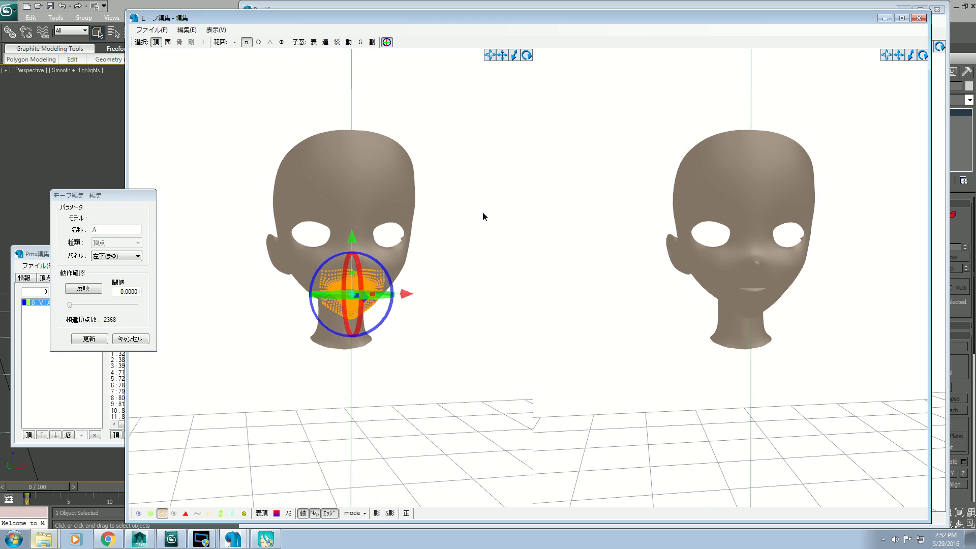
pyautogui.click(186, 29)
pyautogui.moveTo(242, 163)
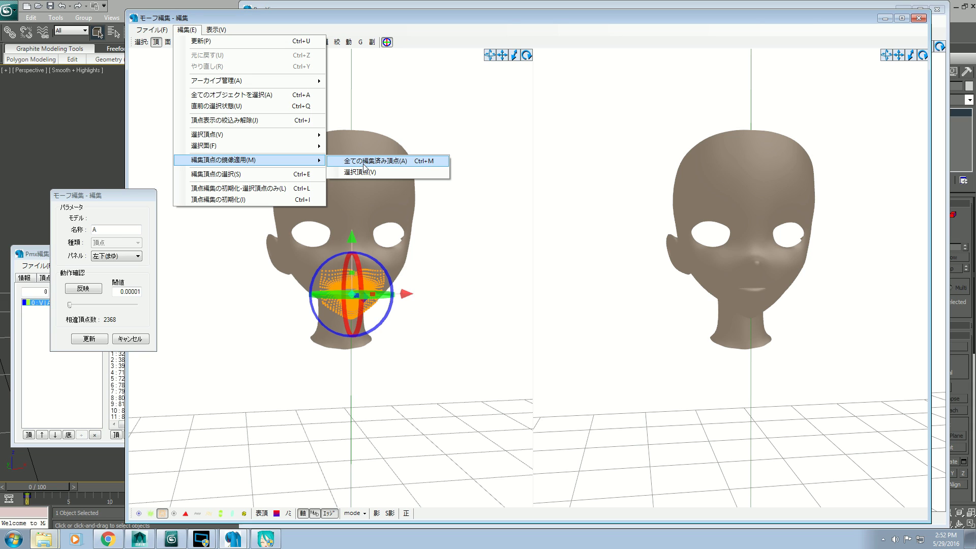
pyautogui.click(363, 162)
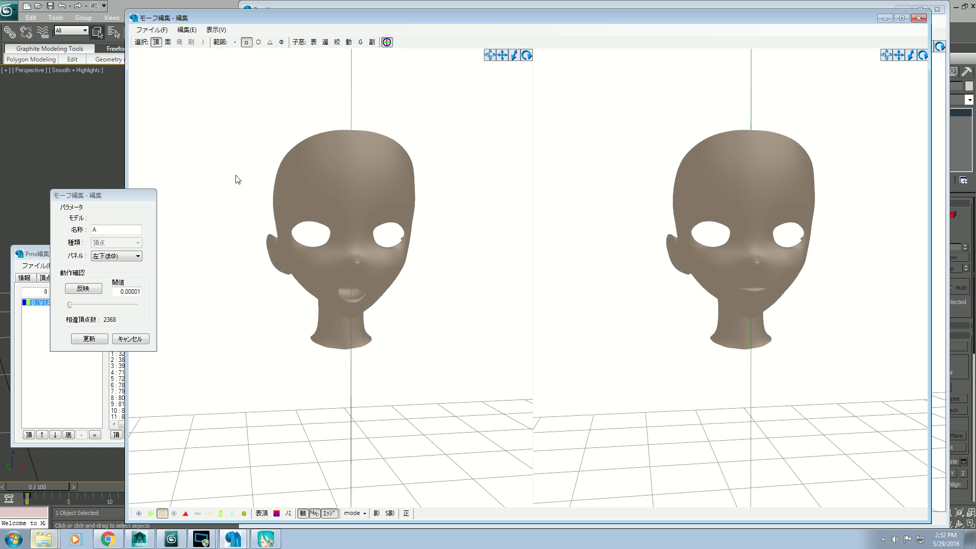
# - Box-select across the open-mouth head, clear the selection and close the morph editor without updating morph A
pyautogui.moveTo(227, 159); pyautogui.dragTo(353, 319)
pyautogui.click(451, 304)
pyautogui.click(918, 20)
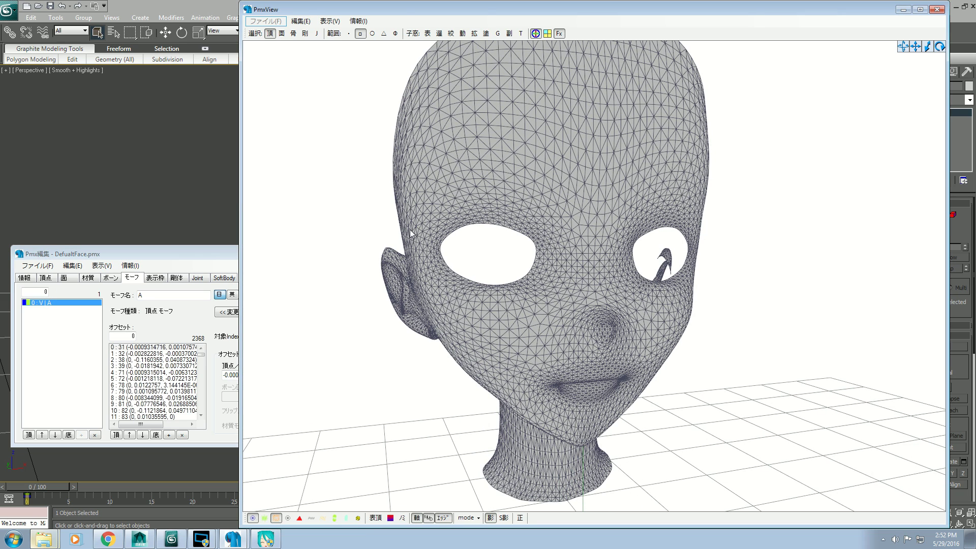